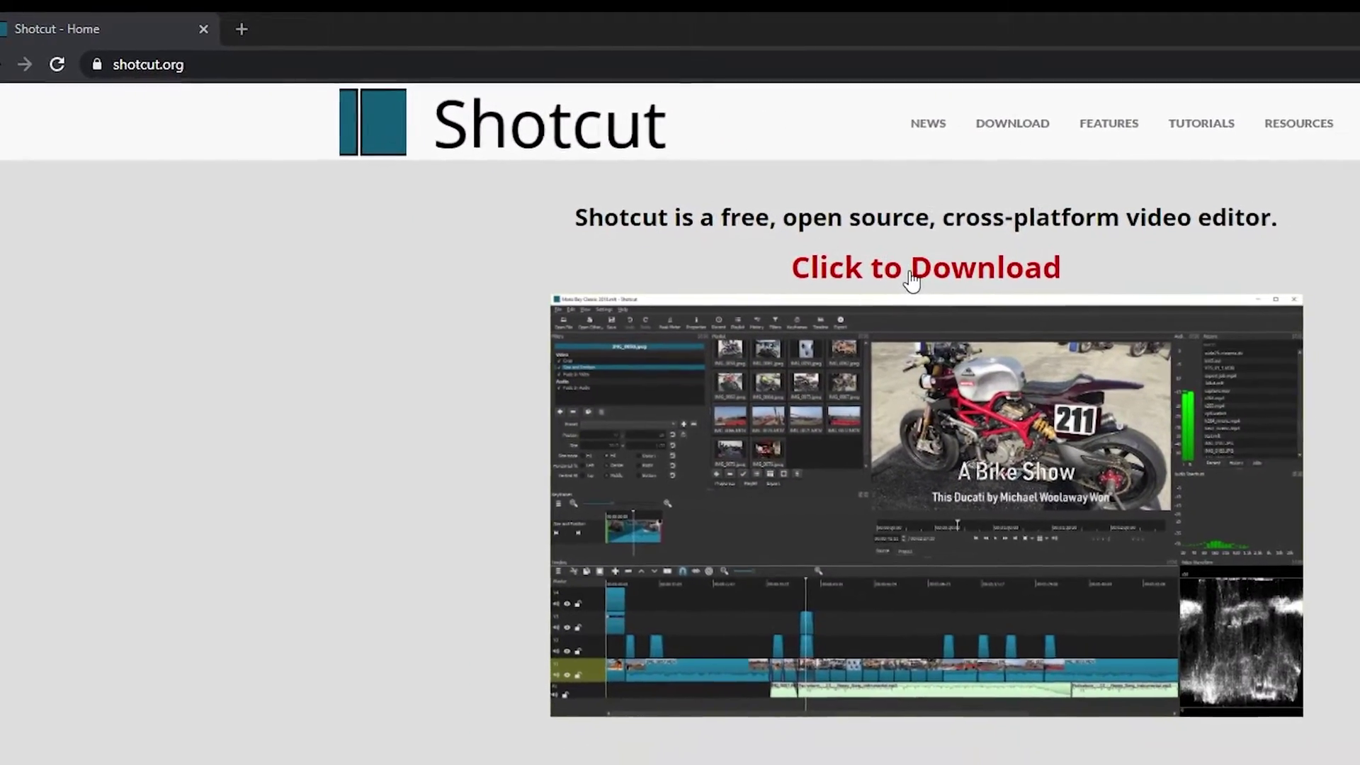
# Download the Site 2 (GitHub) 64-bit Windows installer shotcut-win64-200927.exe and open it
pyautogui.click(1057, 306)
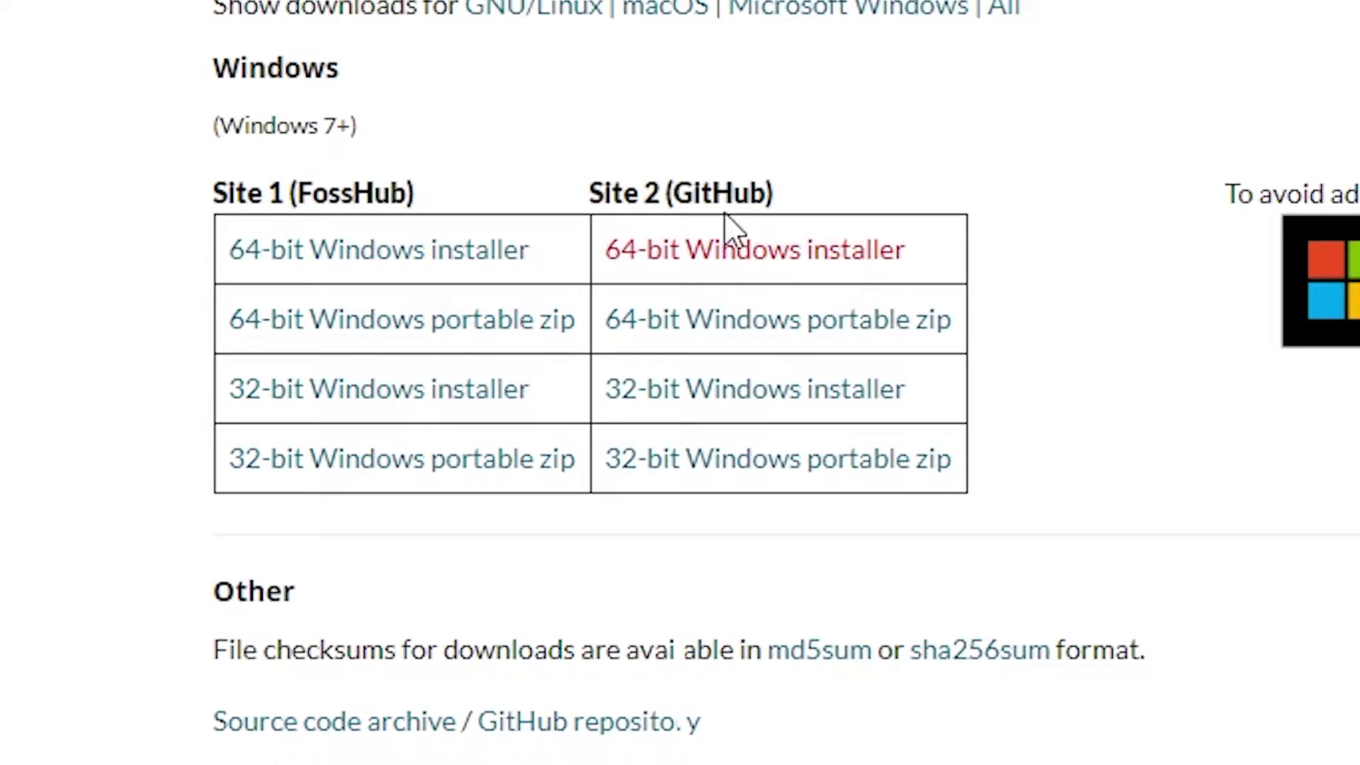
pyautogui.moveTo(783, 218); pyautogui.dragTo(694, 178)
pyautogui.click(692, 177)
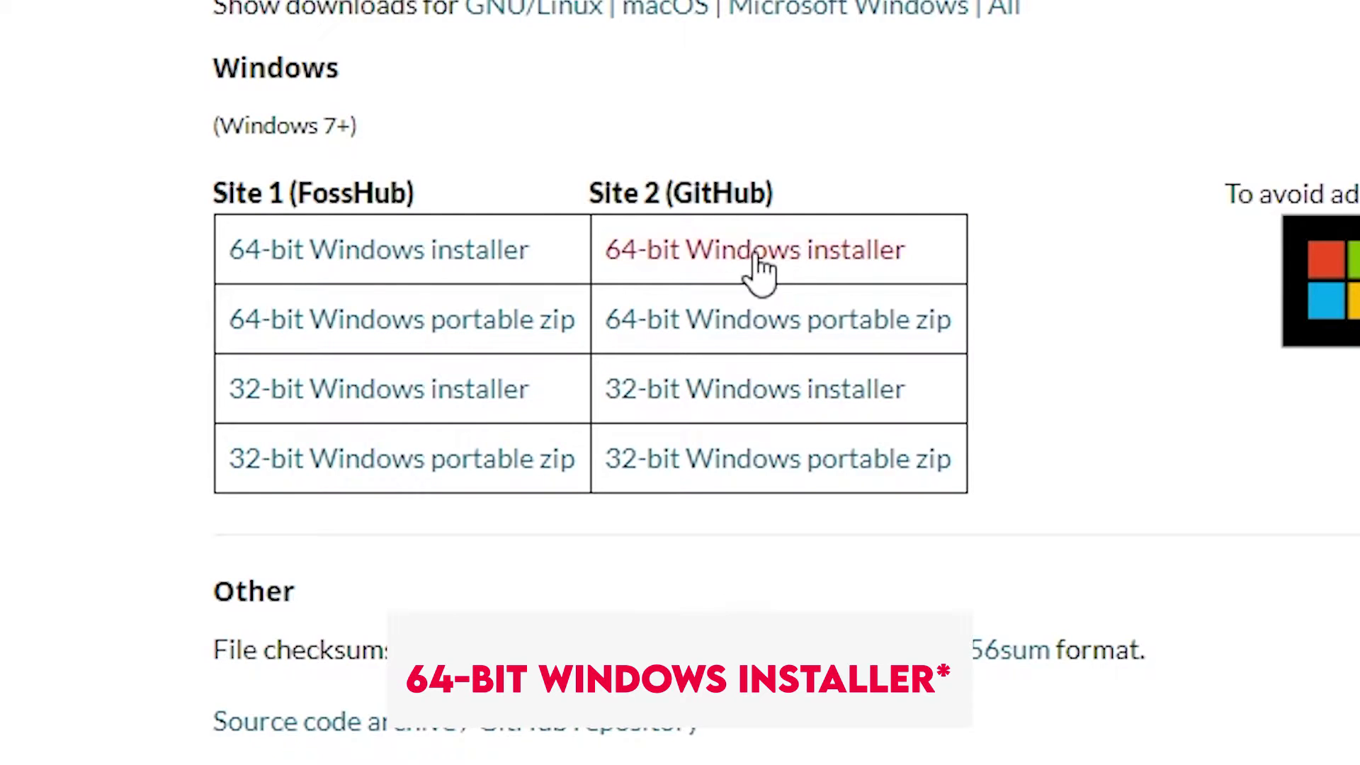
pyautogui.click(861, 269)
pyautogui.scroll(-5, 861, 270)
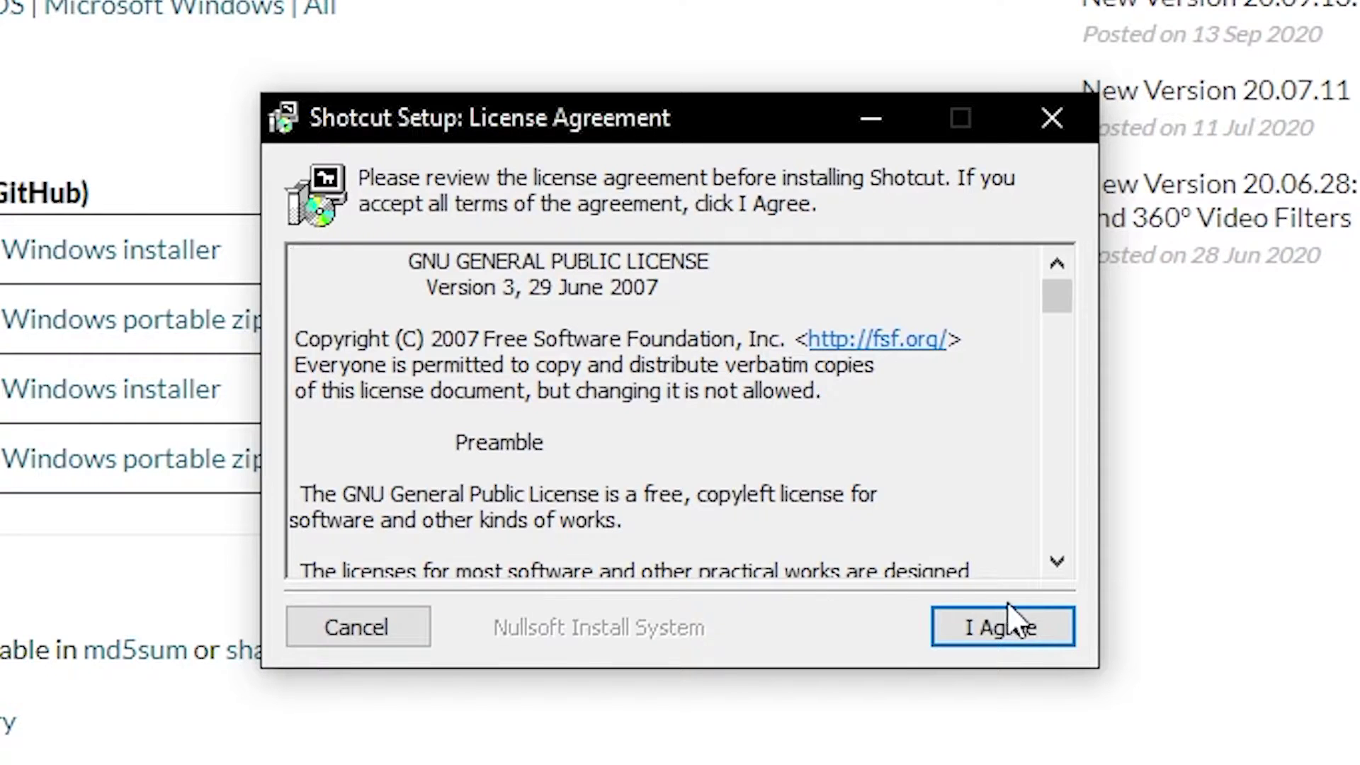
# Accept the license and install Shotcut to G:\Shotcut\ with a desktop shortcut, then close the installer
pyautogui.click(1008, 609)
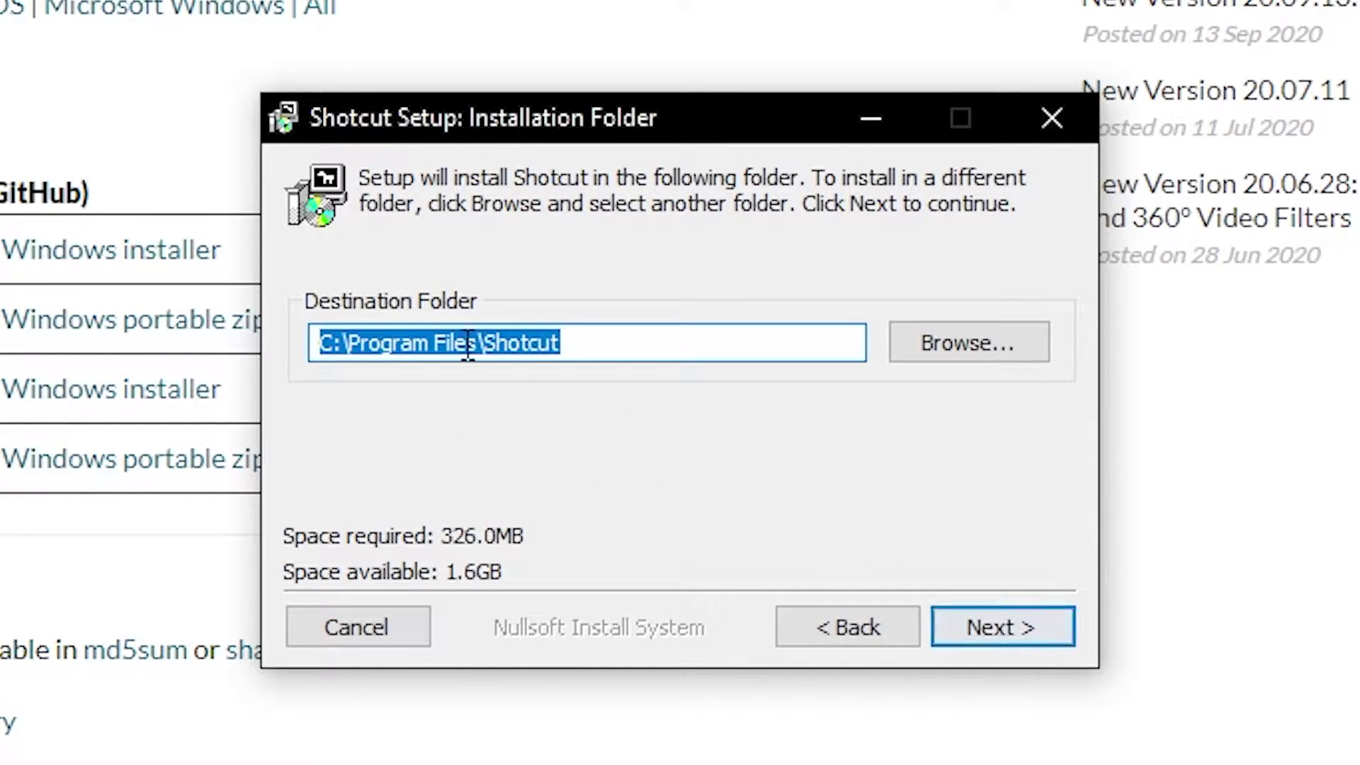
pyautogui.click(943, 358)
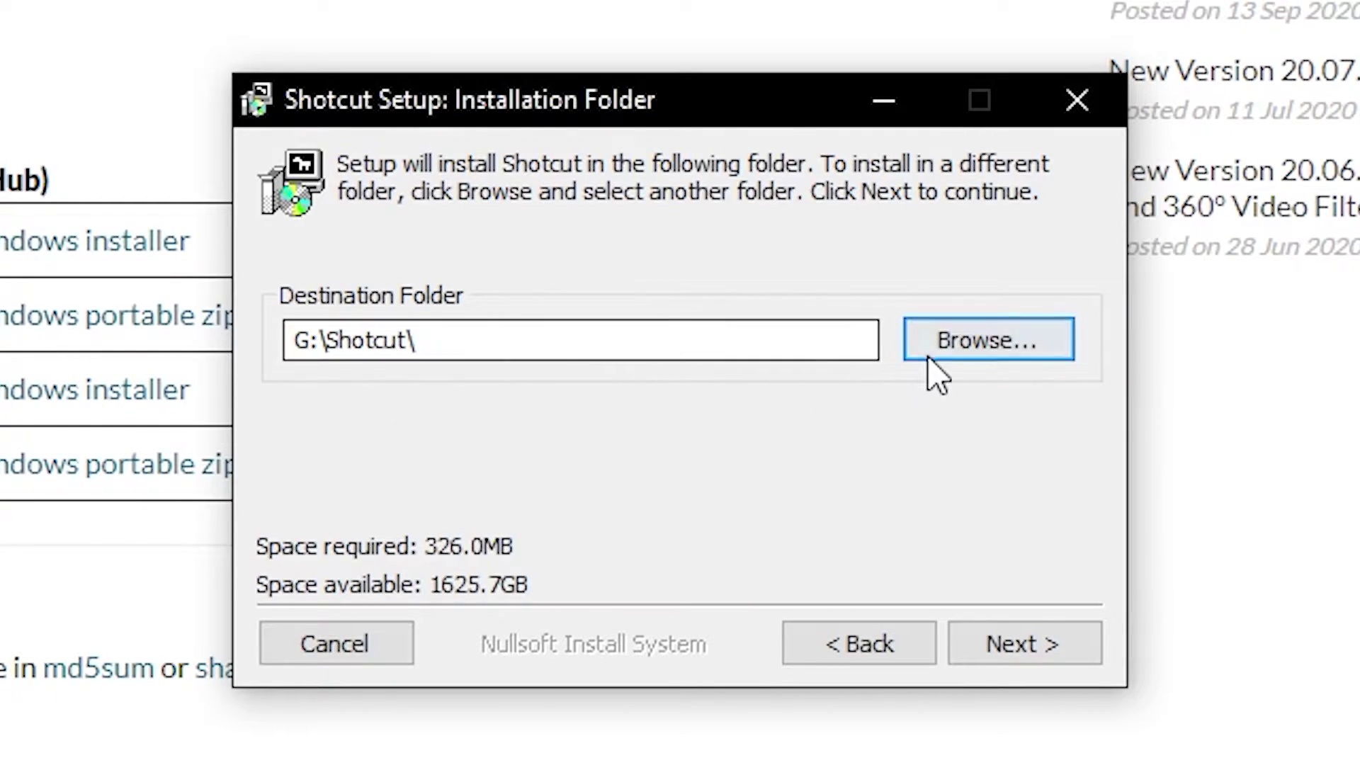
pyautogui.click(1030, 640)
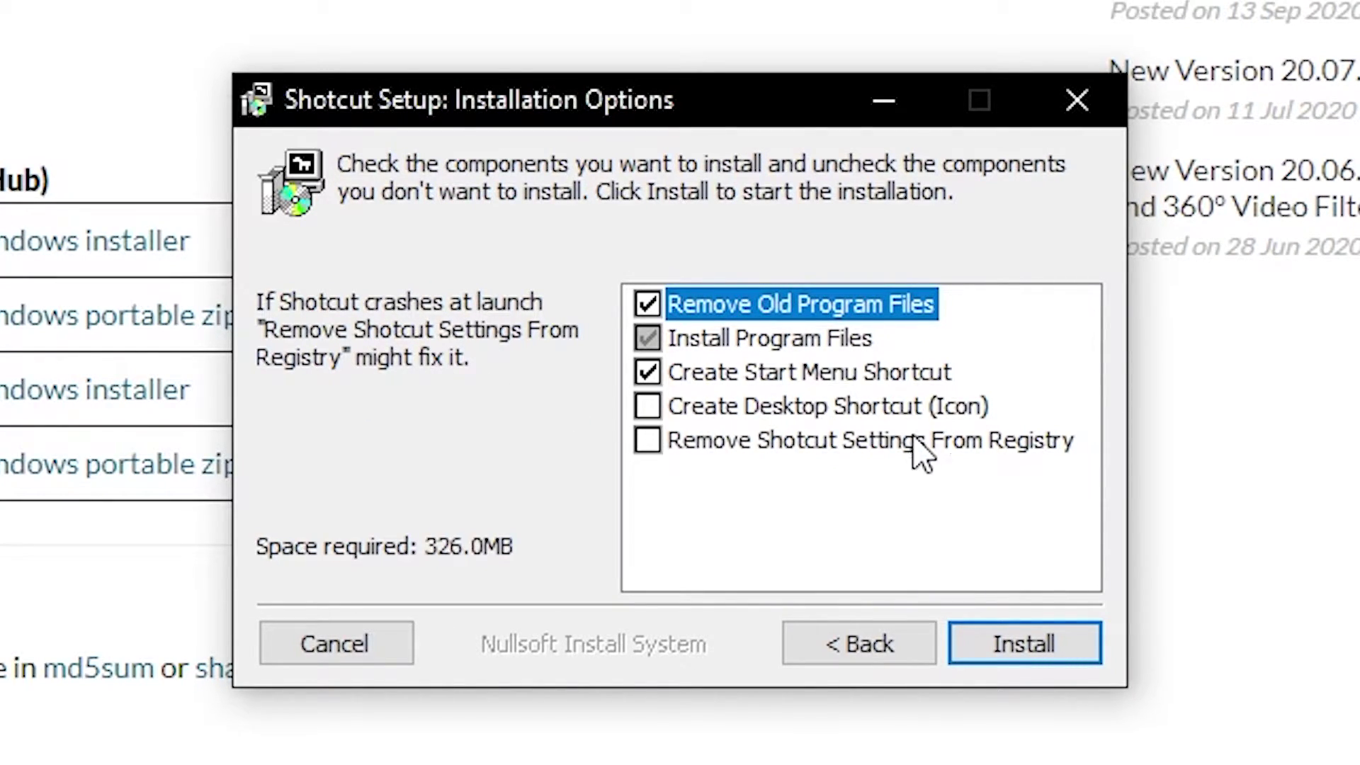
pyautogui.click(648, 408)
pyautogui.click(1057, 650)
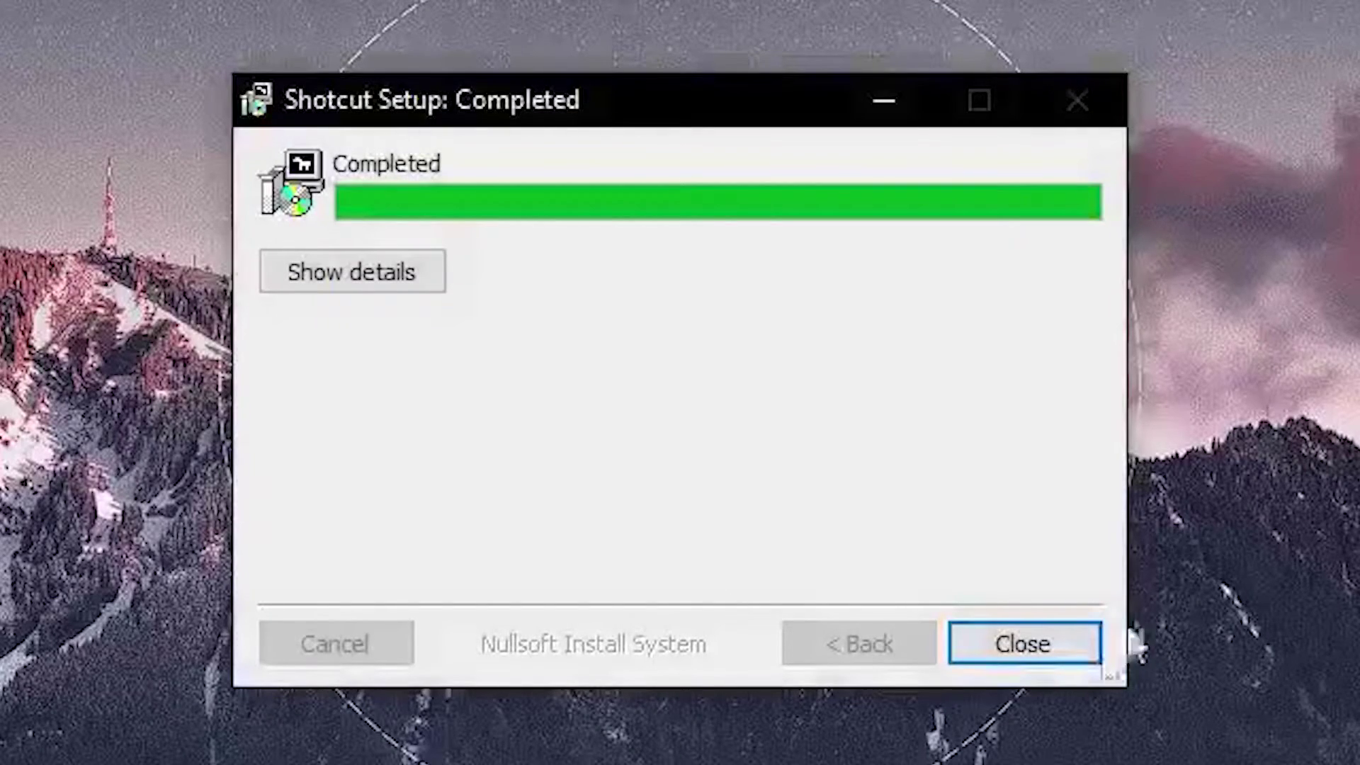
pyautogui.click(1037, 653)
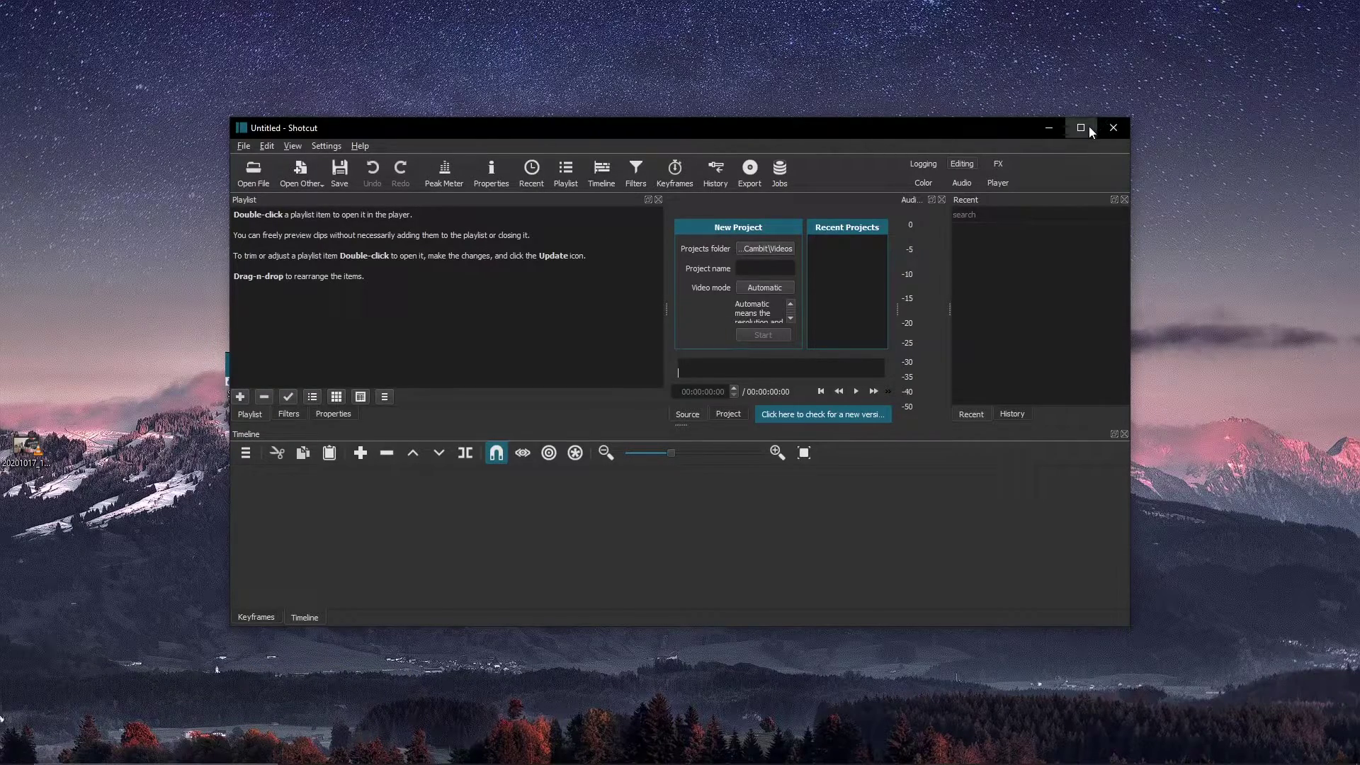
# Maximize the Shotcut window so the Untitled project fills the screen
pyautogui.click(1089, 127)
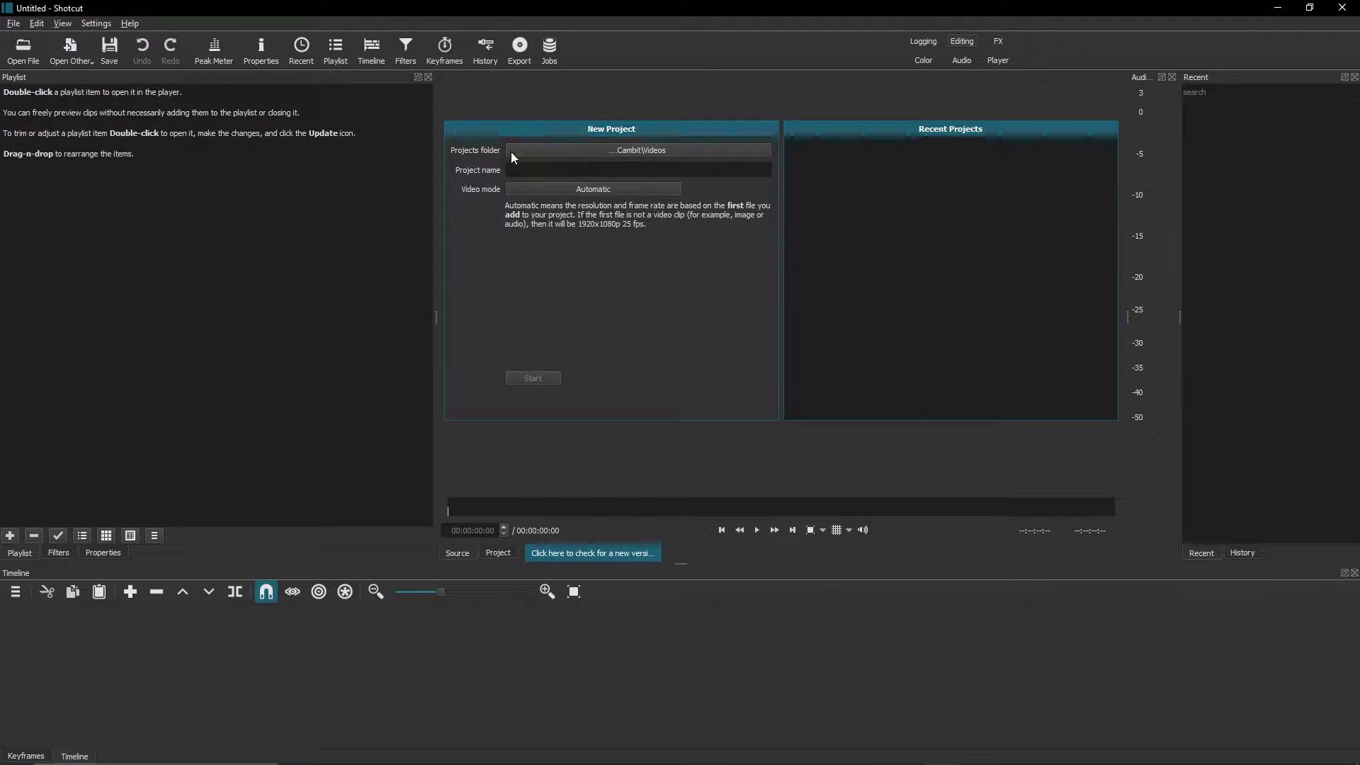
# Set the projects folder to G:\Videos
pyautogui.click(598, 150)
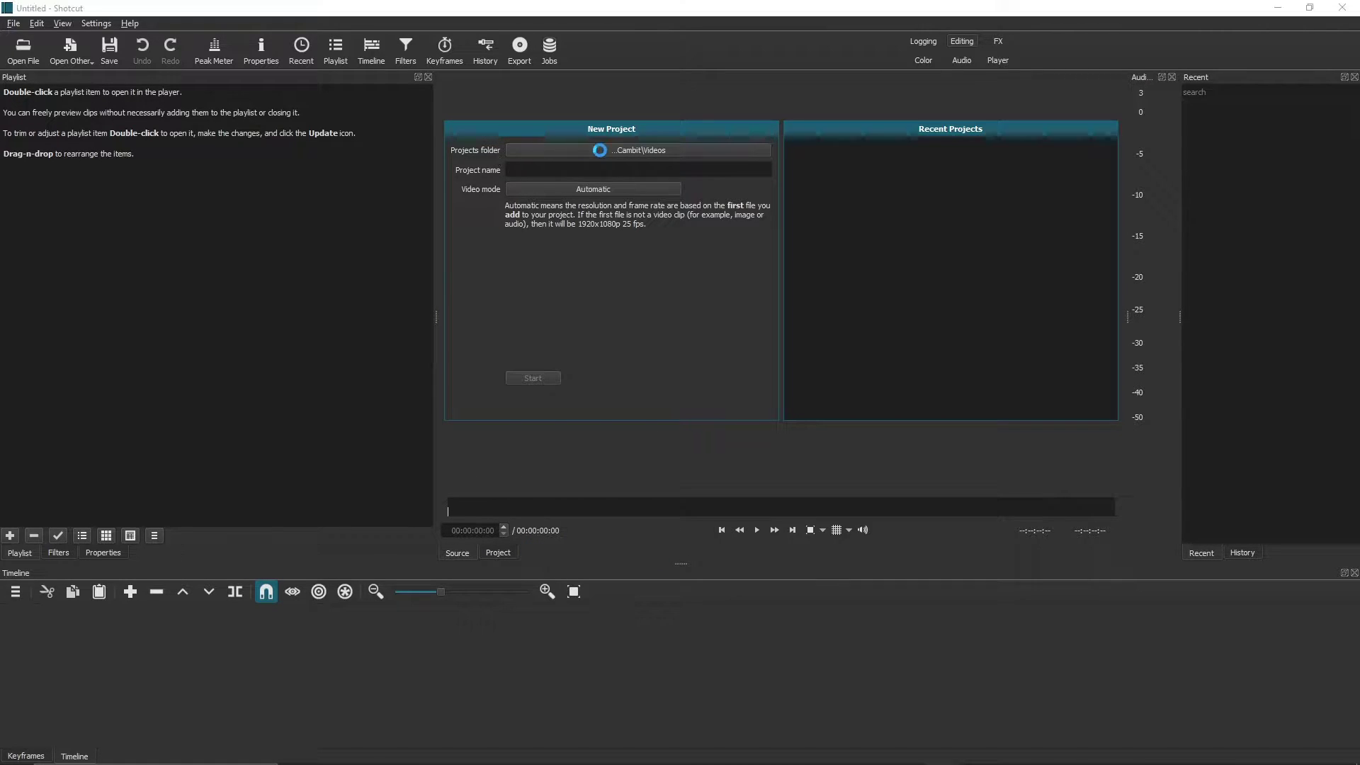
pyautogui.scroll(-1, 64, 305)
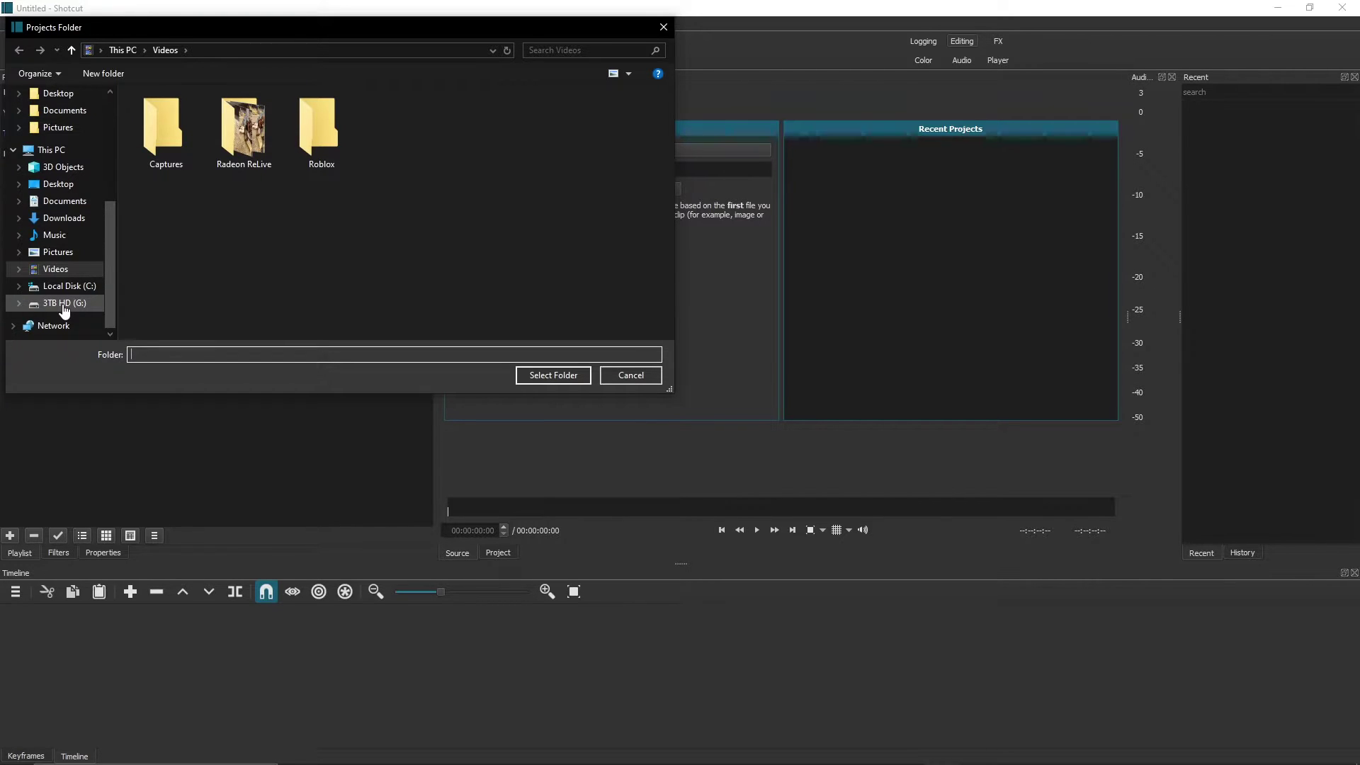
pyautogui.click(63, 304)
pyautogui.scroll(-2, 184, 297)
pyautogui.doubleClick(190, 249)
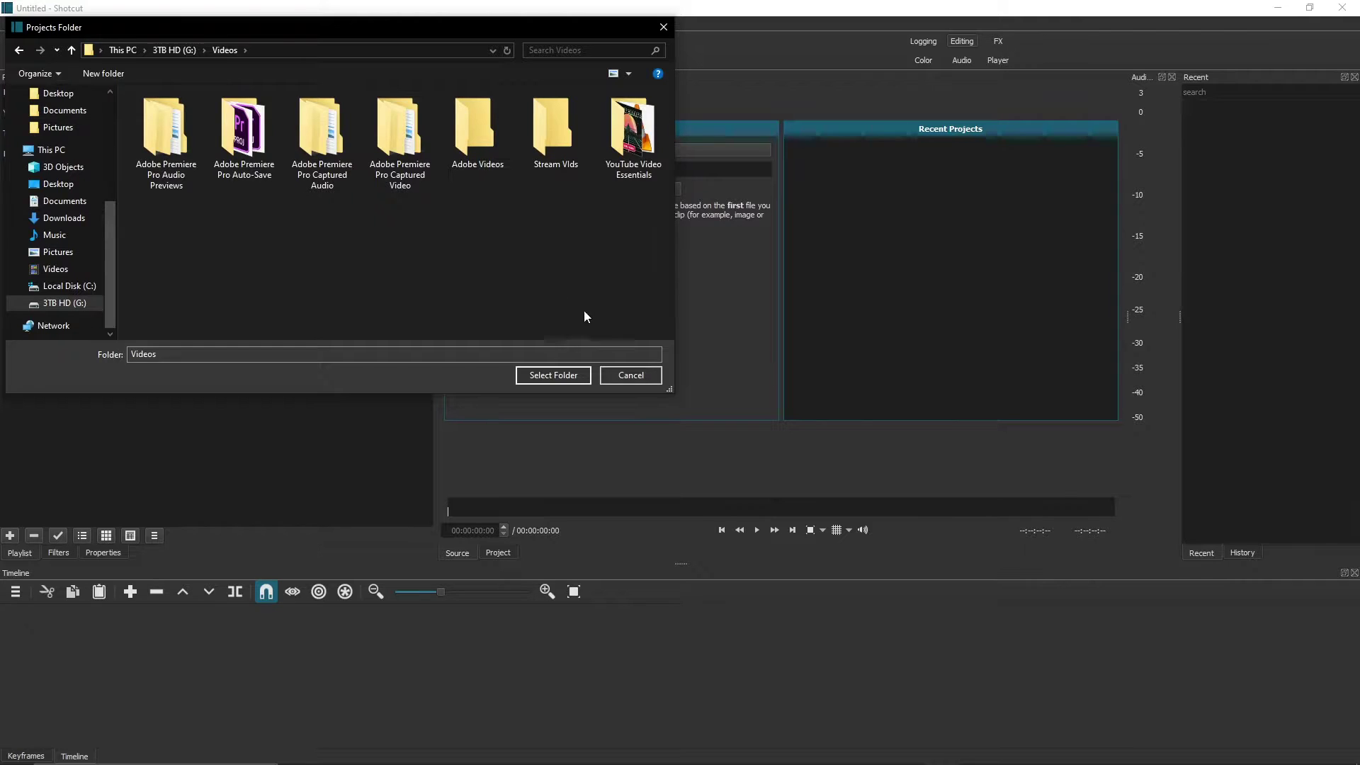
pyautogui.click(553, 374)
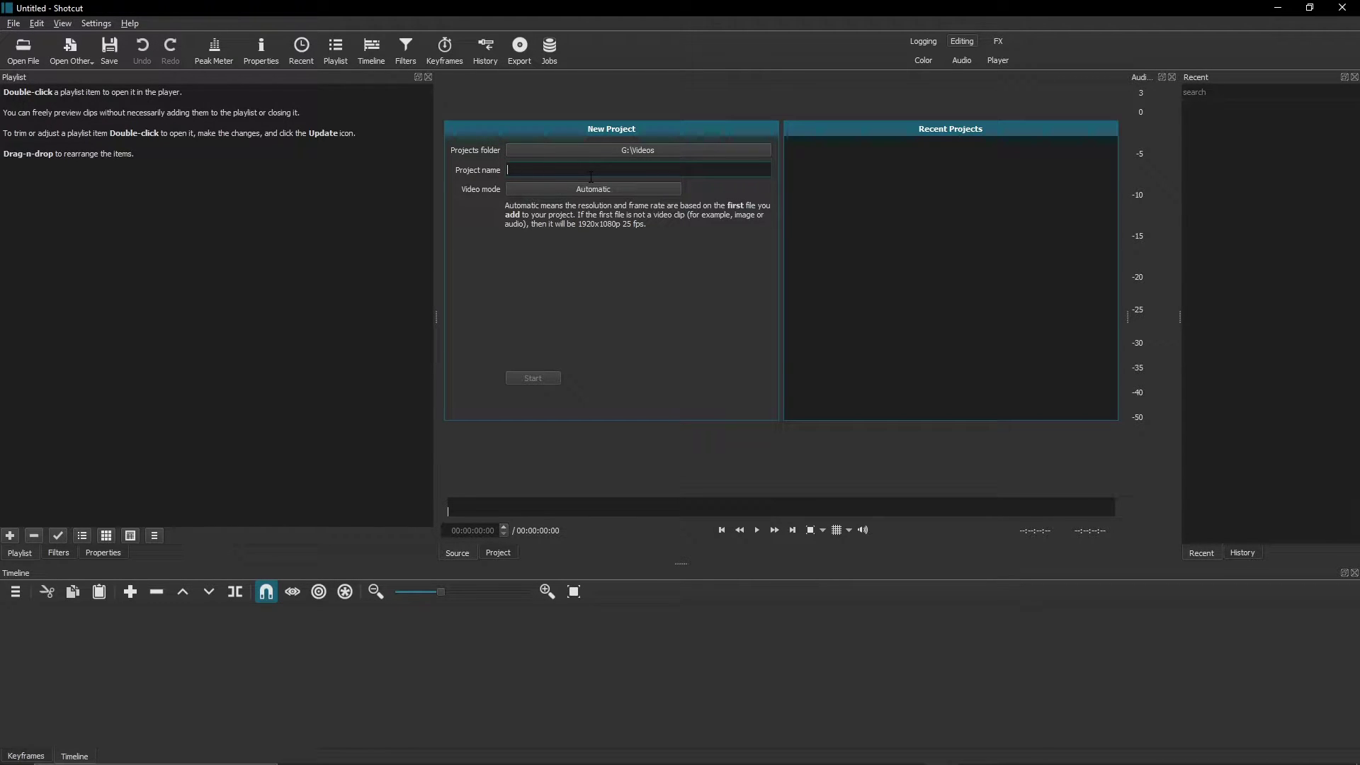
# Name the project CAMBIT, choose HD 1080p 60 fps video mode, and start it
pyautogui.write('CAMBIT')
pyautogui.click(582, 190)
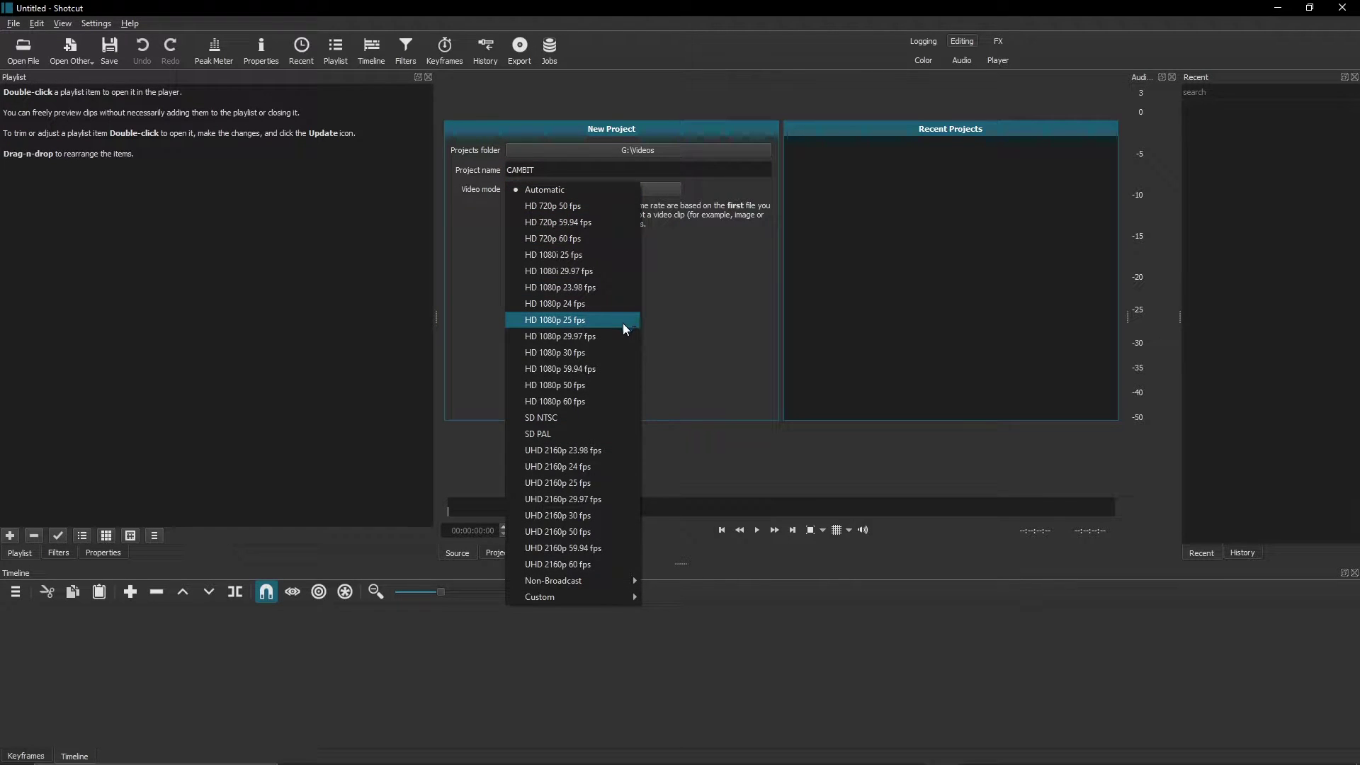
pyautogui.click(593, 402)
pyautogui.click(559, 366)
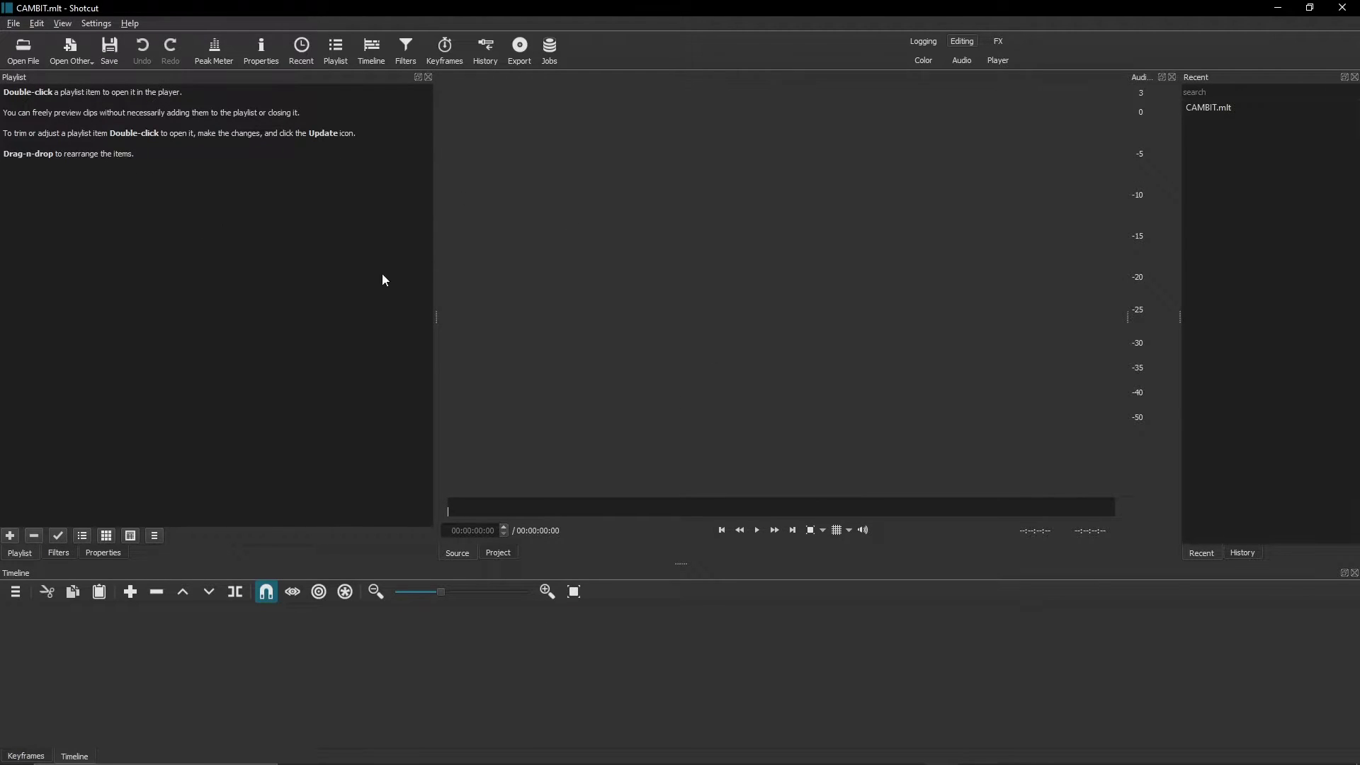
pyautogui.click(730, 737)
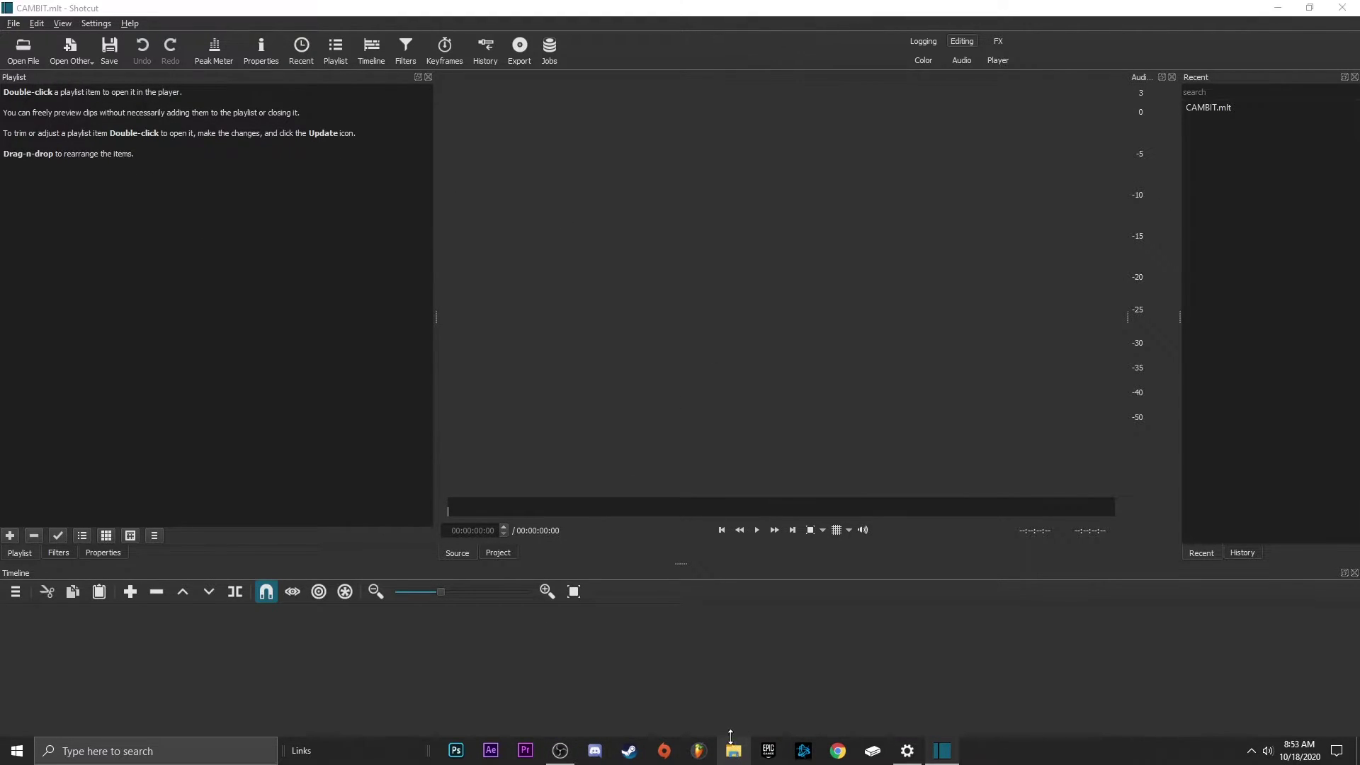
pyautogui.click(10, 536)
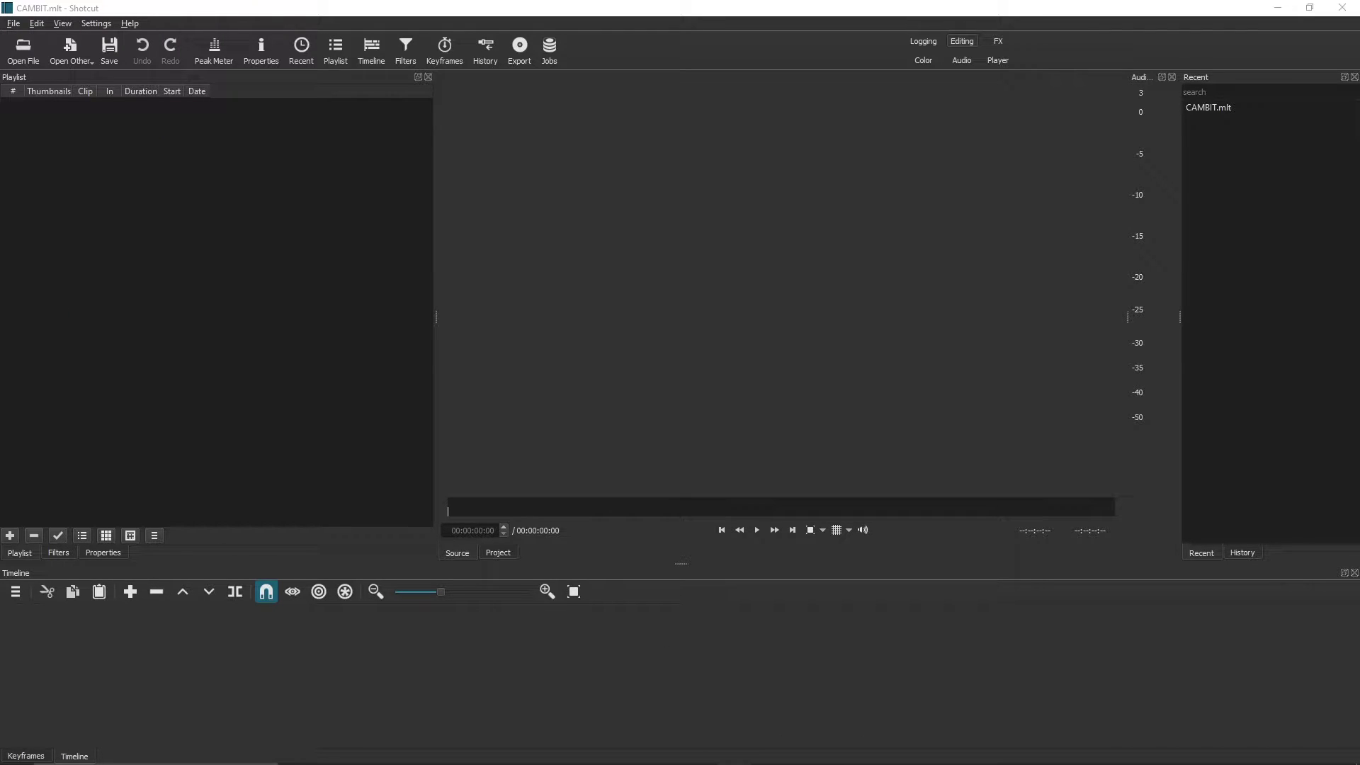
pyautogui.moveTo(234, 453); pyautogui.dragTo(630, 694)
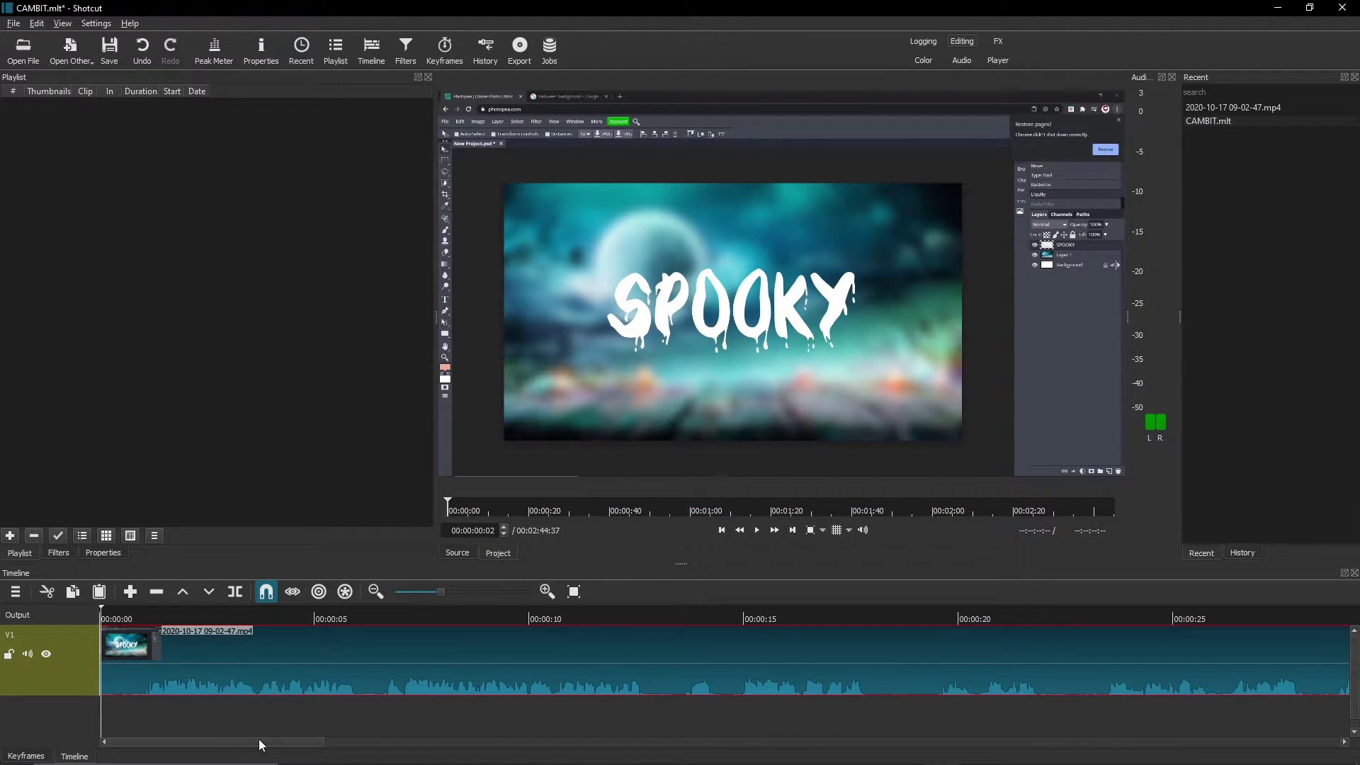
# Trim the clip's opening seconds, leaving 00:02:43:34, and play the start to check
pyautogui.click(221, 680)
pyautogui.moveTo(137, 648)
pyautogui.mouseDown()
pyautogui.moveTo(187, 648)
pyautogui.moveTo(83, 648)
pyautogui.moveTo(163, 648)
pyautogui.moveTo(92, 648)
pyautogui.moveTo(151, 646)
pyautogui.mouseUp()
pyautogui.click(146, 614)
pyautogui.press('space')
pyautogui.click(137, 614)
pyautogui.press('space')
# Close the gap at the timeline start and play around the 5-second mark
pyautogui.moveTo(229, 650)
pyautogui.mouseDown()
pyautogui.moveTo(177, 647)
pyautogui.moveTo(247, 647)
pyautogui.mouseUp()
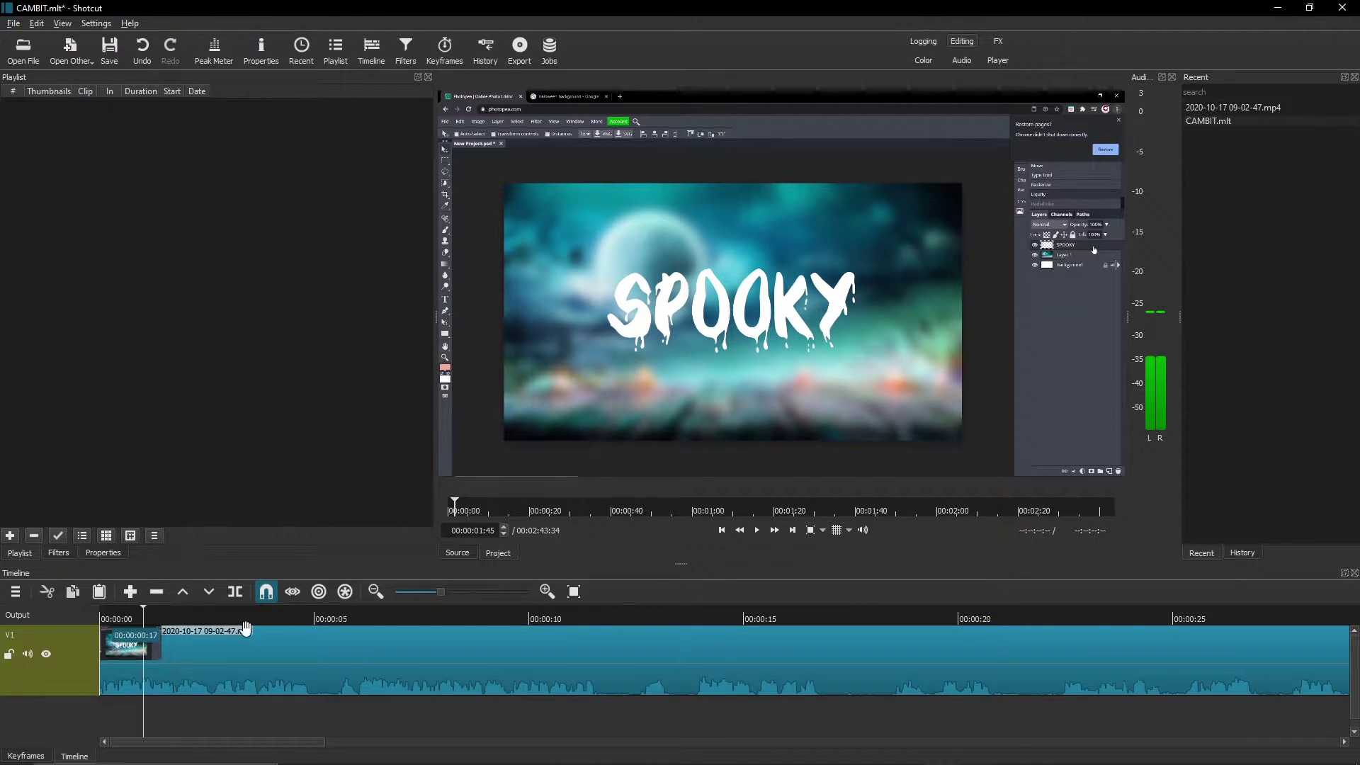
pyautogui.moveTo(263, 629)
pyautogui.mouseDown()
pyautogui.moveTo(310, 630)
pyautogui.moveTo(281, 633)
pyautogui.mouseUp()
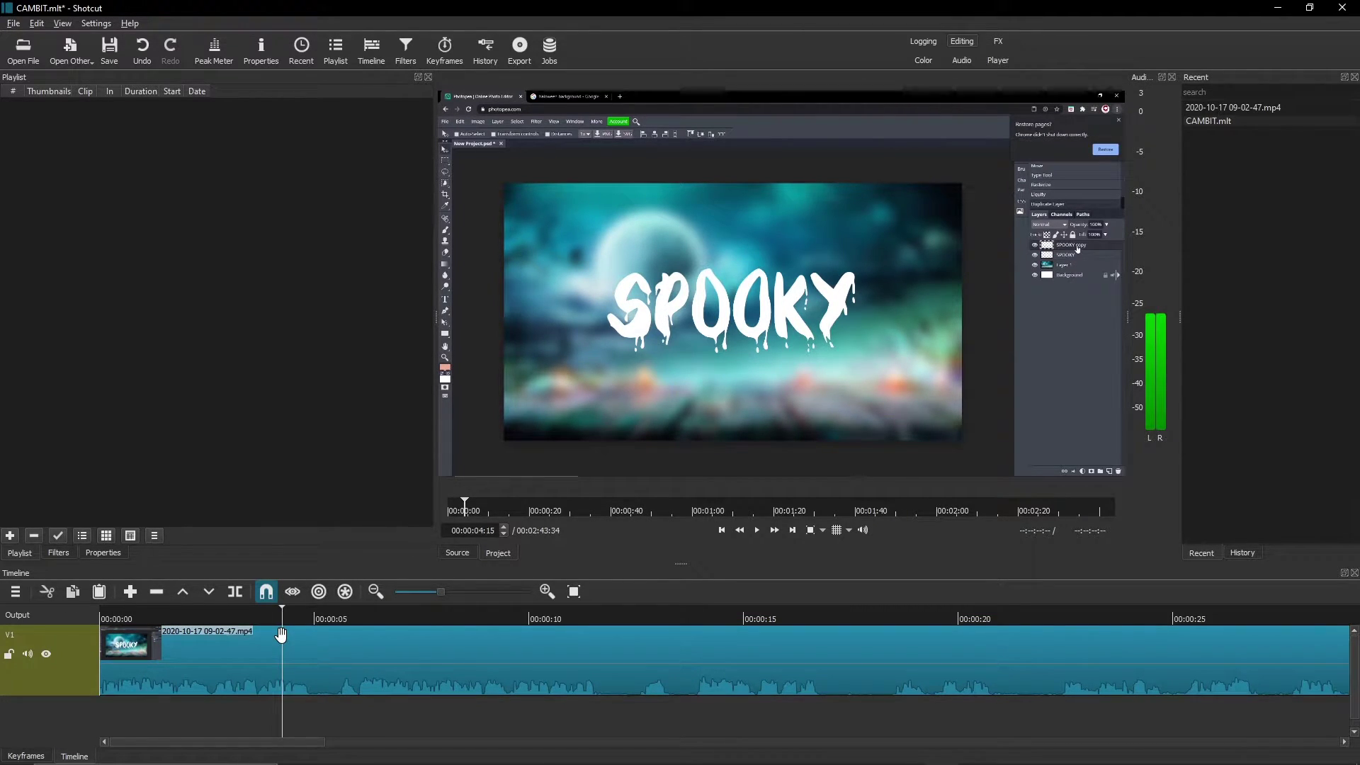
pyautogui.press('space')
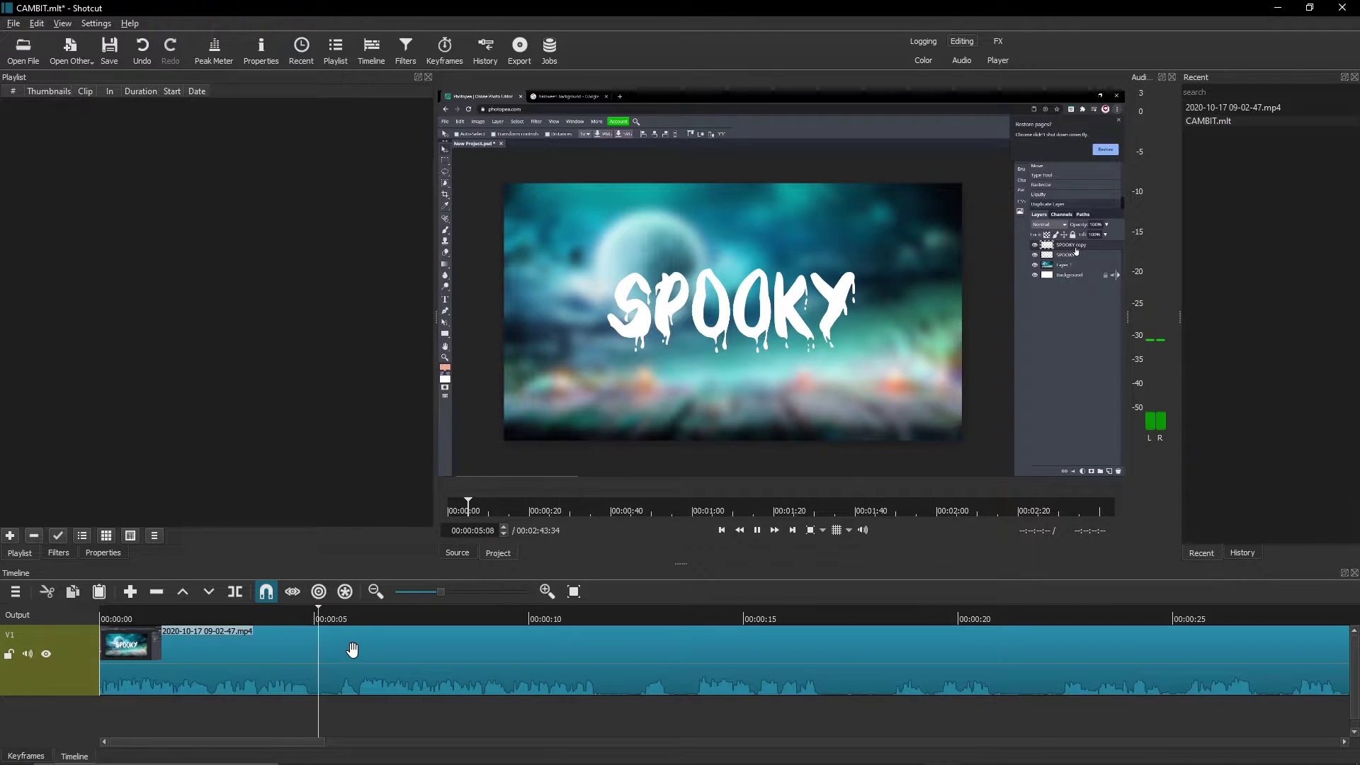
pyautogui.click(308, 614)
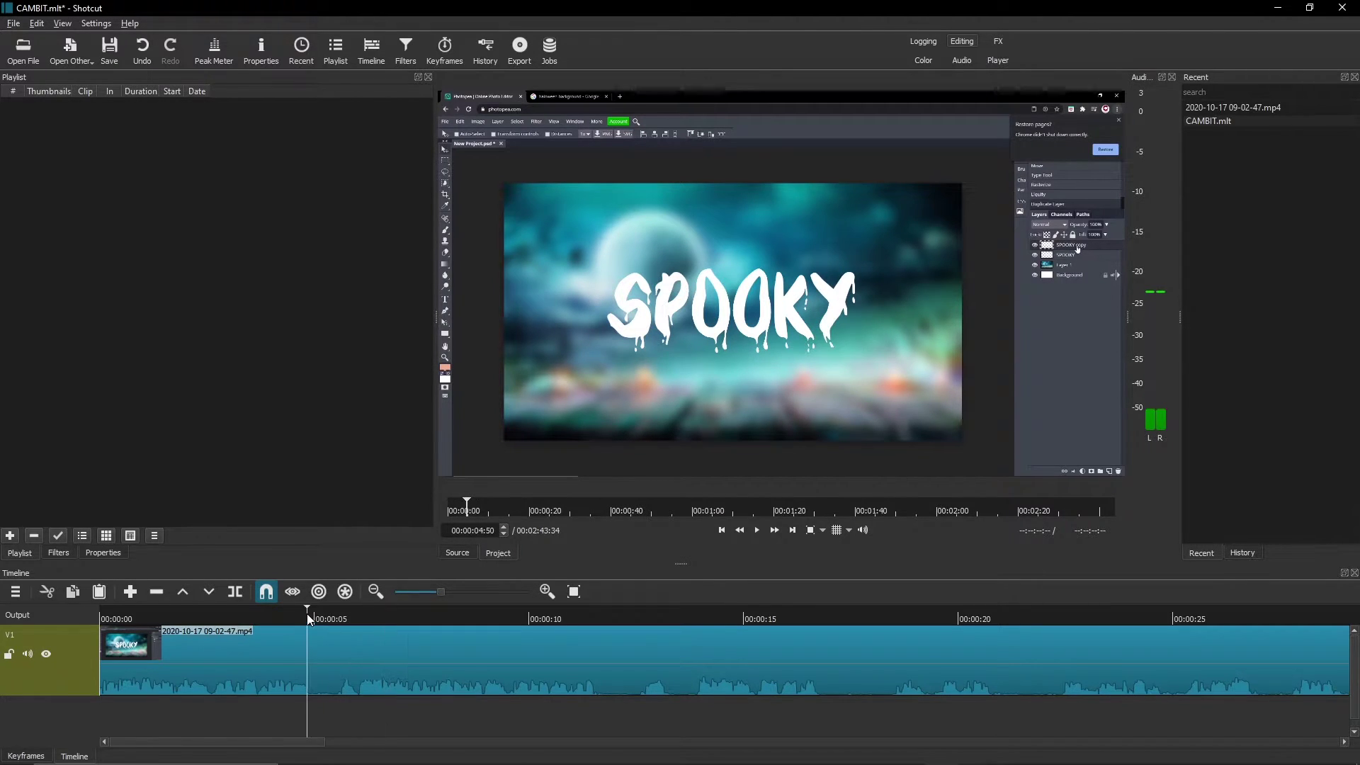
pyautogui.press('space')
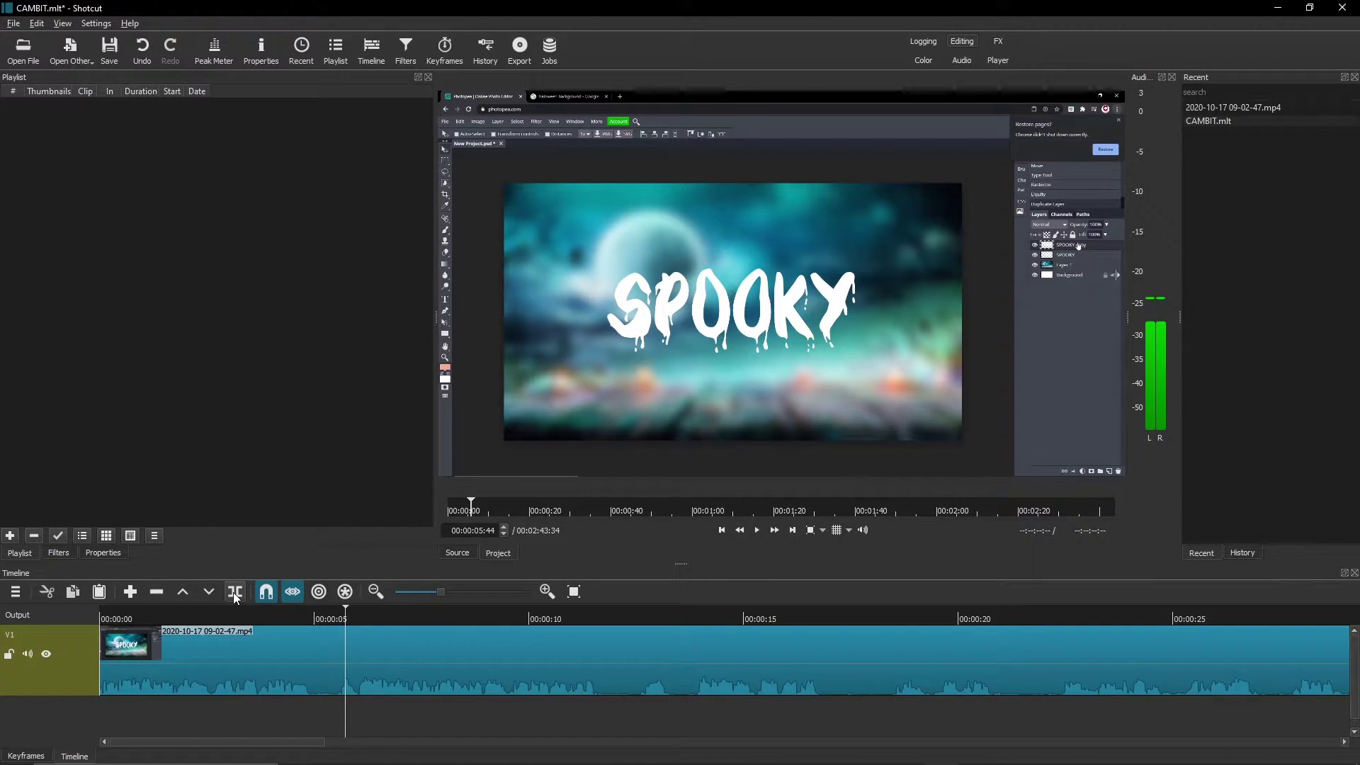
# Split the clip at 00:00:04:56 and 00:00:05:35, then select the short piece between
pyautogui.click(323, 618)
pyautogui.moveTo(324, 619); pyautogui.dragTo(312, 620)
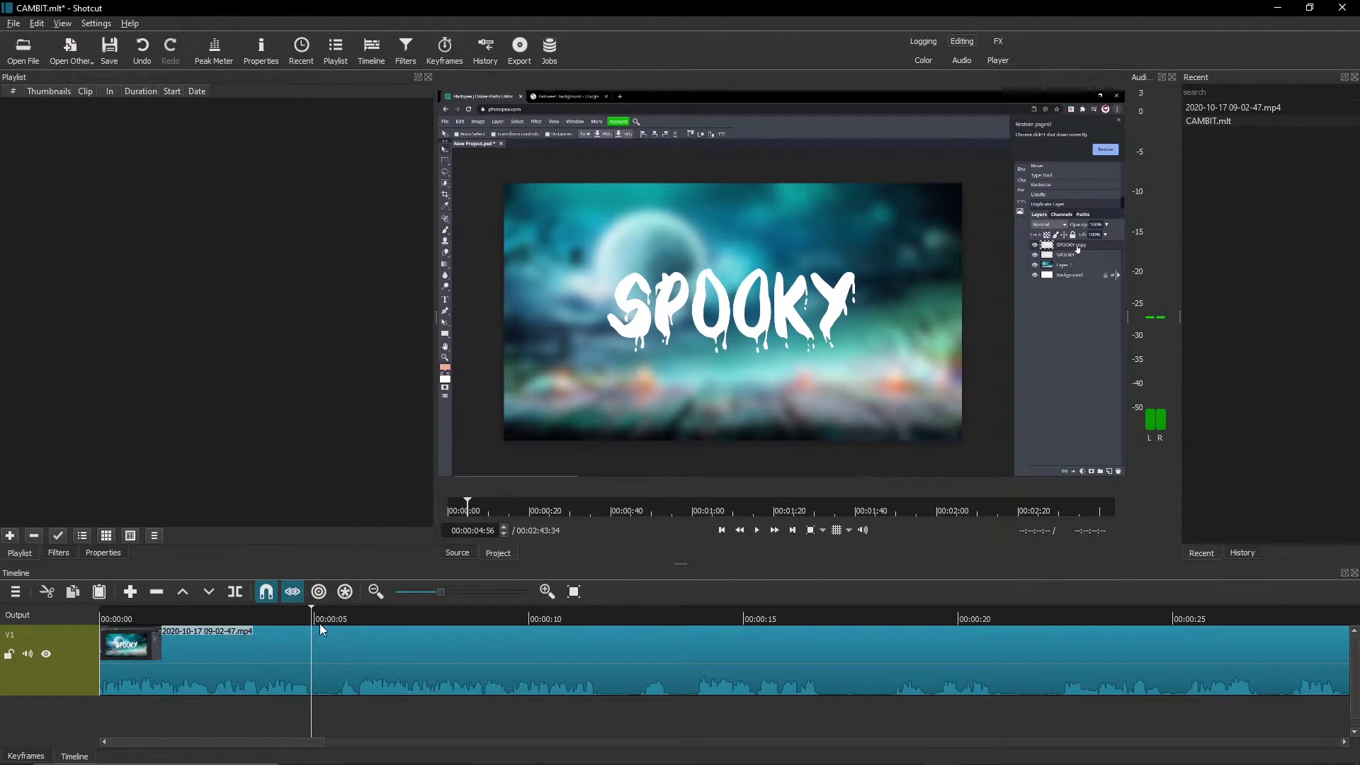
pyautogui.click(234, 591)
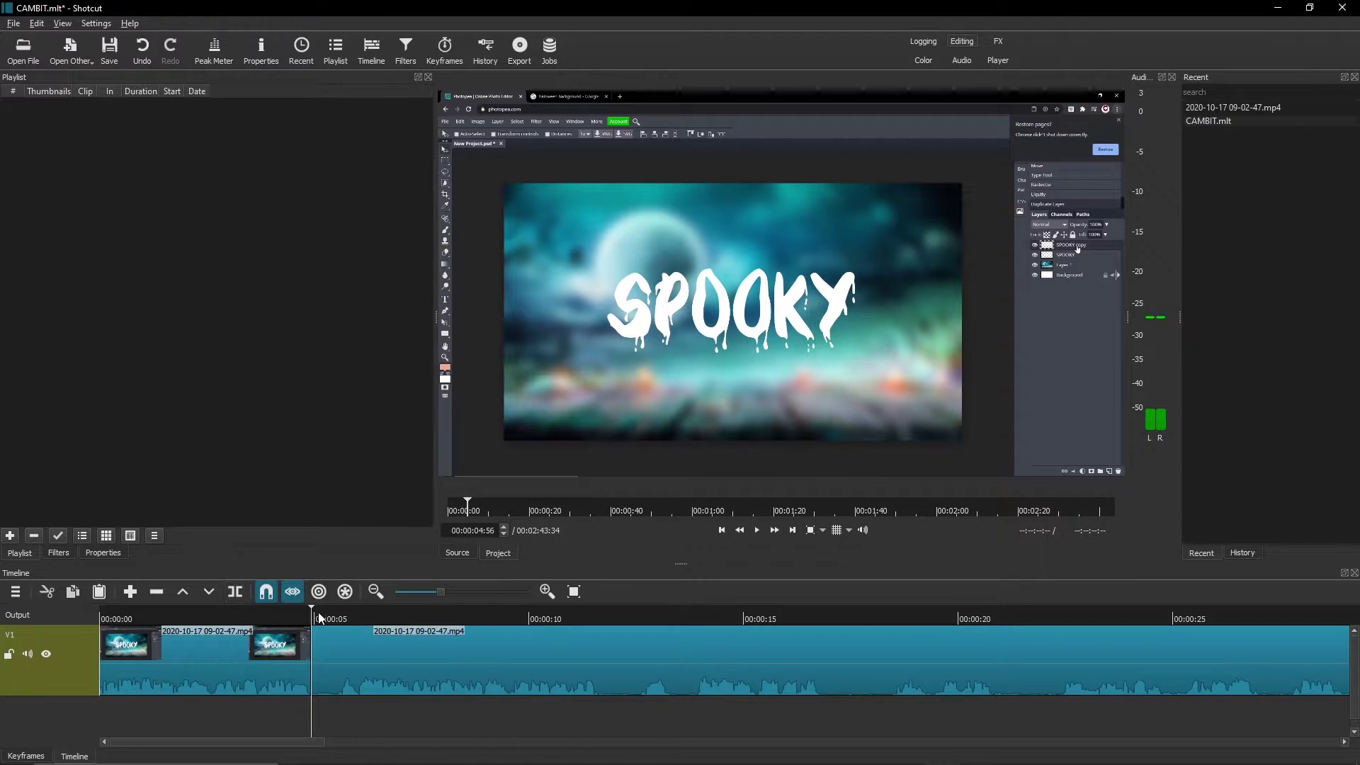
pyautogui.moveTo(330, 619); pyautogui.dragTo(339, 619)
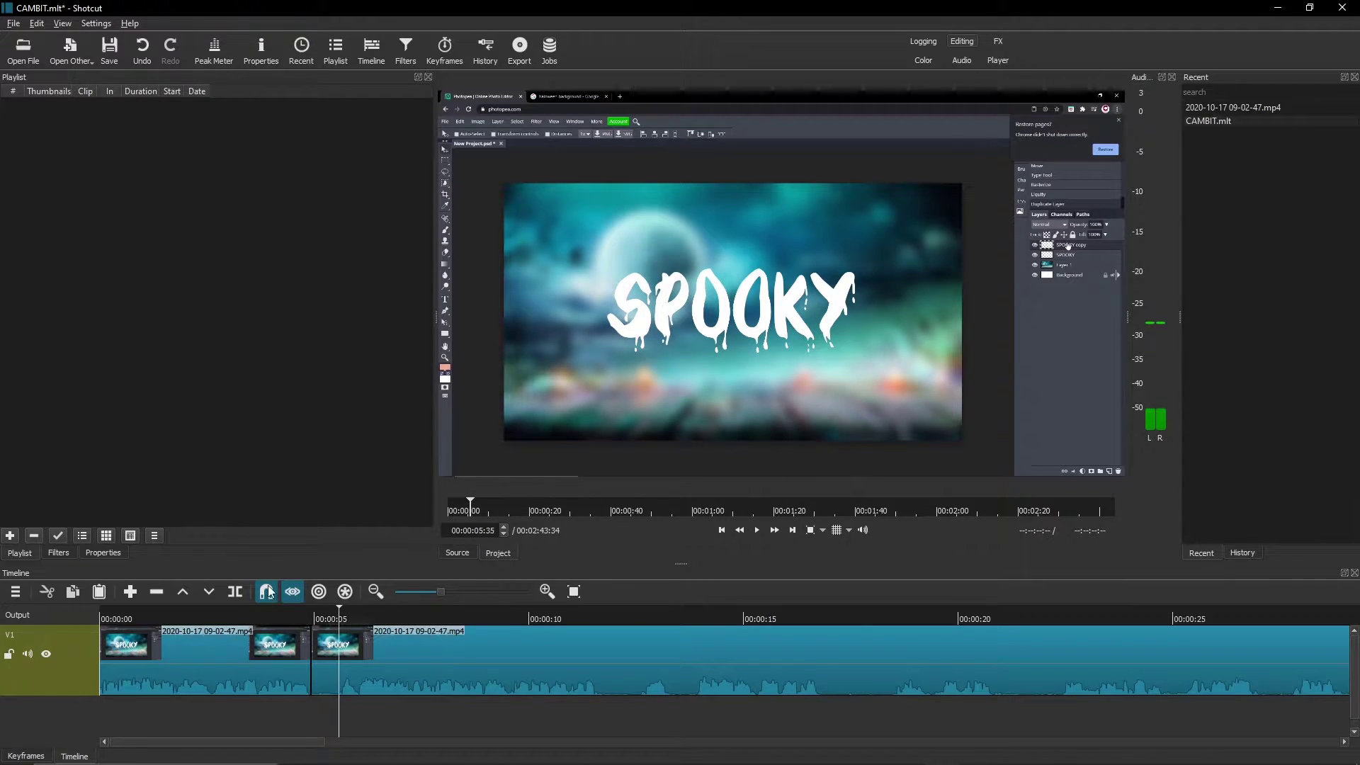
pyautogui.click(234, 592)
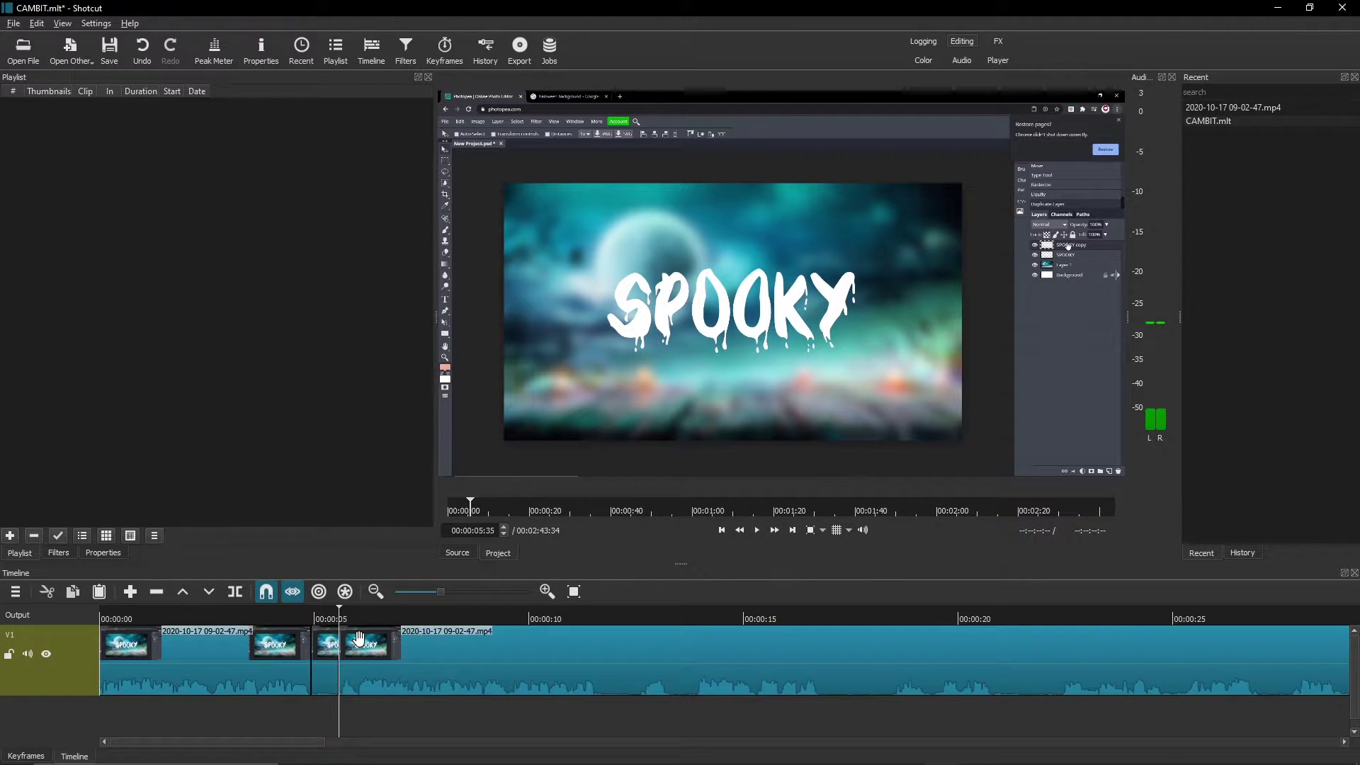
pyautogui.click(320, 648)
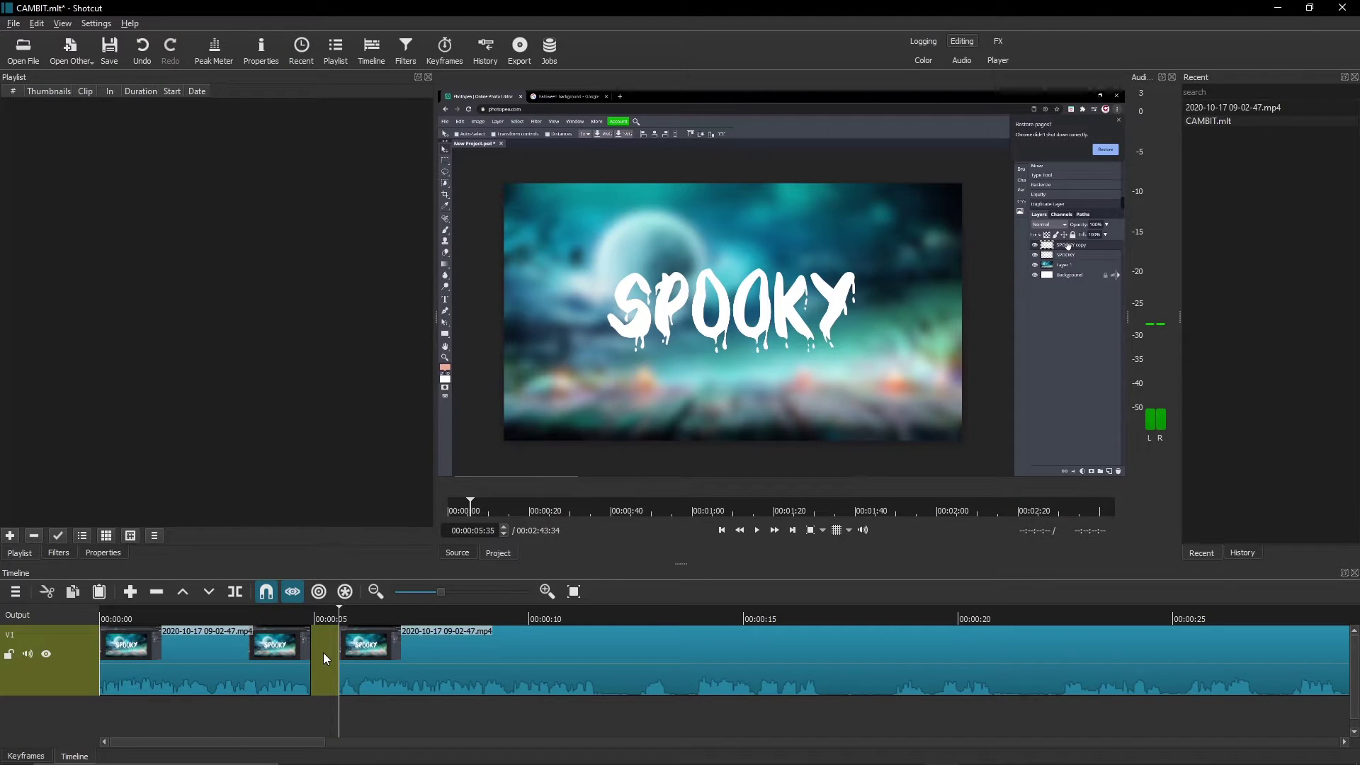
# Shift the later clip along V1, mute V1's audio, and play back the edit
pyautogui.moveTo(389, 641); pyautogui.dragTo(347, 642)
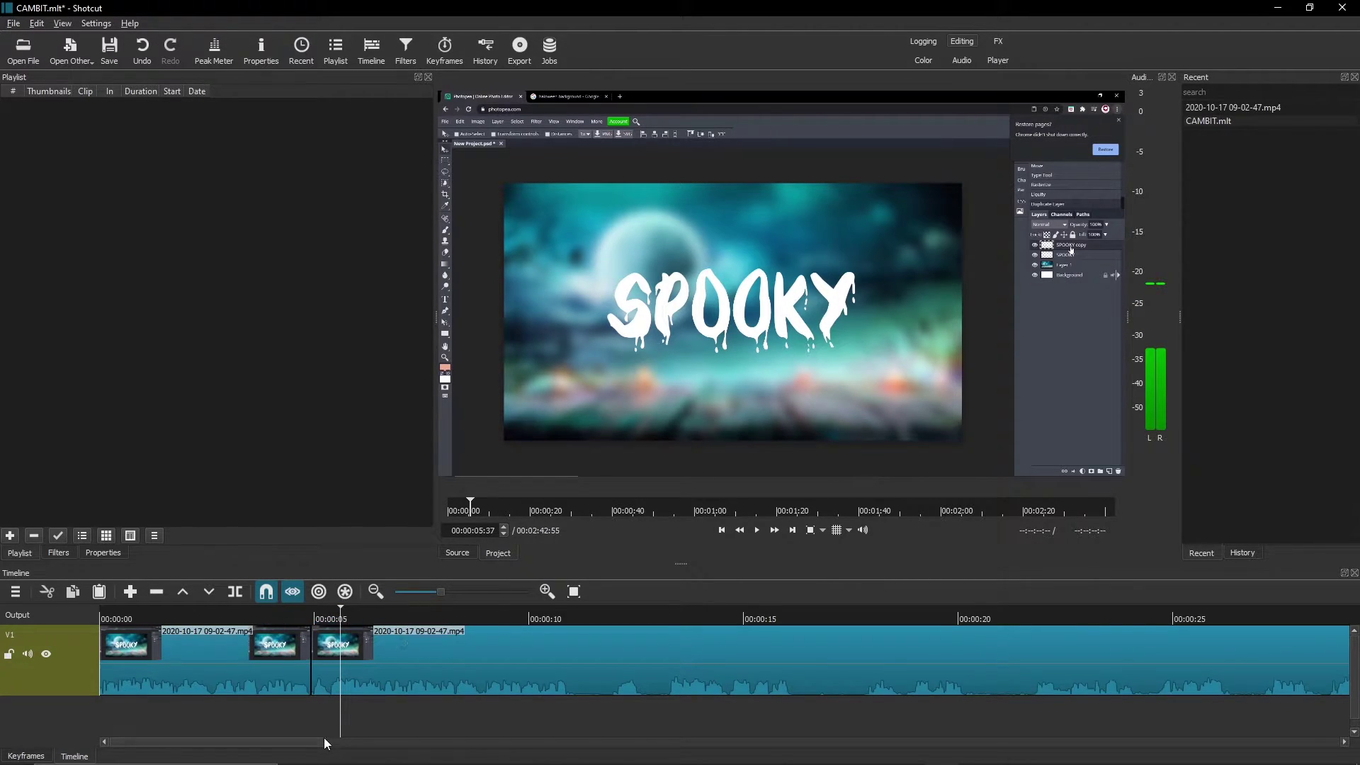
pyautogui.click(547, 613)
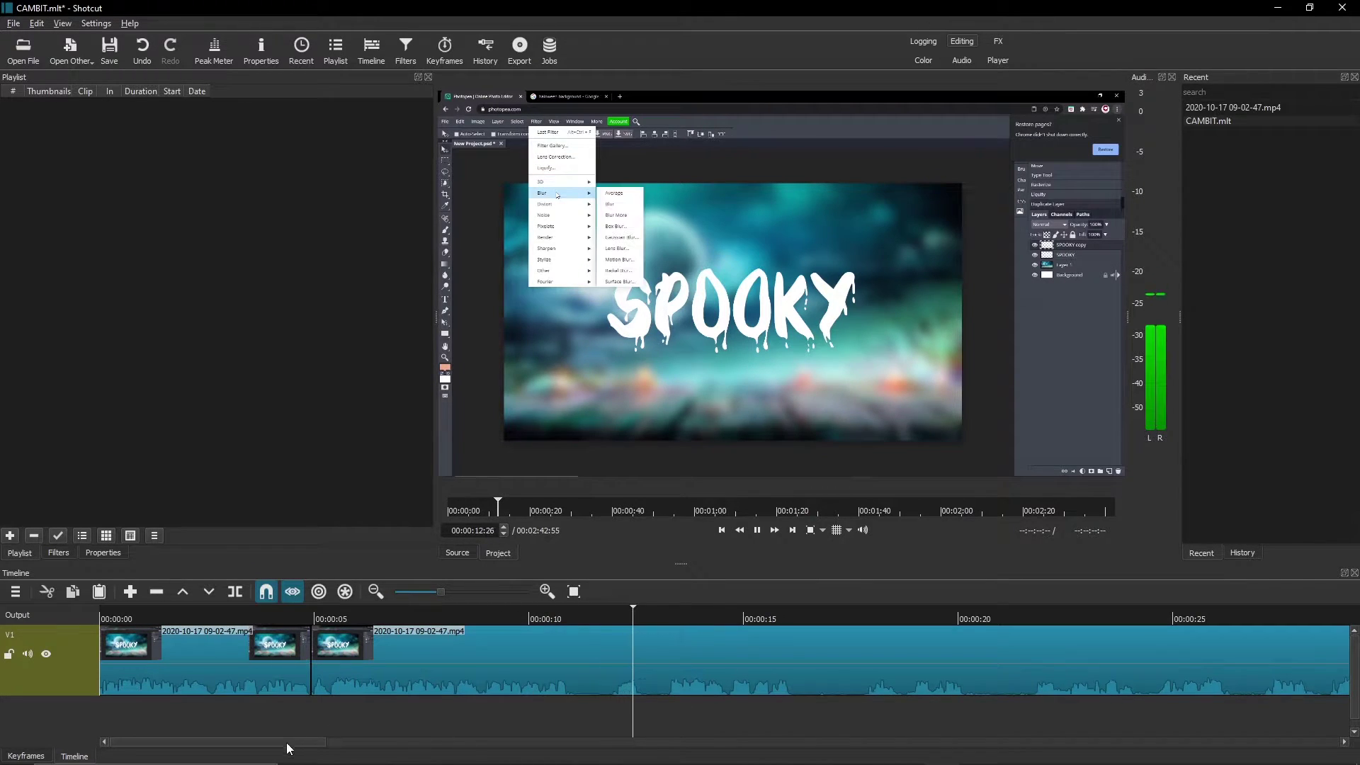
pyautogui.moveTo(289, 747); pyautogui.dragTo(289, 749)
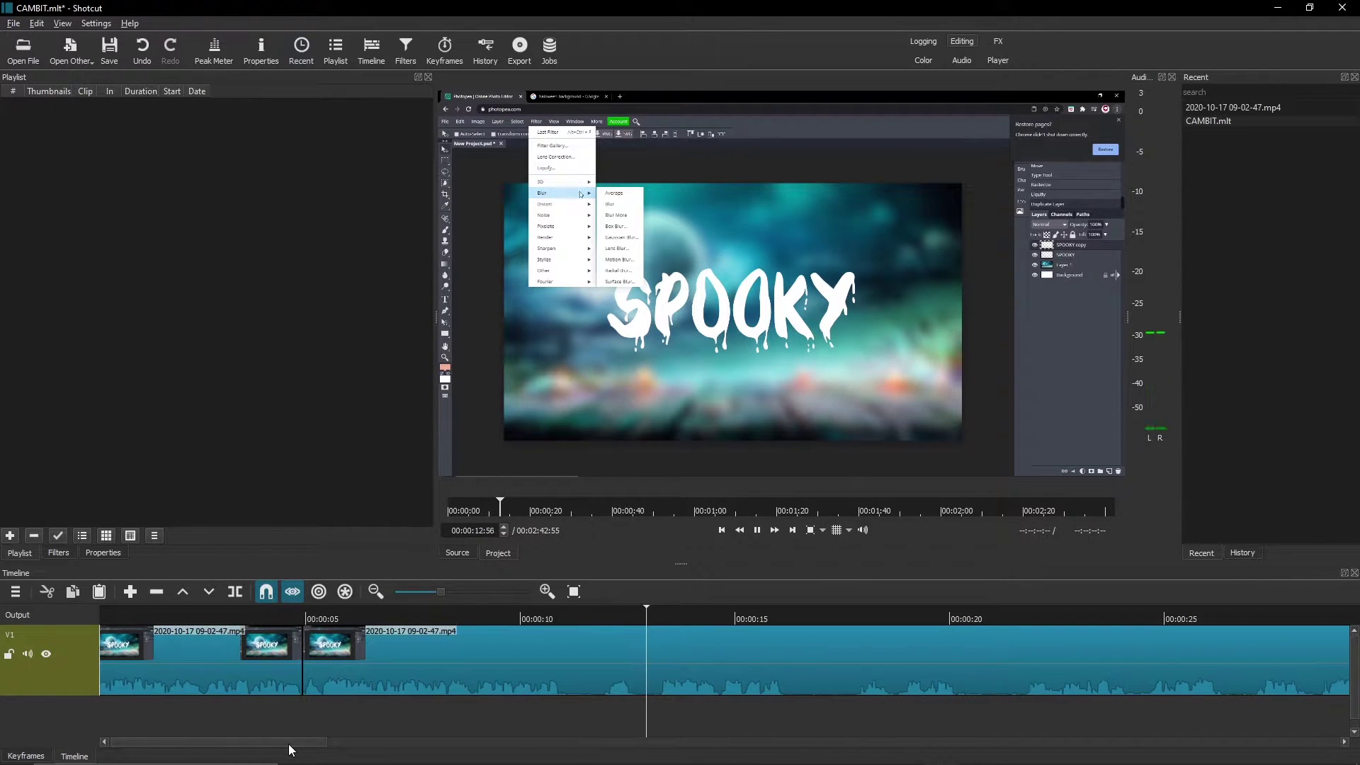
pyautogui.click(27, 654)
pyautogui.press('space')
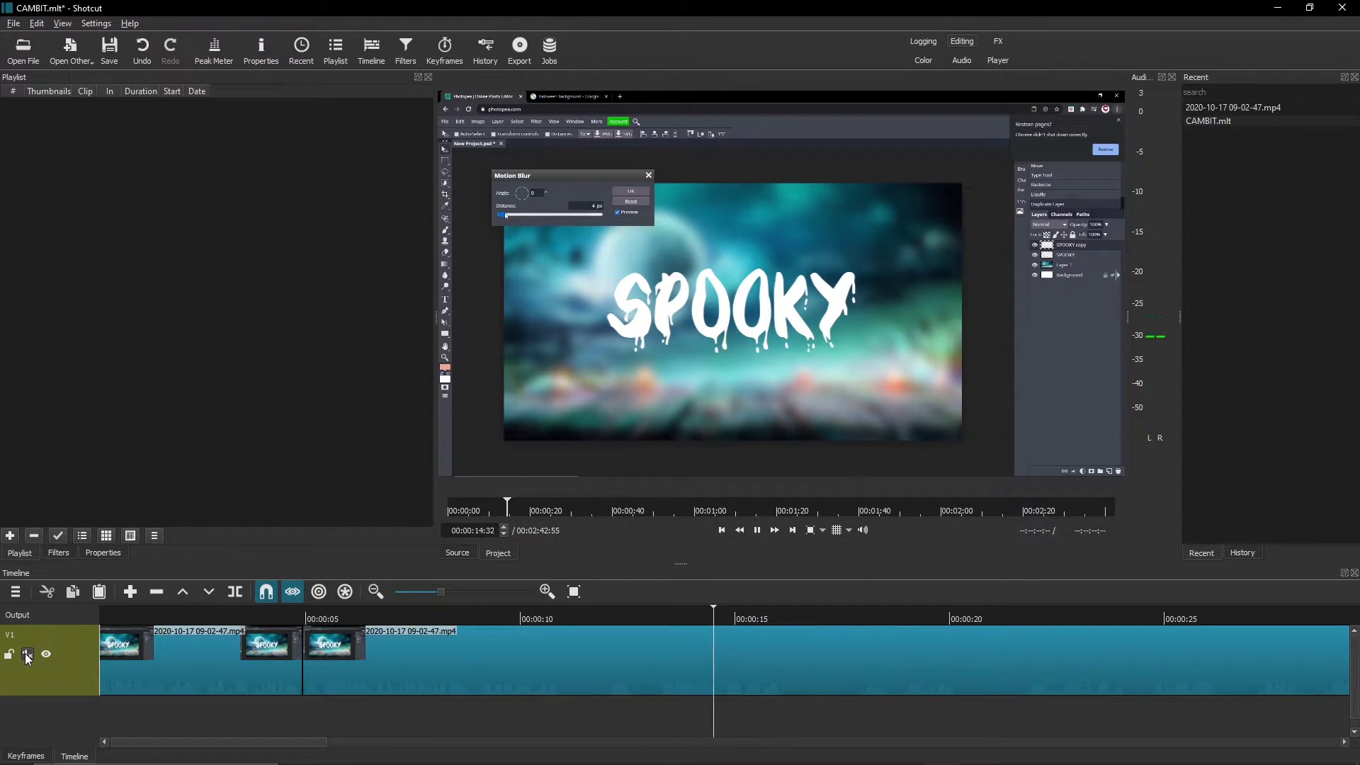
pyautogui.press('space')
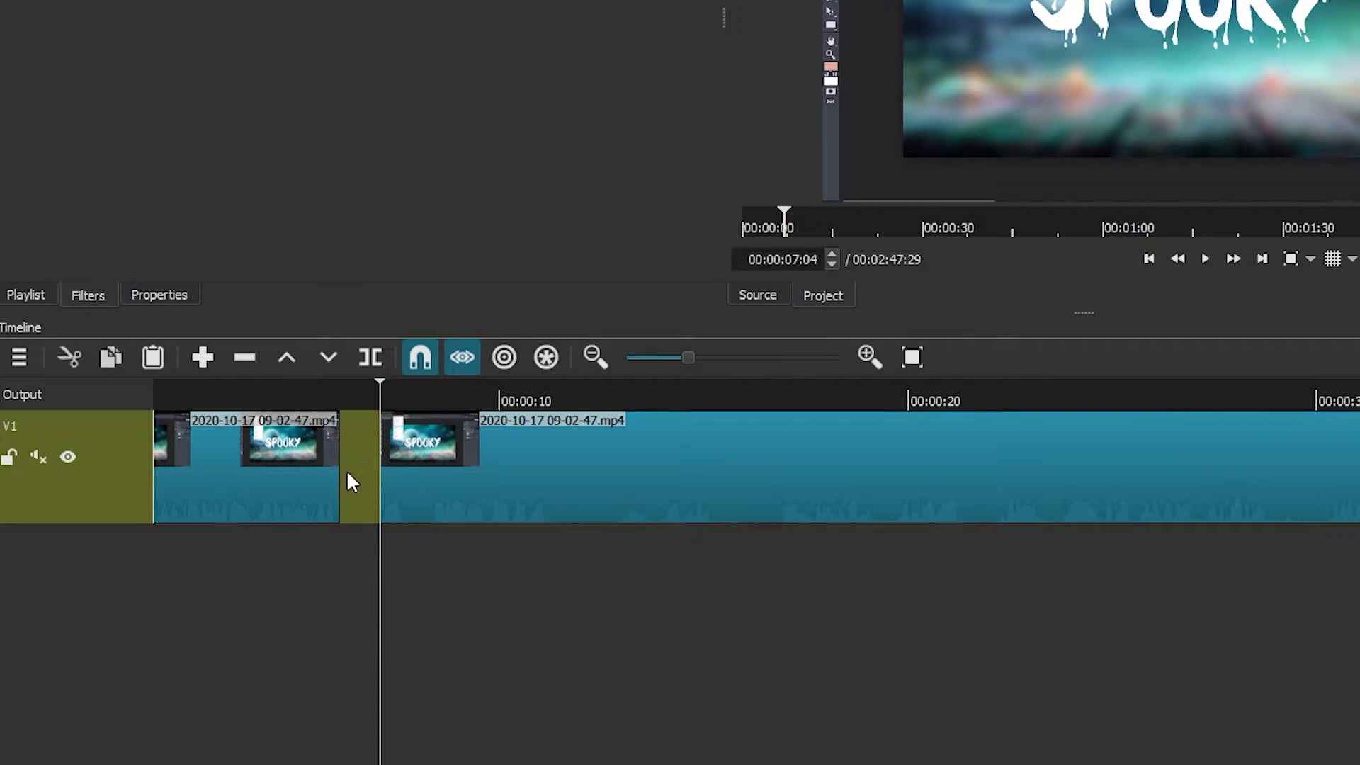
# Remove the empty gap and slide the second clip left against the first
pyautogui.rightClick(351, 447)
pyautogui.click(353, 425)
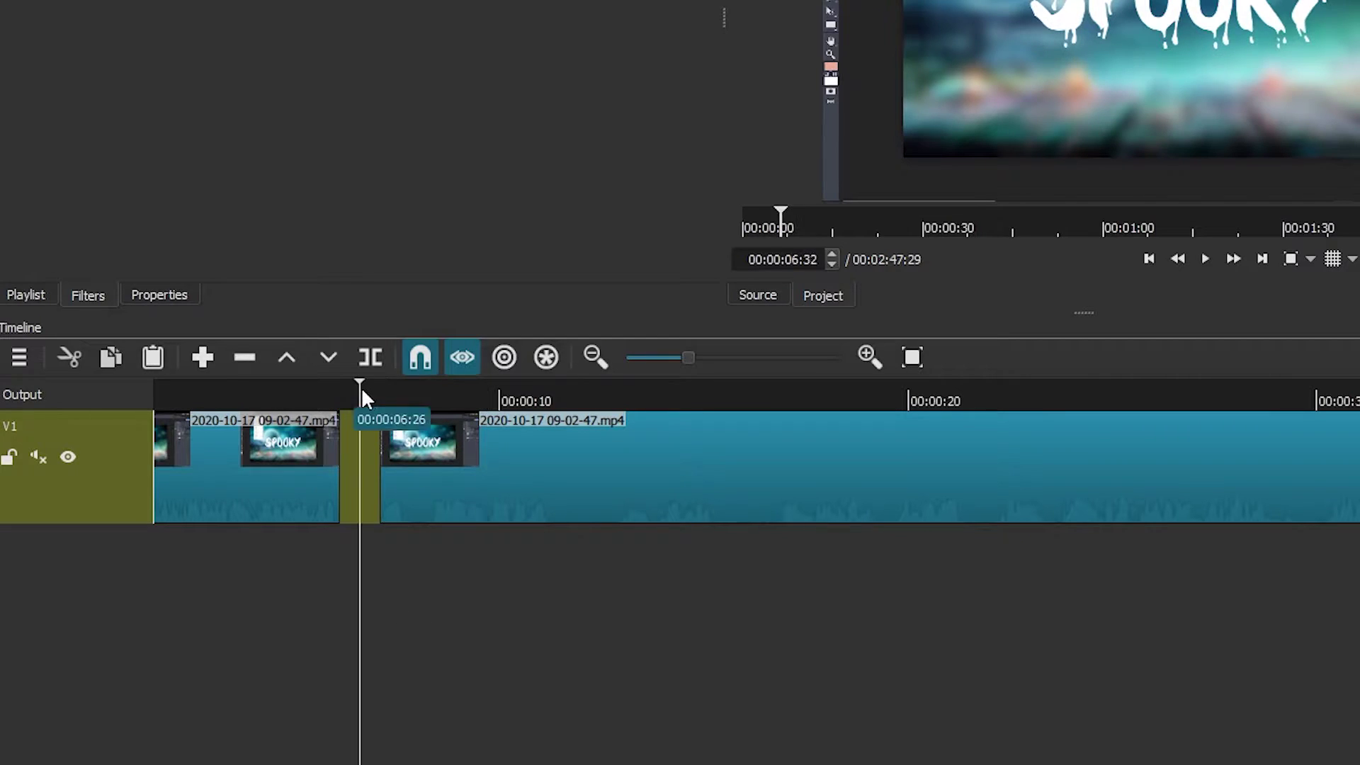
pyautogui.click(361, 390)
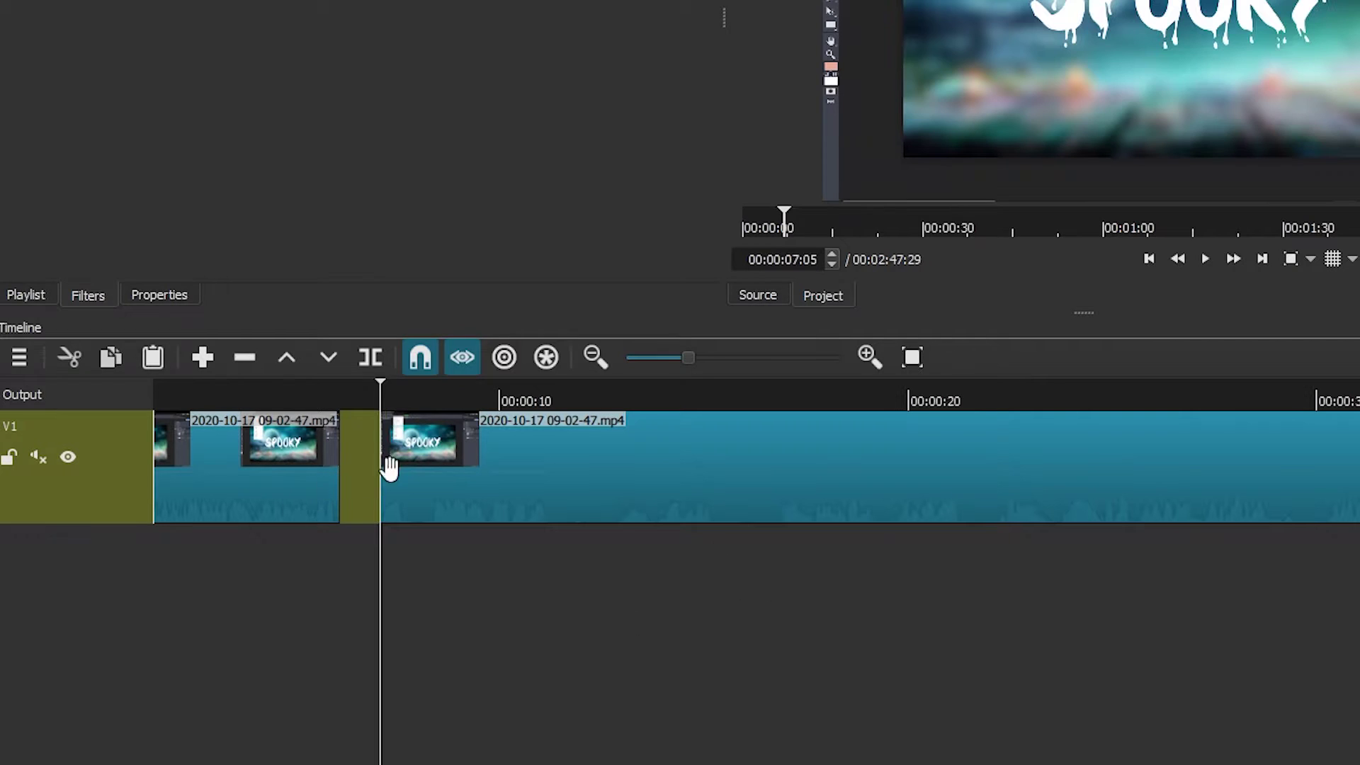
pyautogui.rightClick(364, 432)
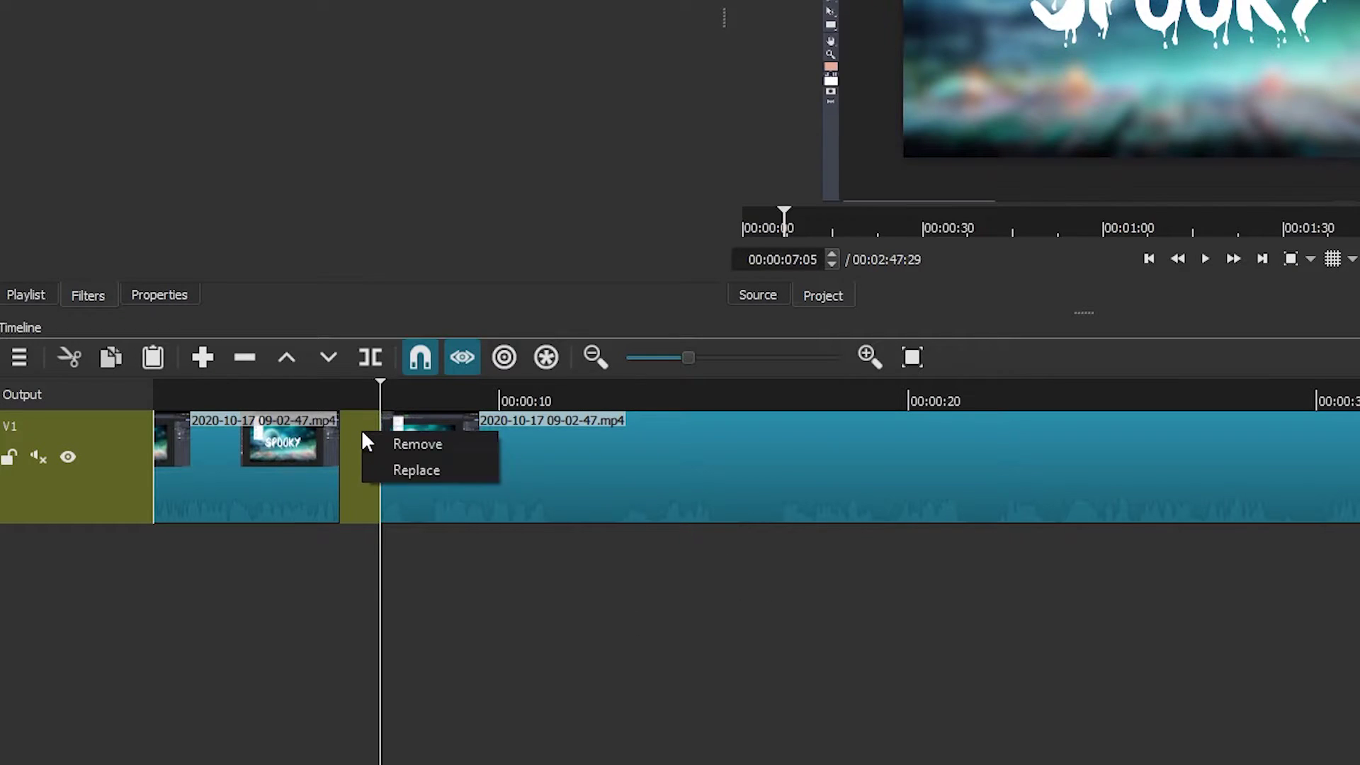
pyautogui.click(394, 446)
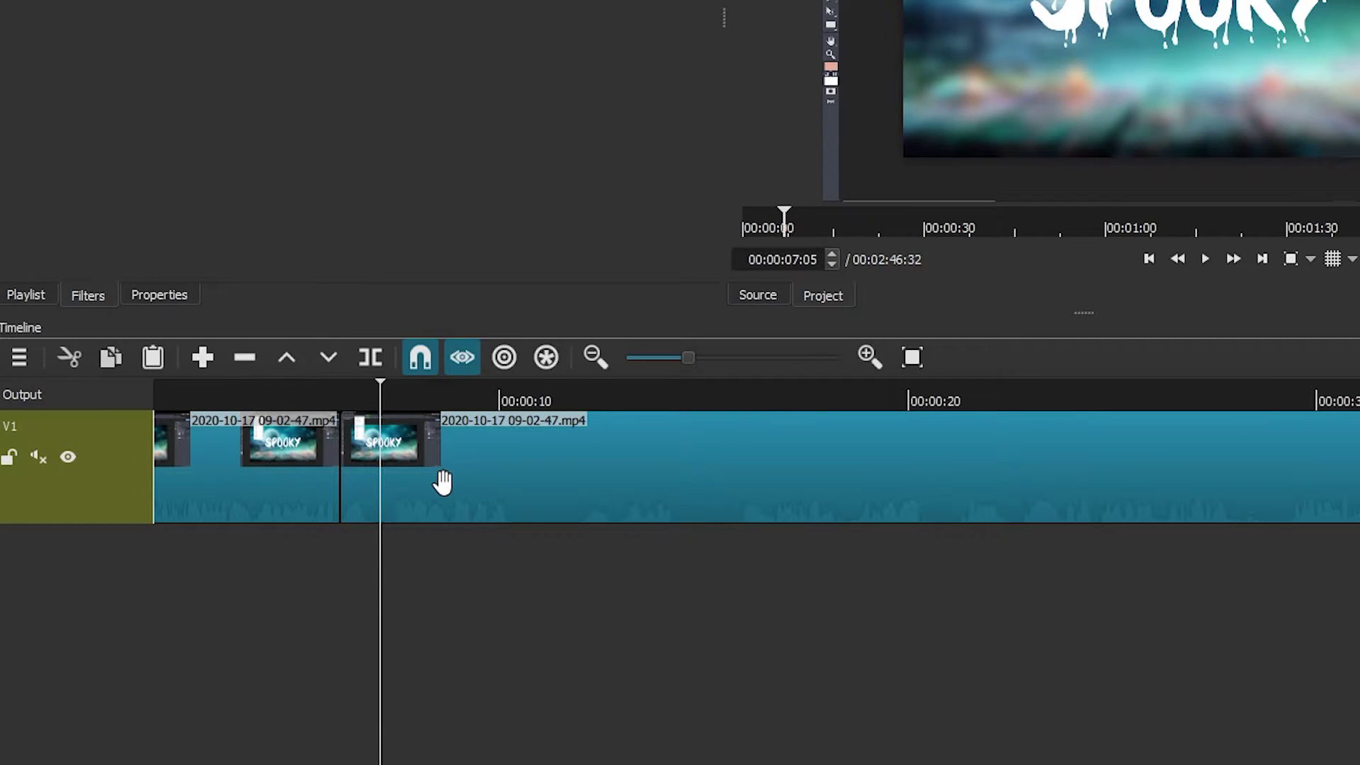
pyautogui.moveTo(434, 455); pyautogui.dragTo(364, 446)
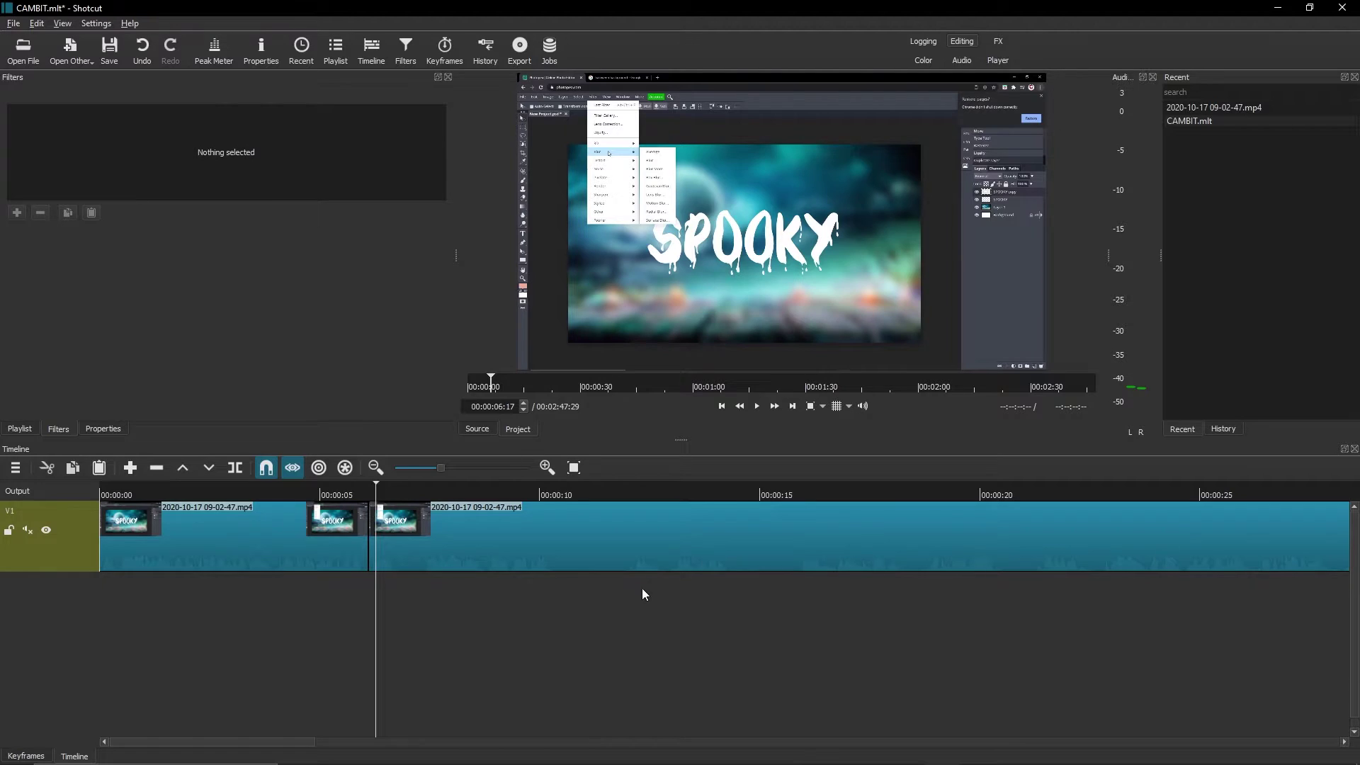
pyautogui.hscroll(1, 302, 743)
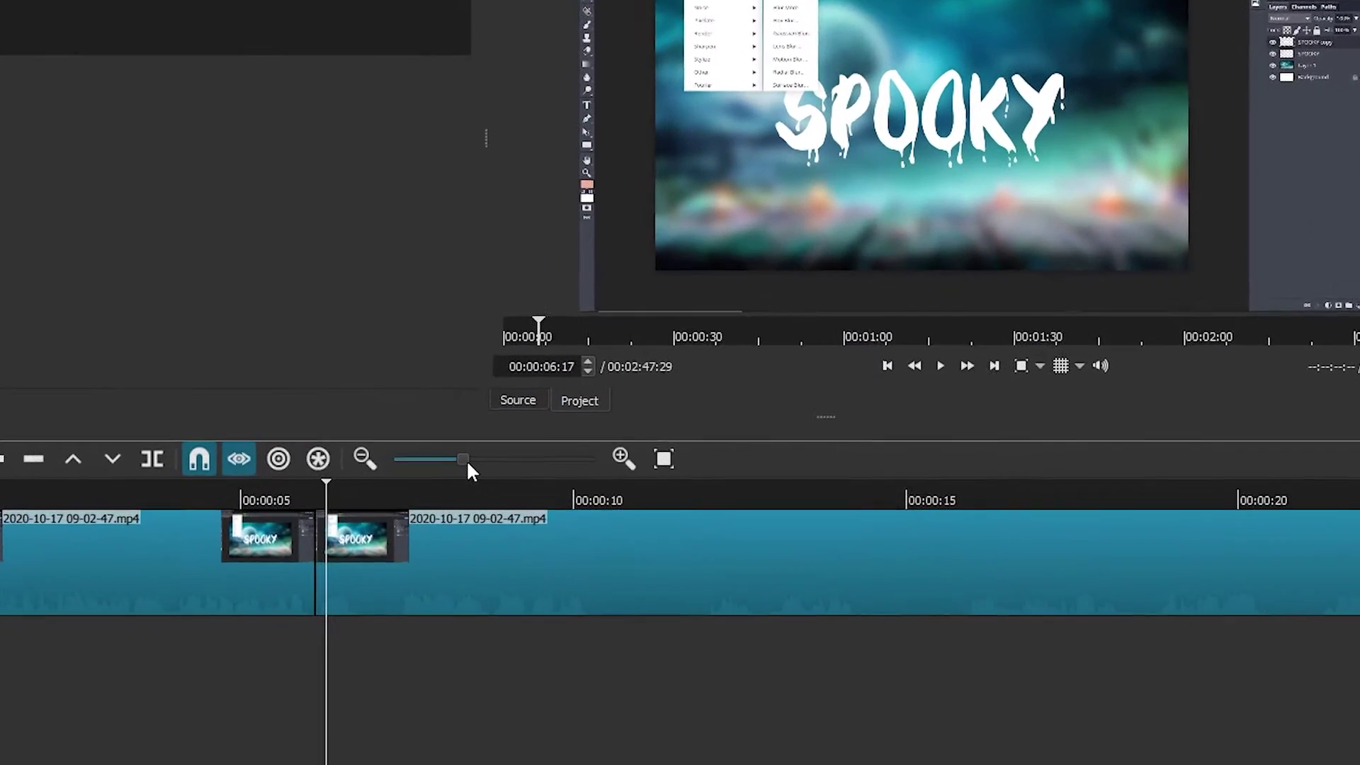
pyautogui.moveTo(466, 459); pyautogui.dragTo(558, 463)
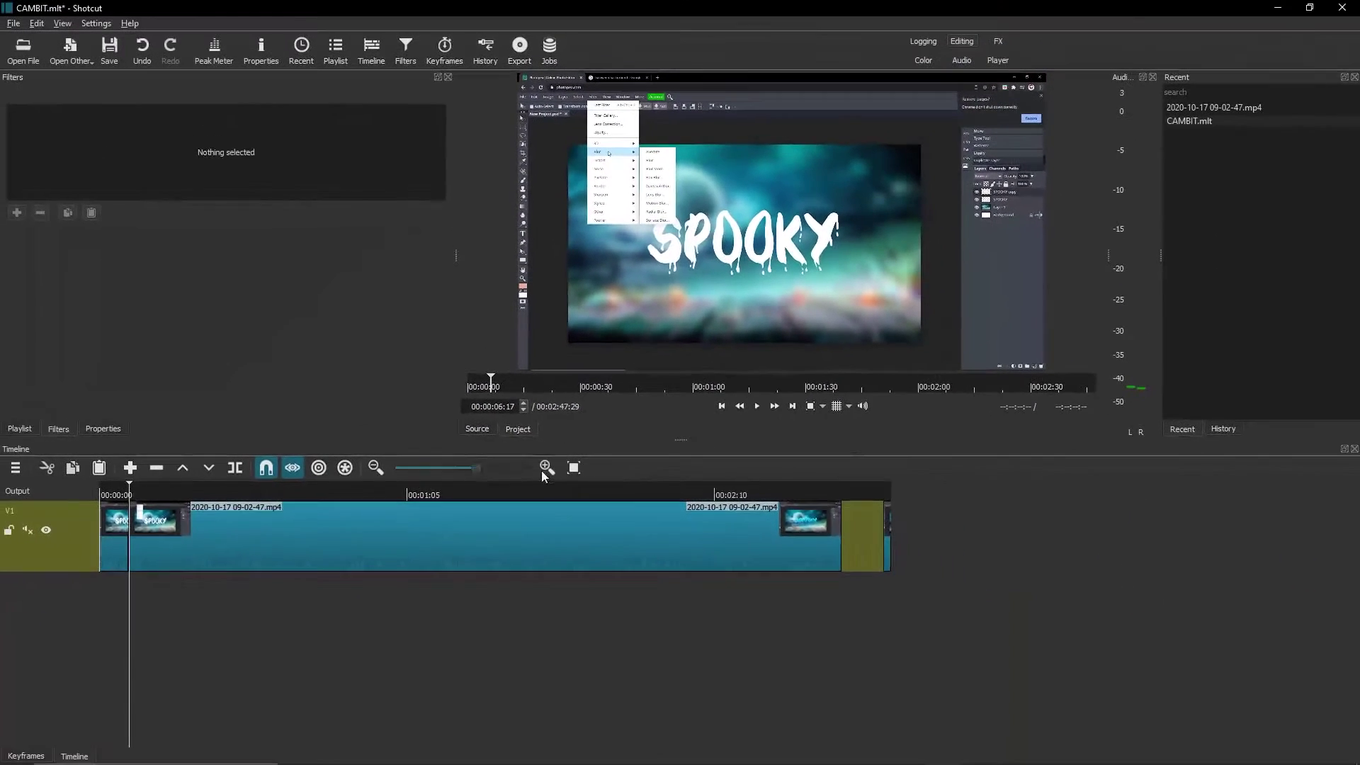
pyautogui.moveTo(564, 462); pyautogui.dragTo(450, 479)
pyautogui.click(194, 742)
pyautogui.click(170, 743)
pyautogui.click(135, 742)
pyautogui.click(134, 742)
pyautogui.hscroll(-3, 227, 536)
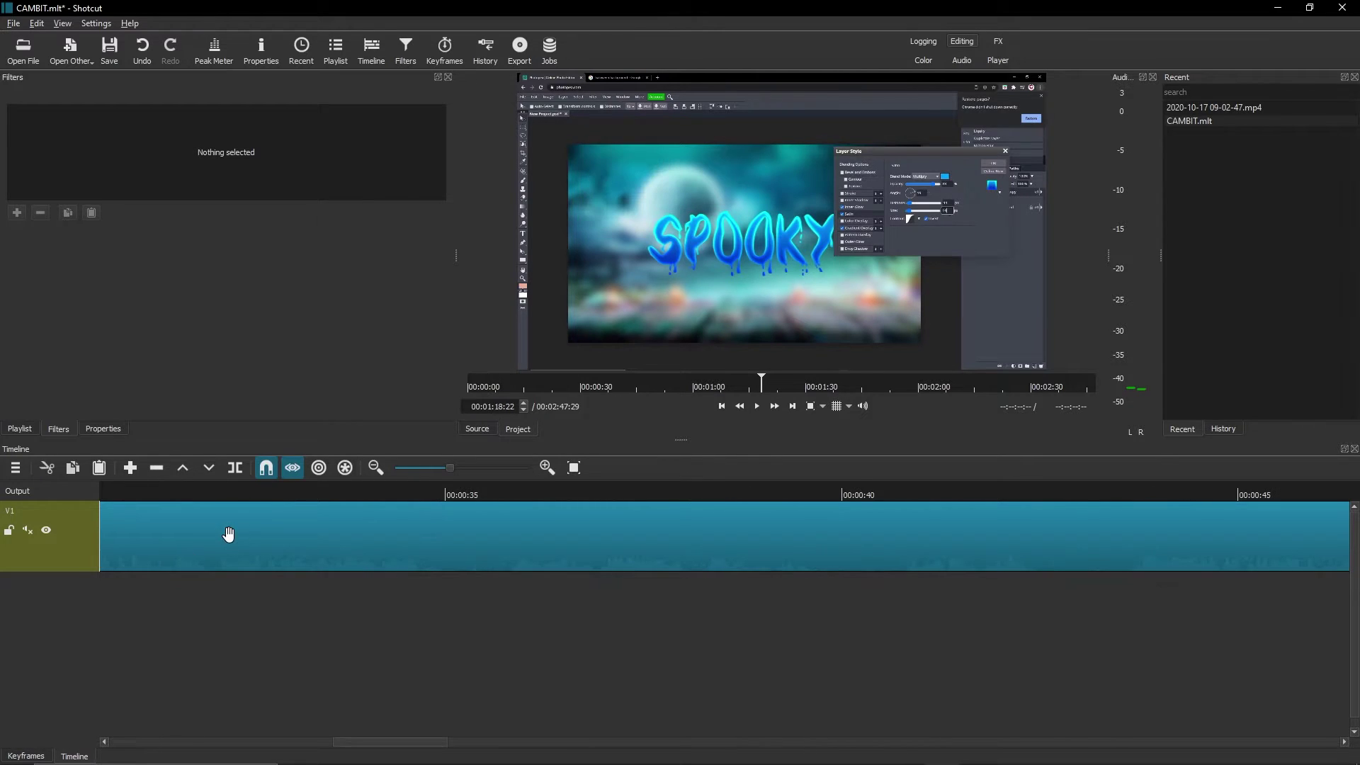
pyautogui.hscroll(-10, 213, 524)
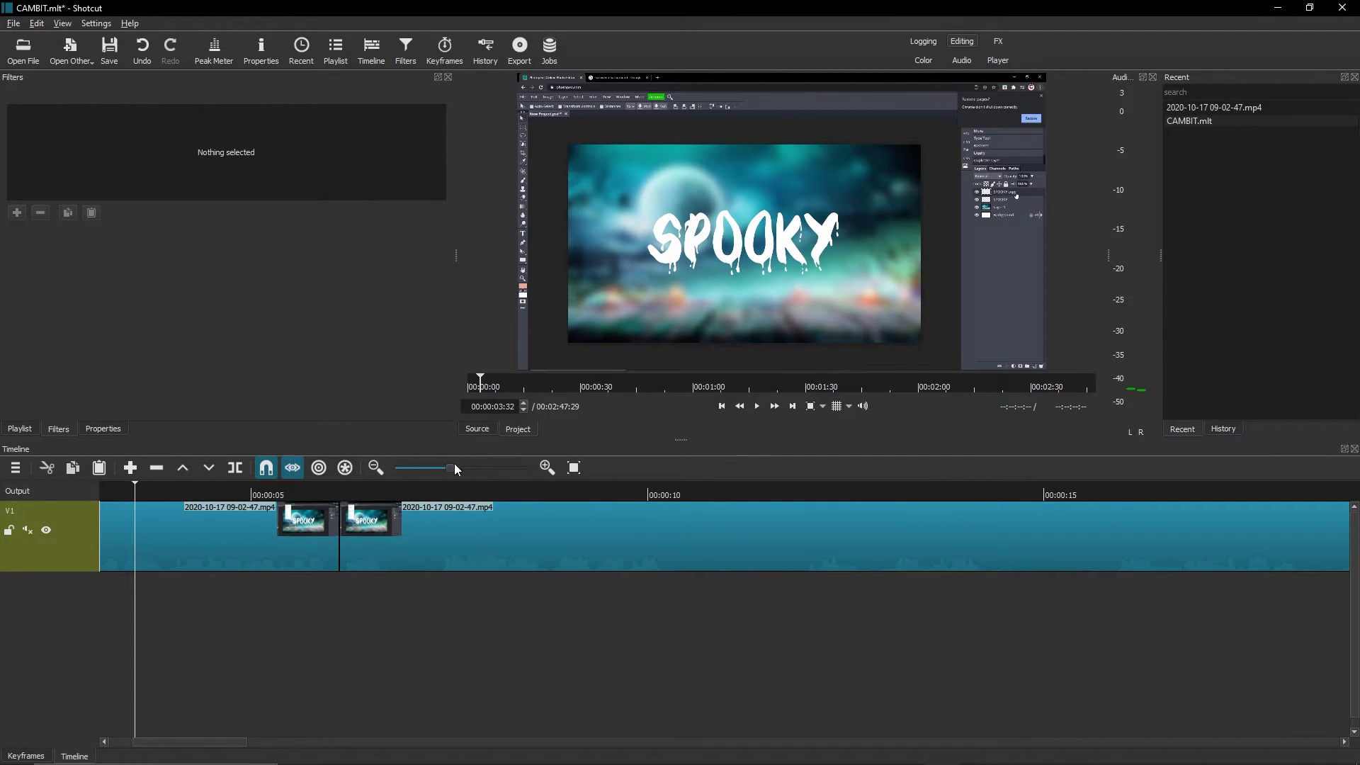
pyautogui.moveTo(455, 465); pyautogui.dragTo(469, 467)
pyautogui.click(436, 468)
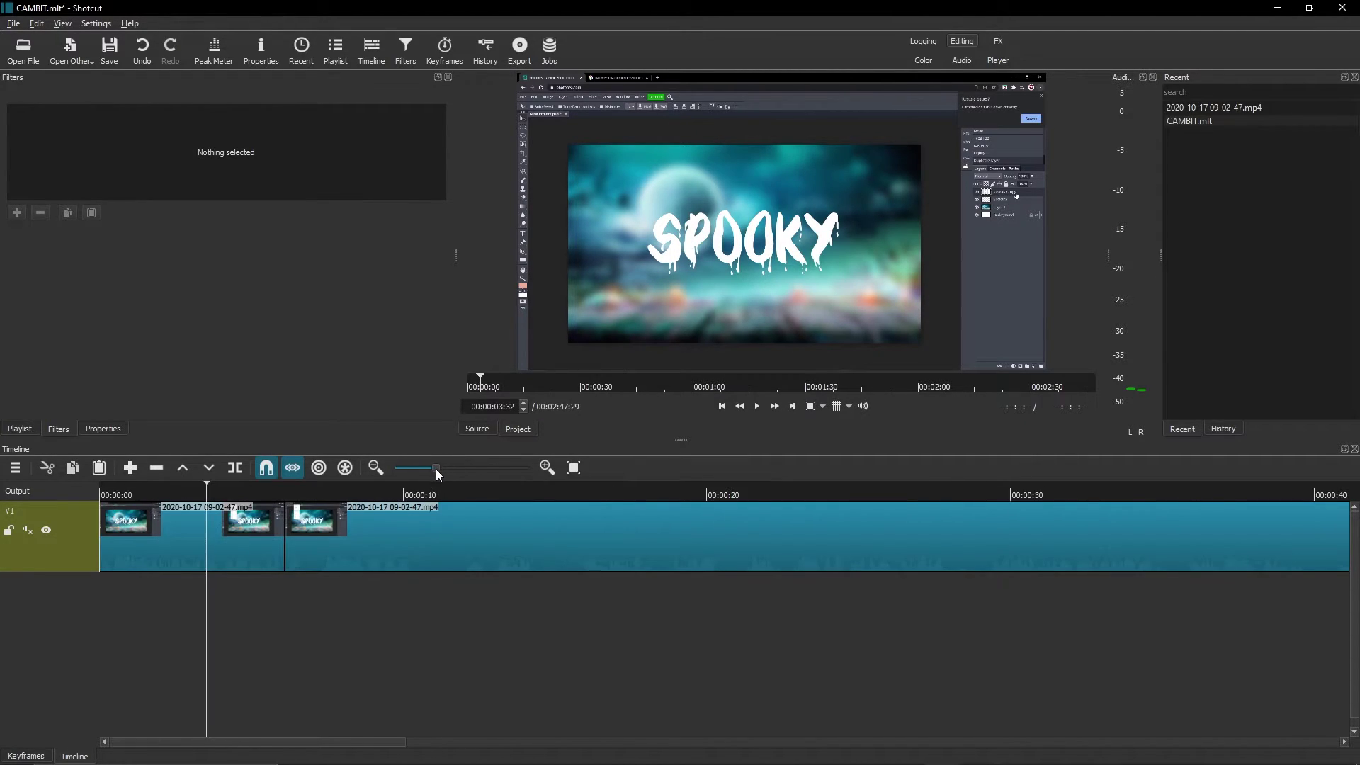
pyautogui.moveTo(284, 487); pyautogui.dragTo(320, 487)
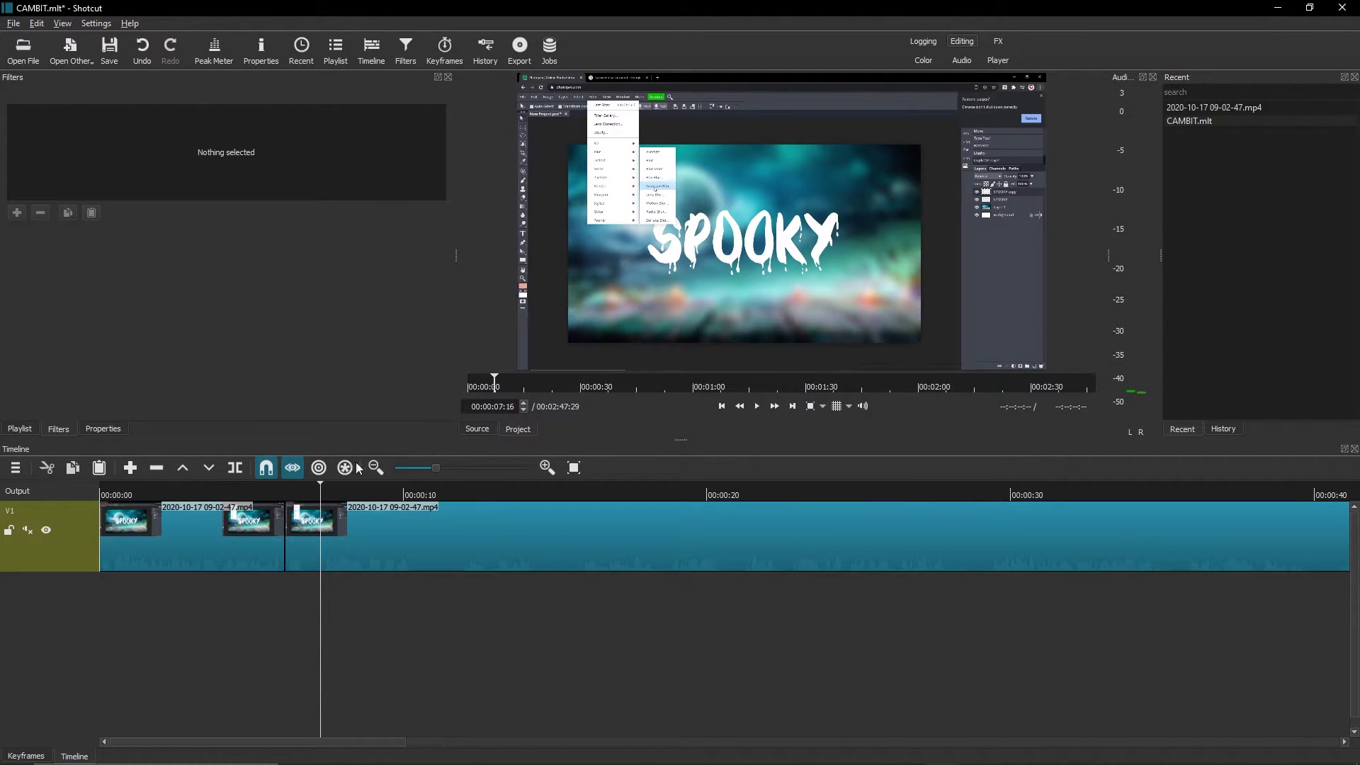
# Play from the edit point, split V1 at 00:00:07:43, and check the new short piece
pyautogui.press('Up')
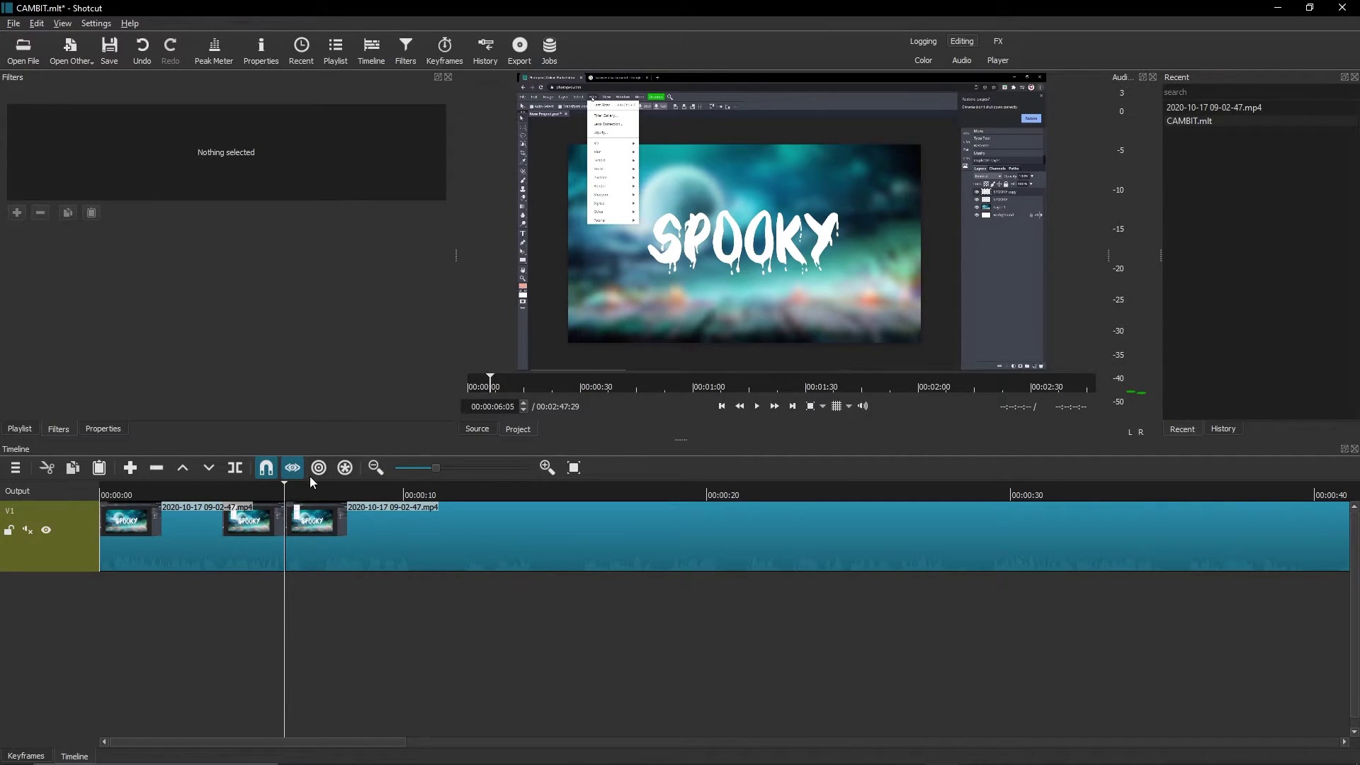
pyautogui.press('space')
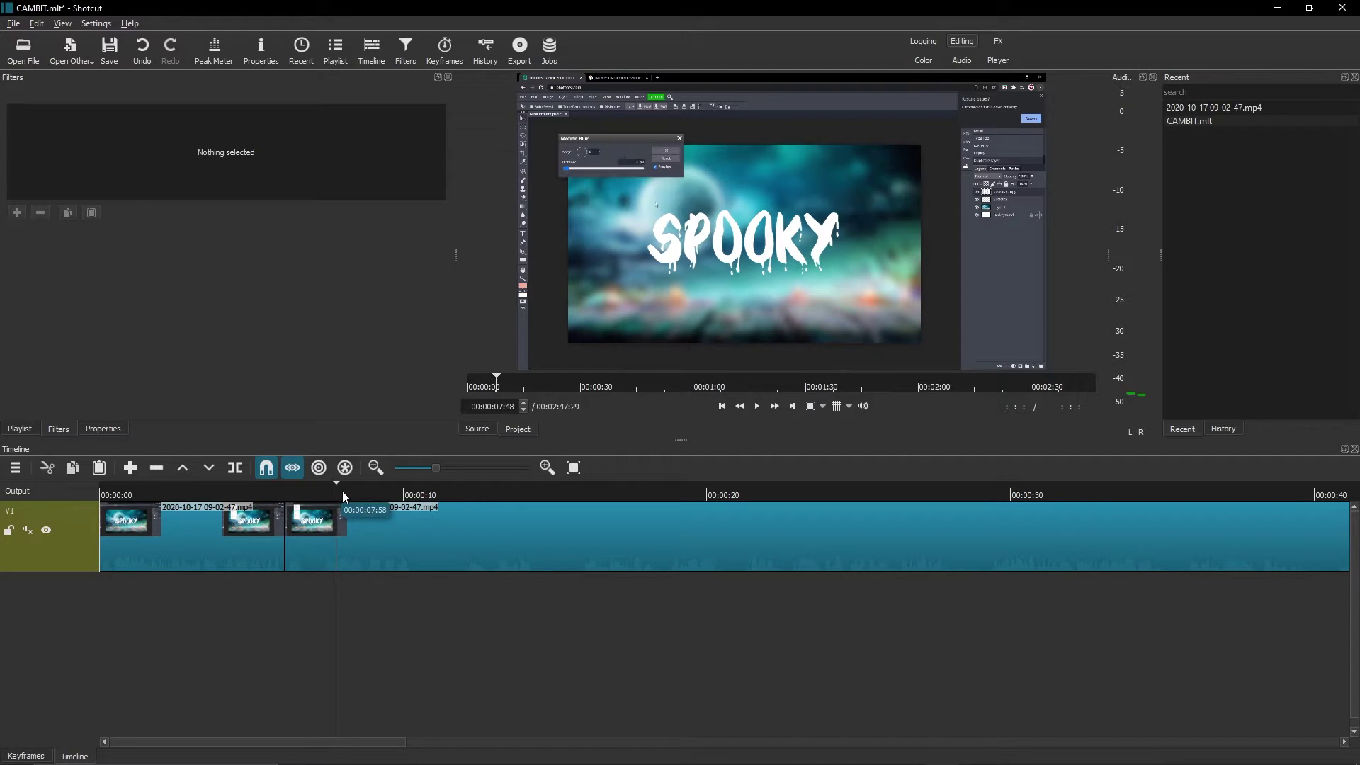
pyautogui.click(334, 492)
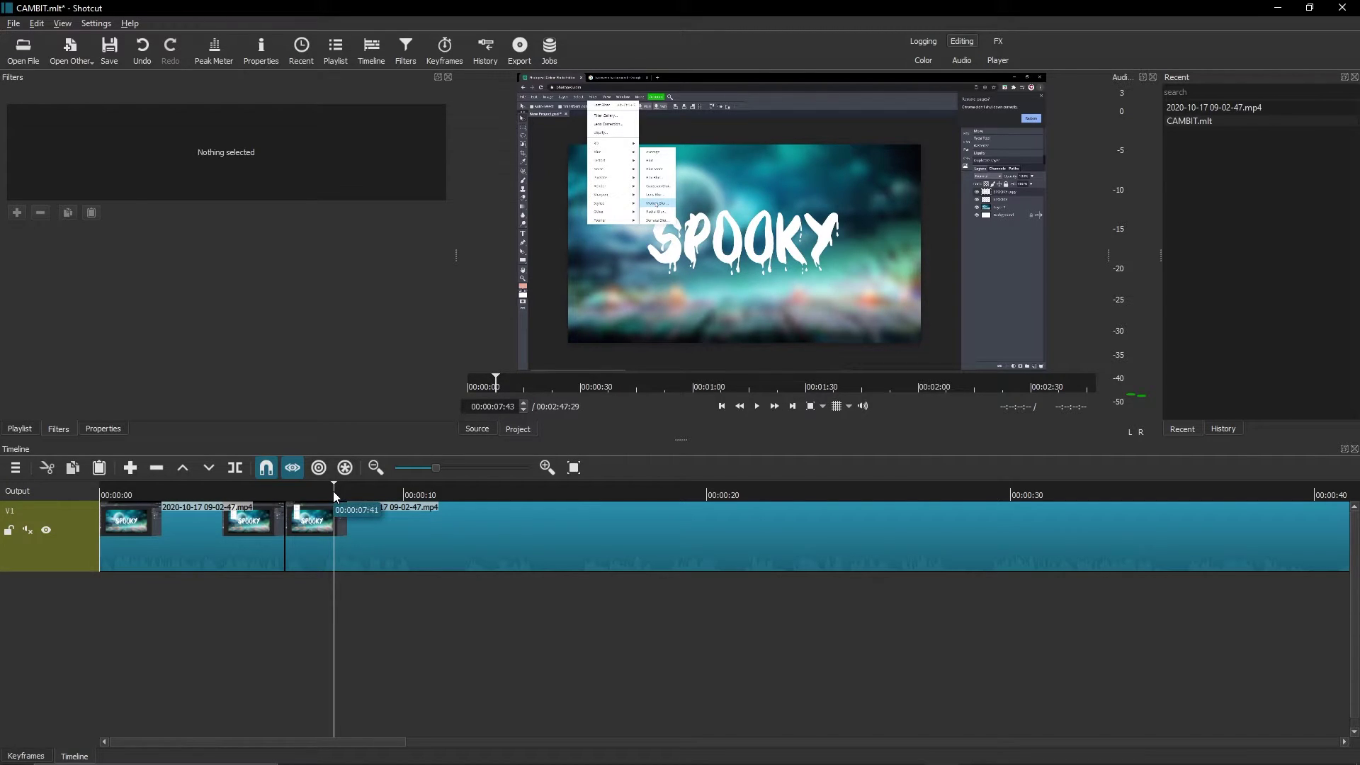
pyautogui.click(228, 470)
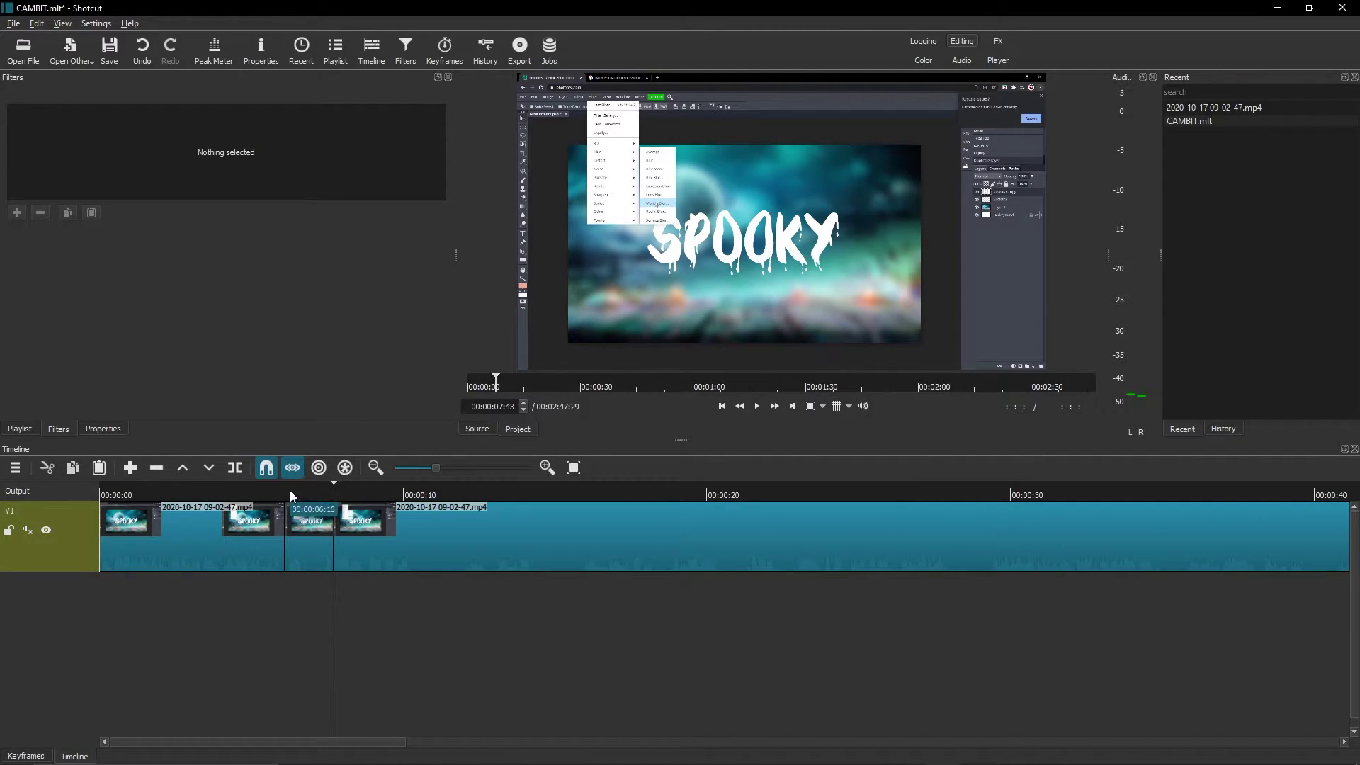
pyautogui.click(338, 486)
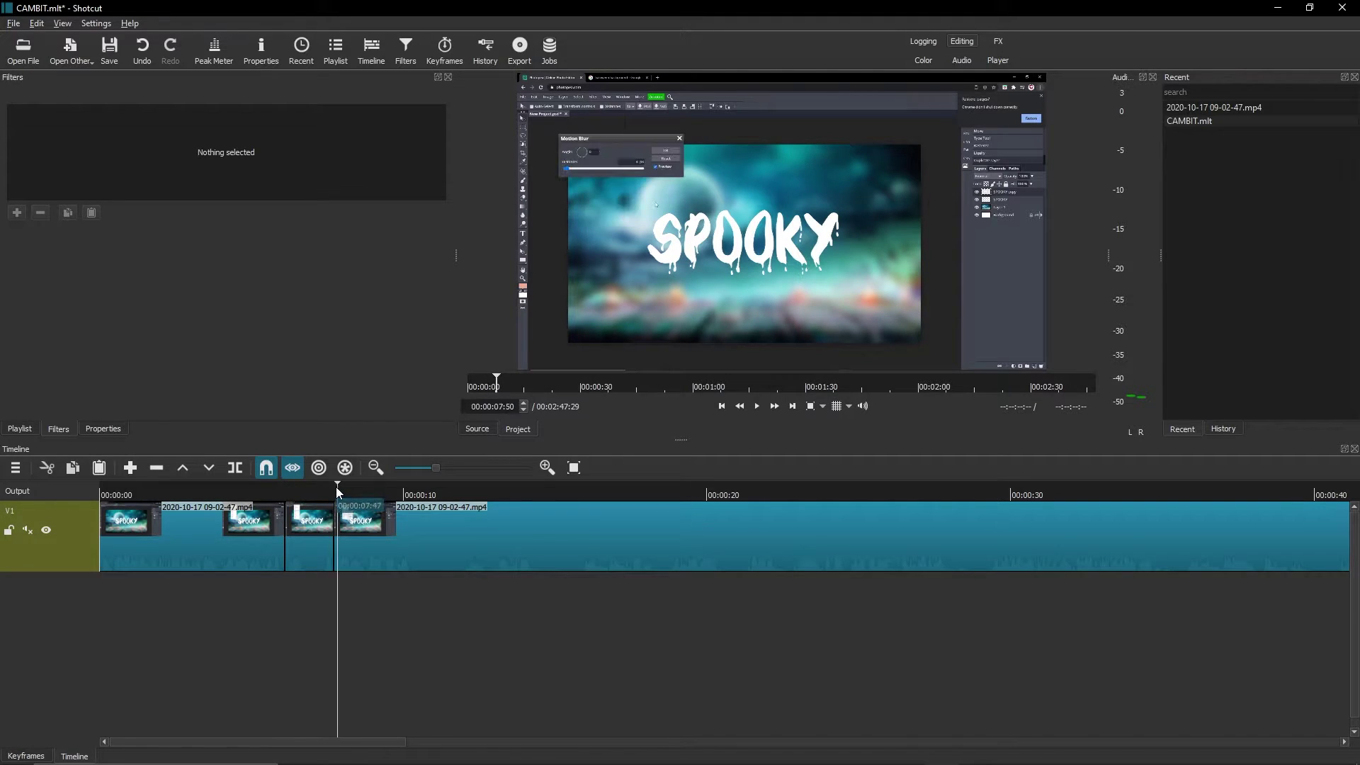
pyautogui.click(285, 490)
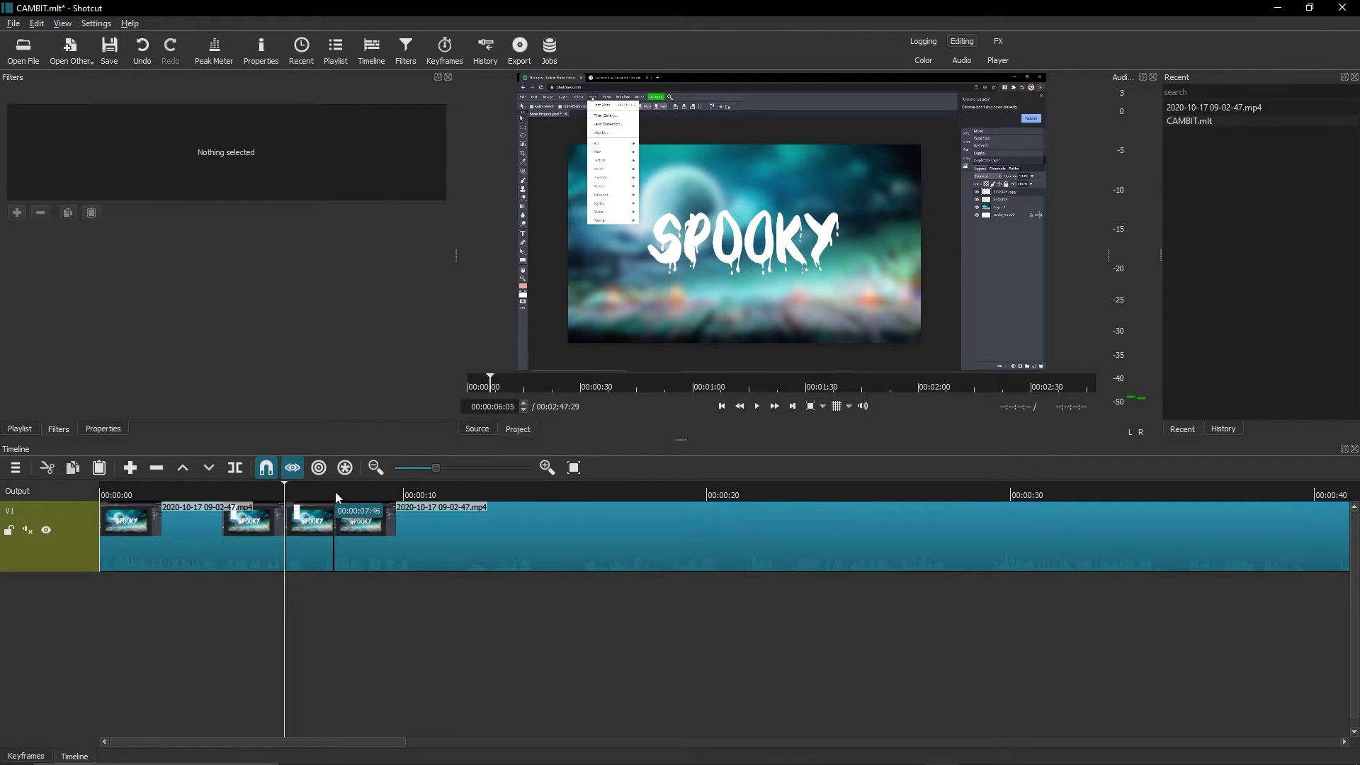
pyautogui.click(335, 491)
pyautogui.click(305, 491)
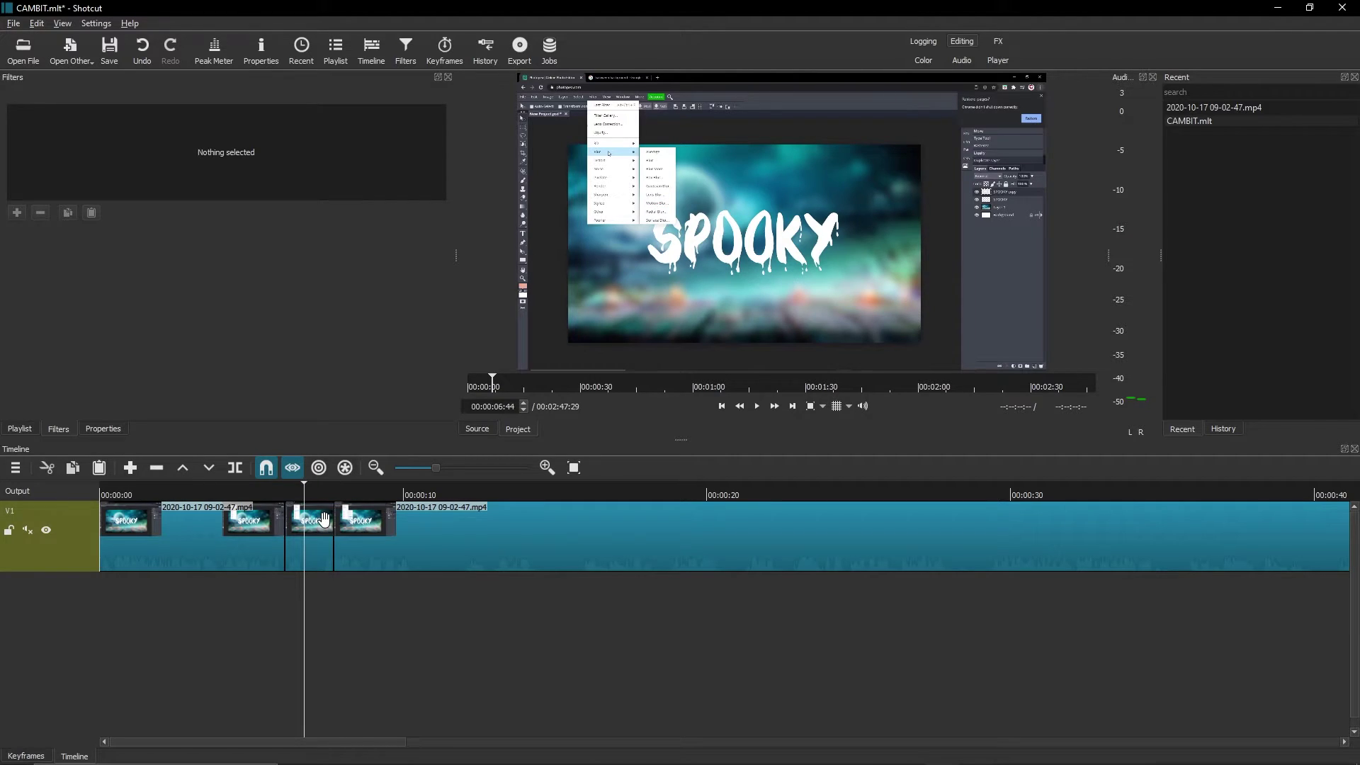
# Select the short piece and remove its two existing Size, Position & Rotate filters
pyautogui.click(324, 519)
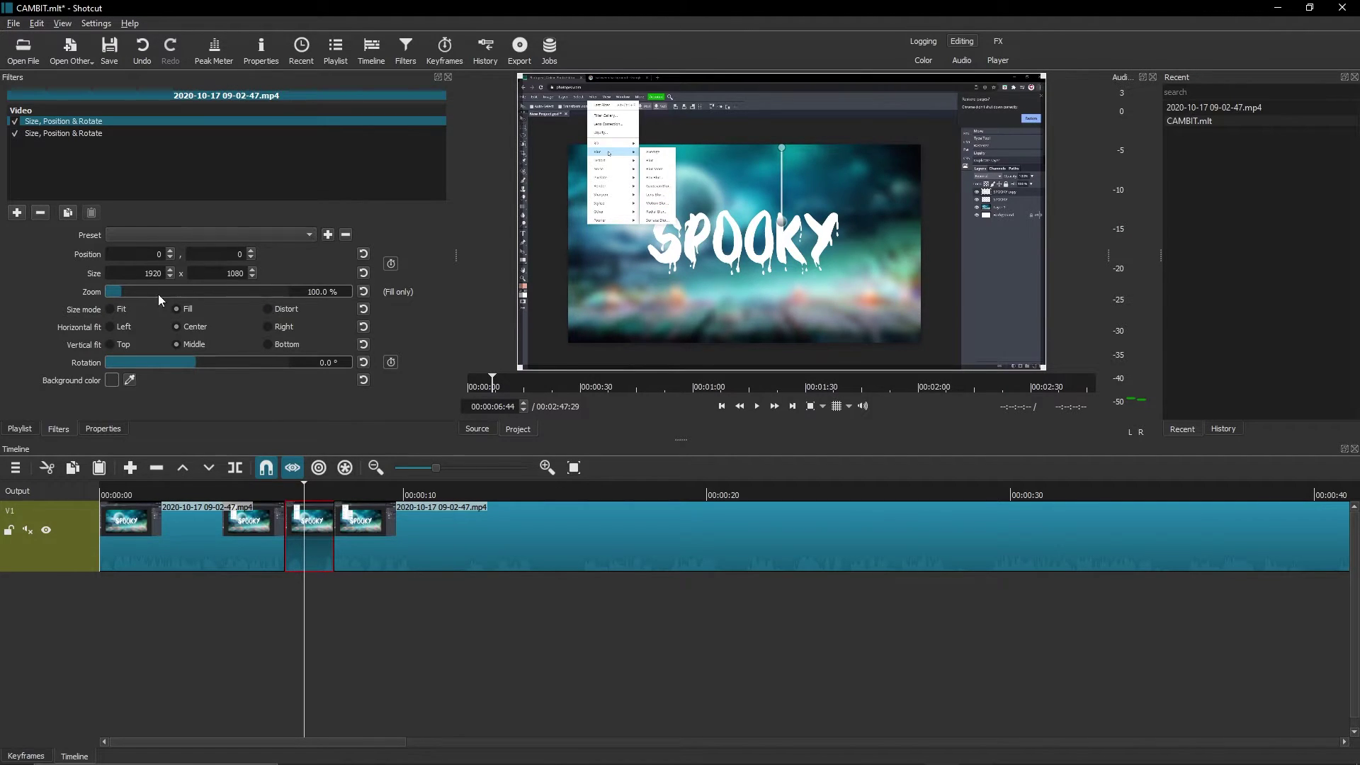
pyautogui.click(41, 212)
pyautogui.click(40, 212)
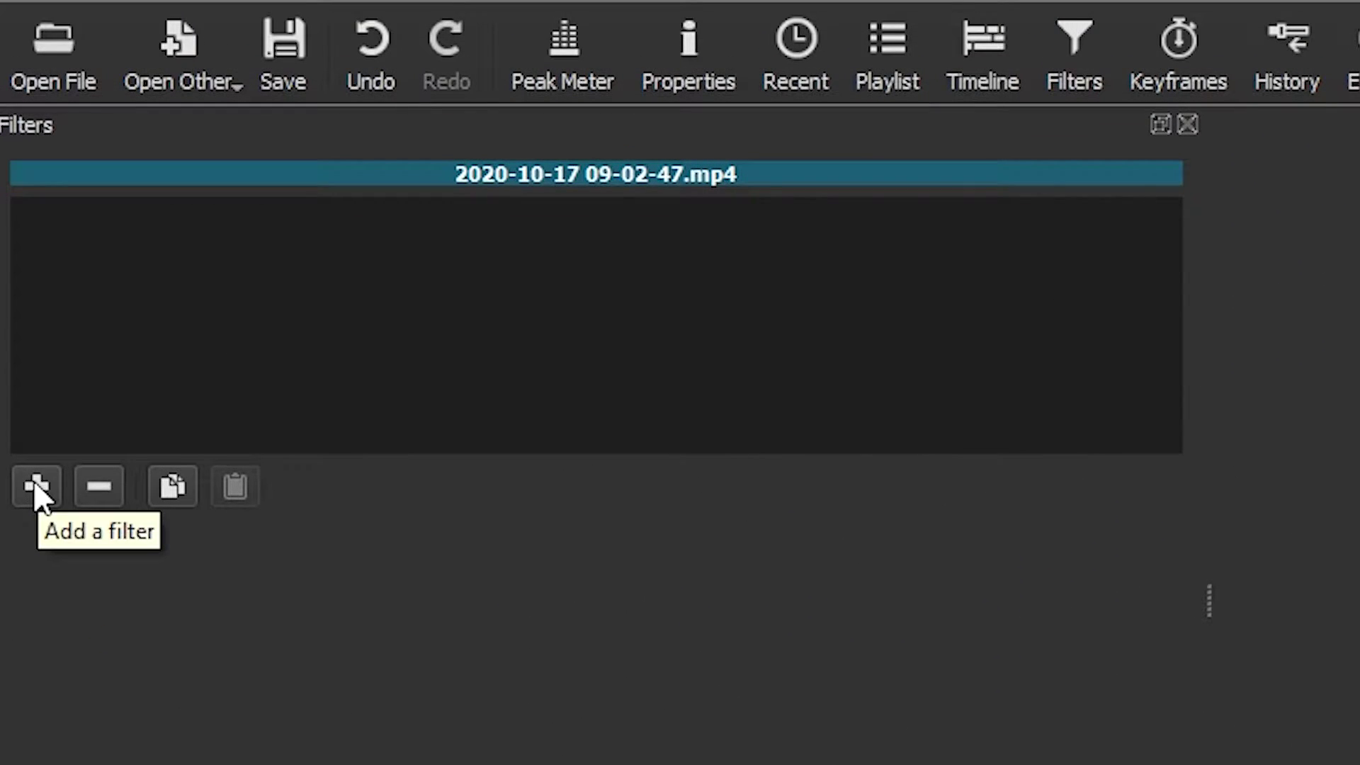
# Add a fresh Size, Position & Rotate filter from the Favorite filter list
pyautogui.click(36, 486)
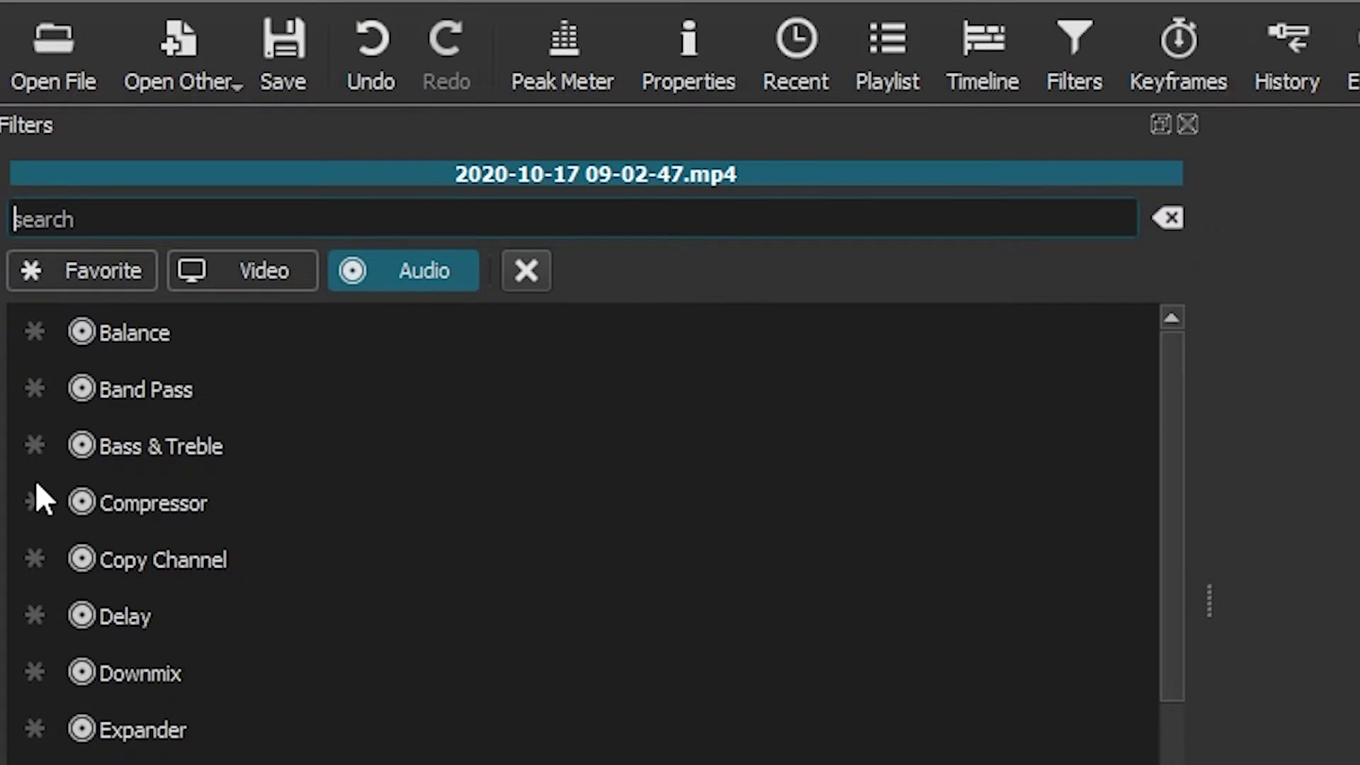
pyautogui.click(112, 265)
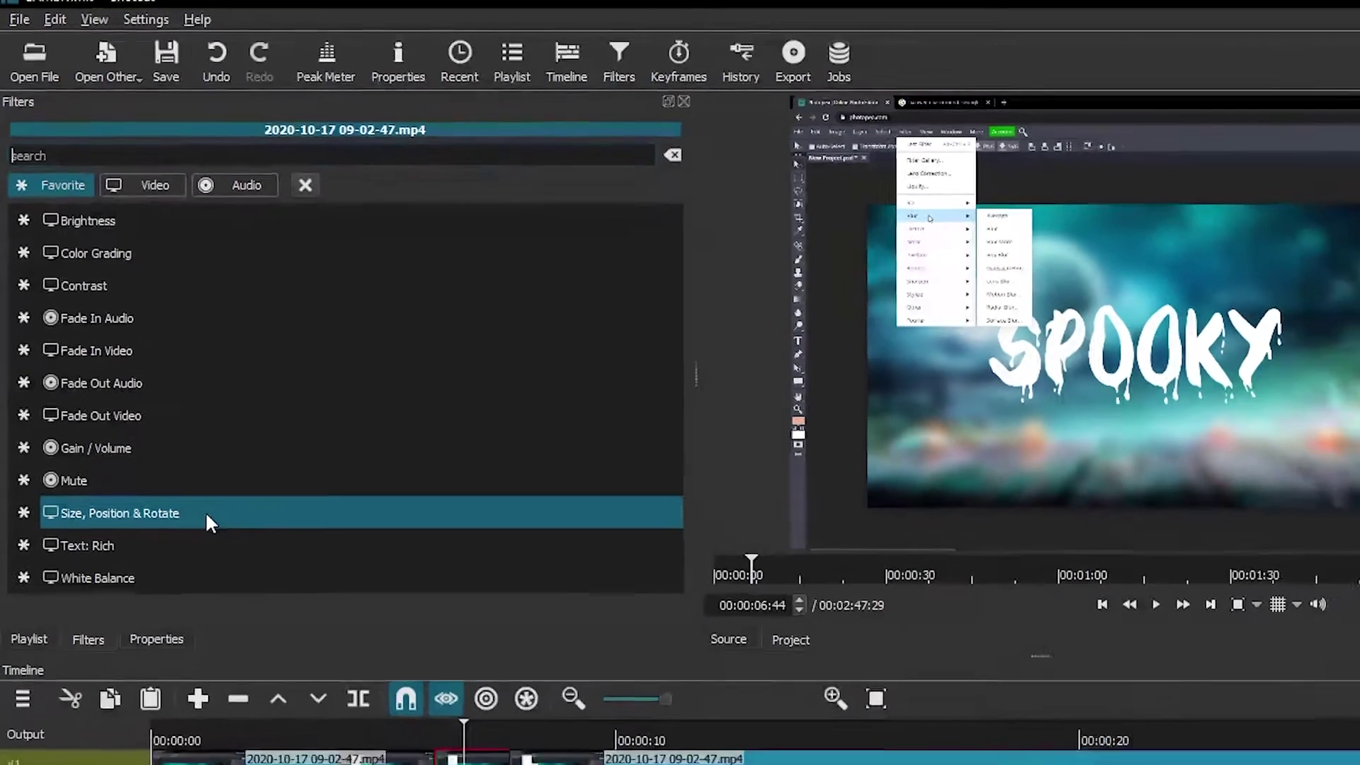
pyautogui.click(284, 698)
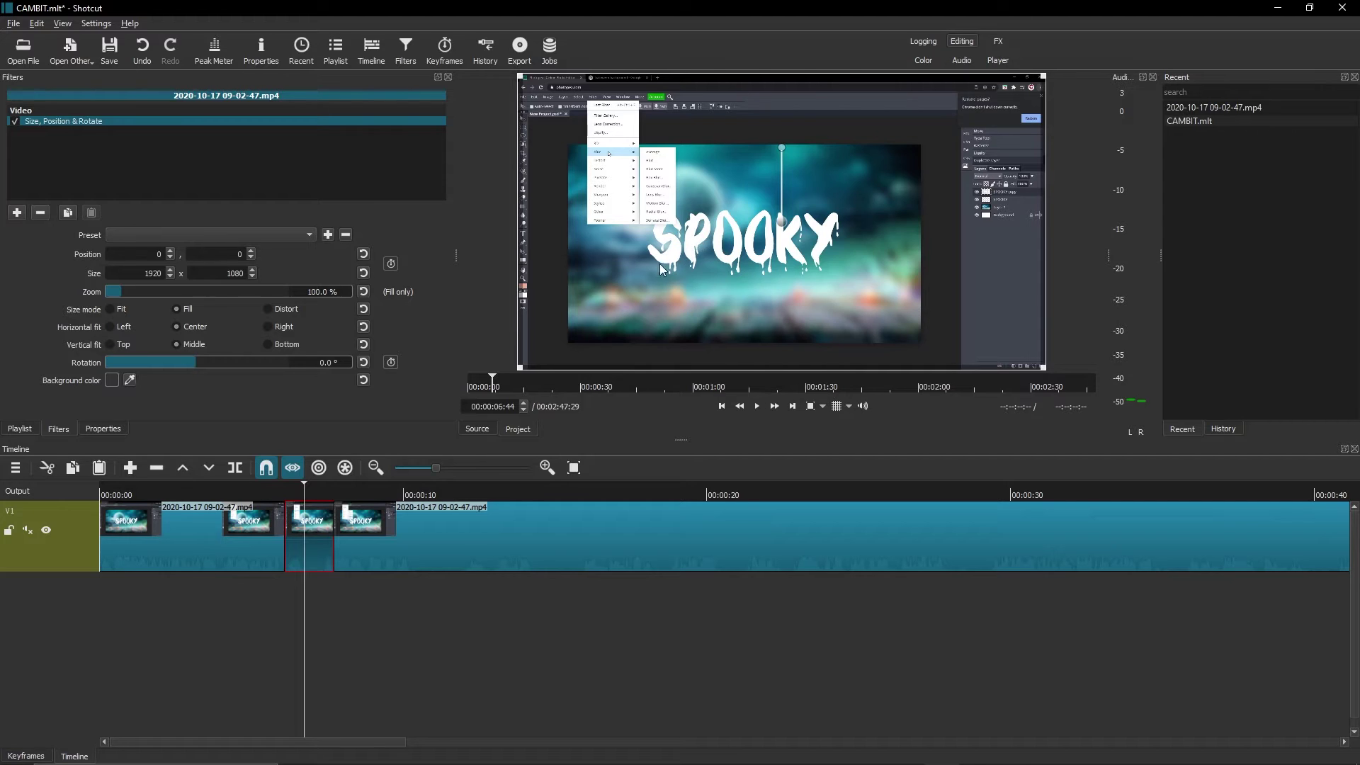
# Zoom the picture to 203.1% at position -66,-121, framing the Blur menu
pyautogui.moveTo(657, 265); pyautogui.dragTo(891, 161)
pyautogui.moveTo(630, 306); pyautogui.dragTo(513, 356)
pyautogui.moveTo(813, 211); pyautogui.dragTo(1017, 130)
pyautogui.moveTo(705, 299); pyautogui.dragTo(495, 363)
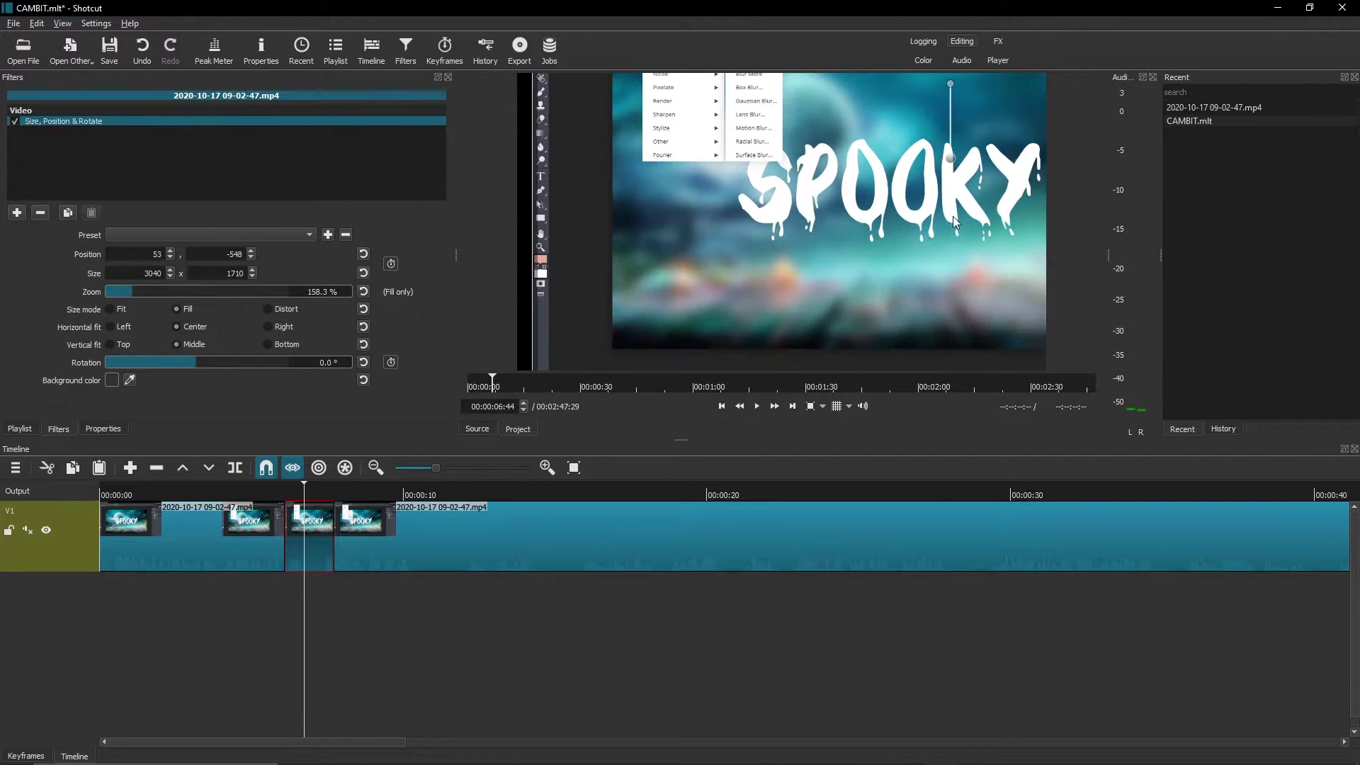
pyautogui.moveTo(957, 170); pyautogui.dragTo(1068, 390)
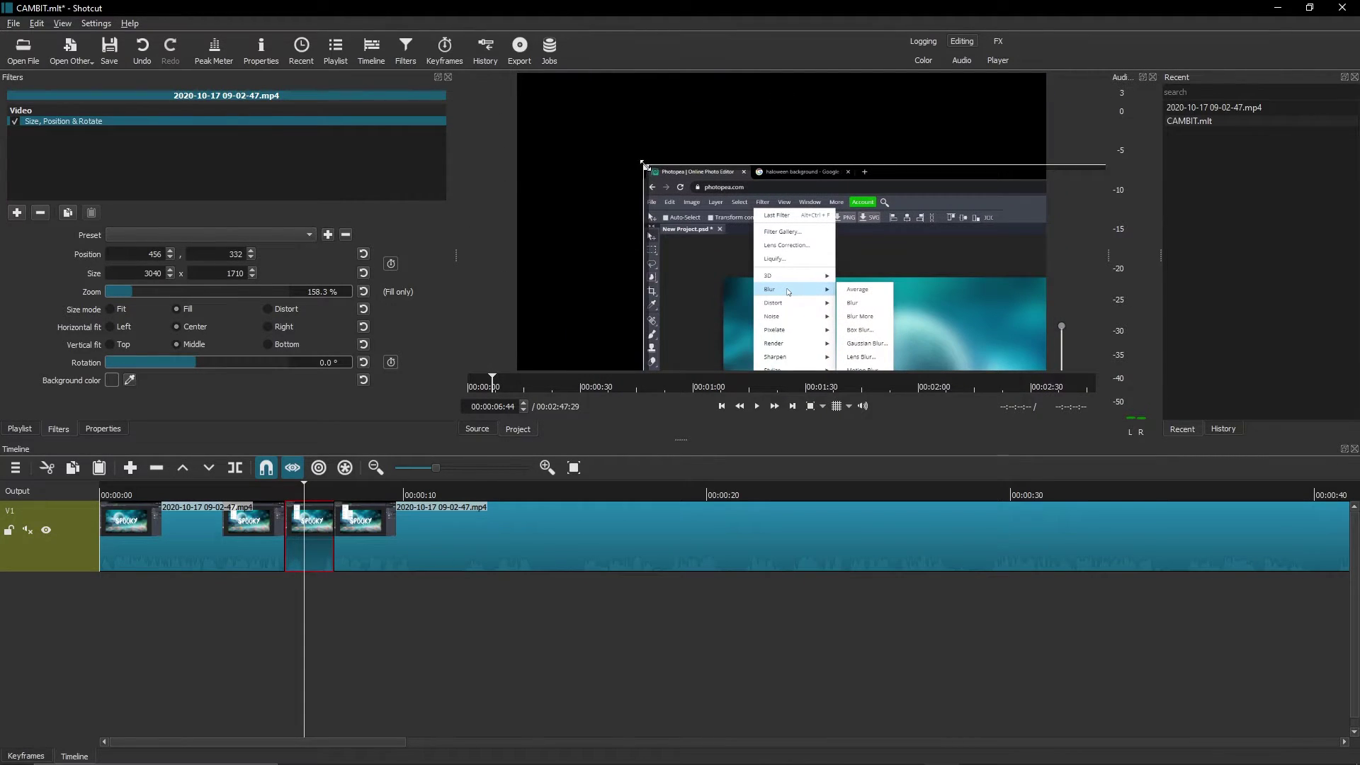
pyautogui.moveTo(644, 165); pyautogui.dragTo(406, 32)
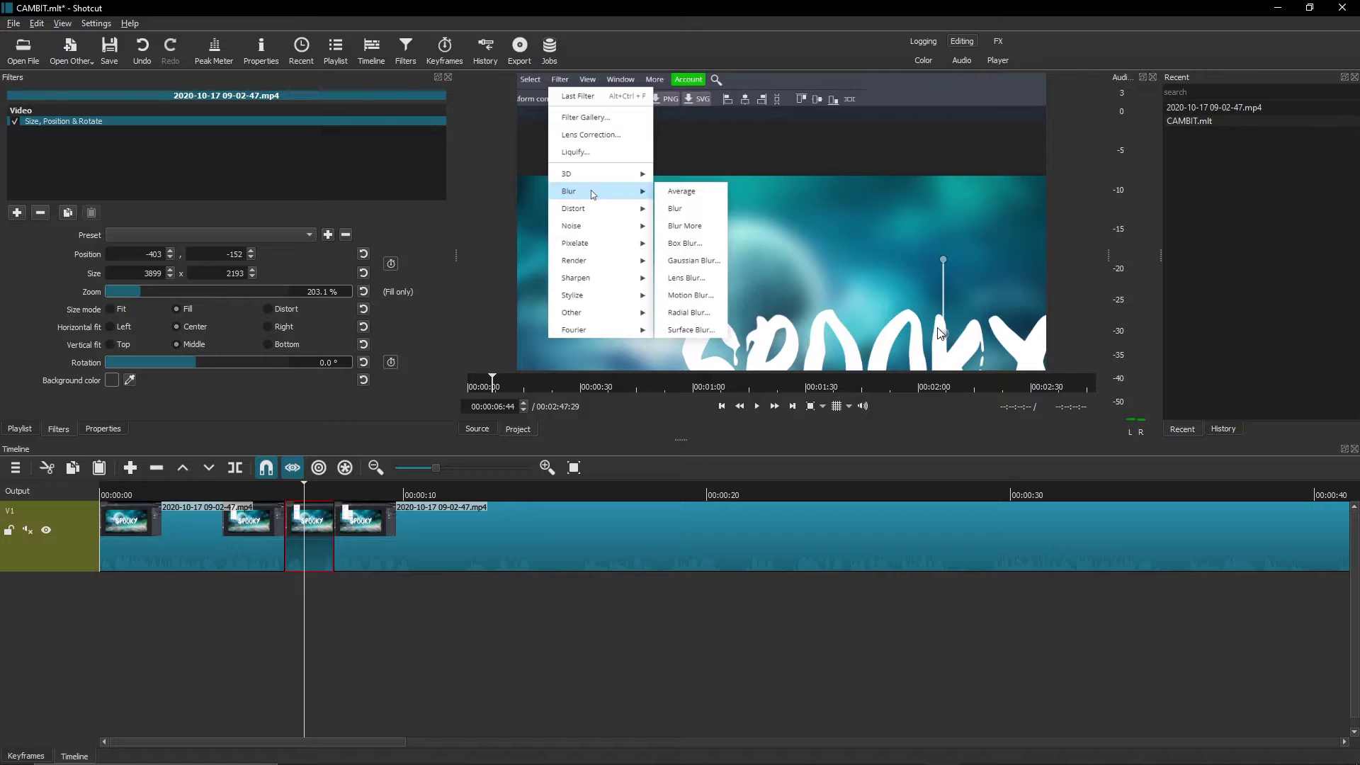
pyautogui.moveTo(941, 333); pyautogui.dragTo(1033, 341)
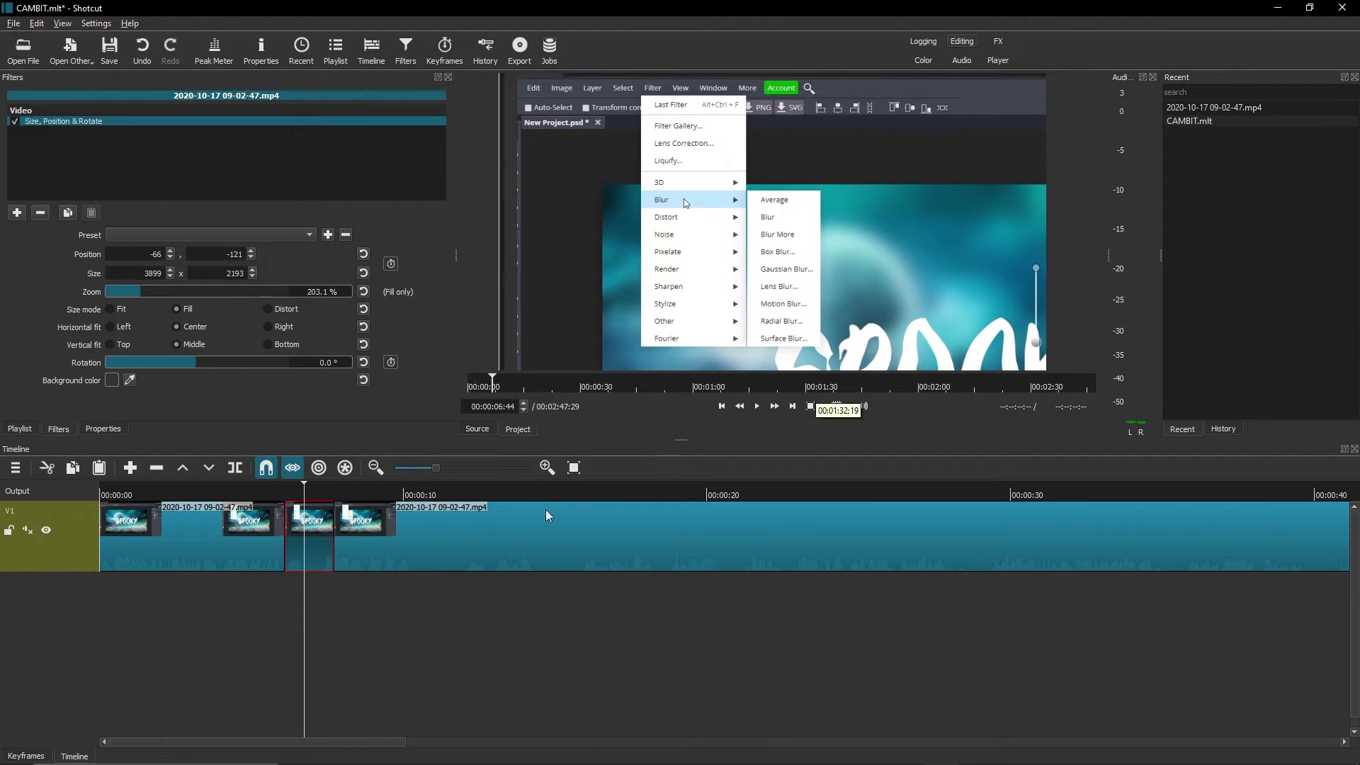
# Play the zoomed section from about six seconds to review it
pyautogui.moveTo(277, 494); pyautogui.dragTo(392, 619)
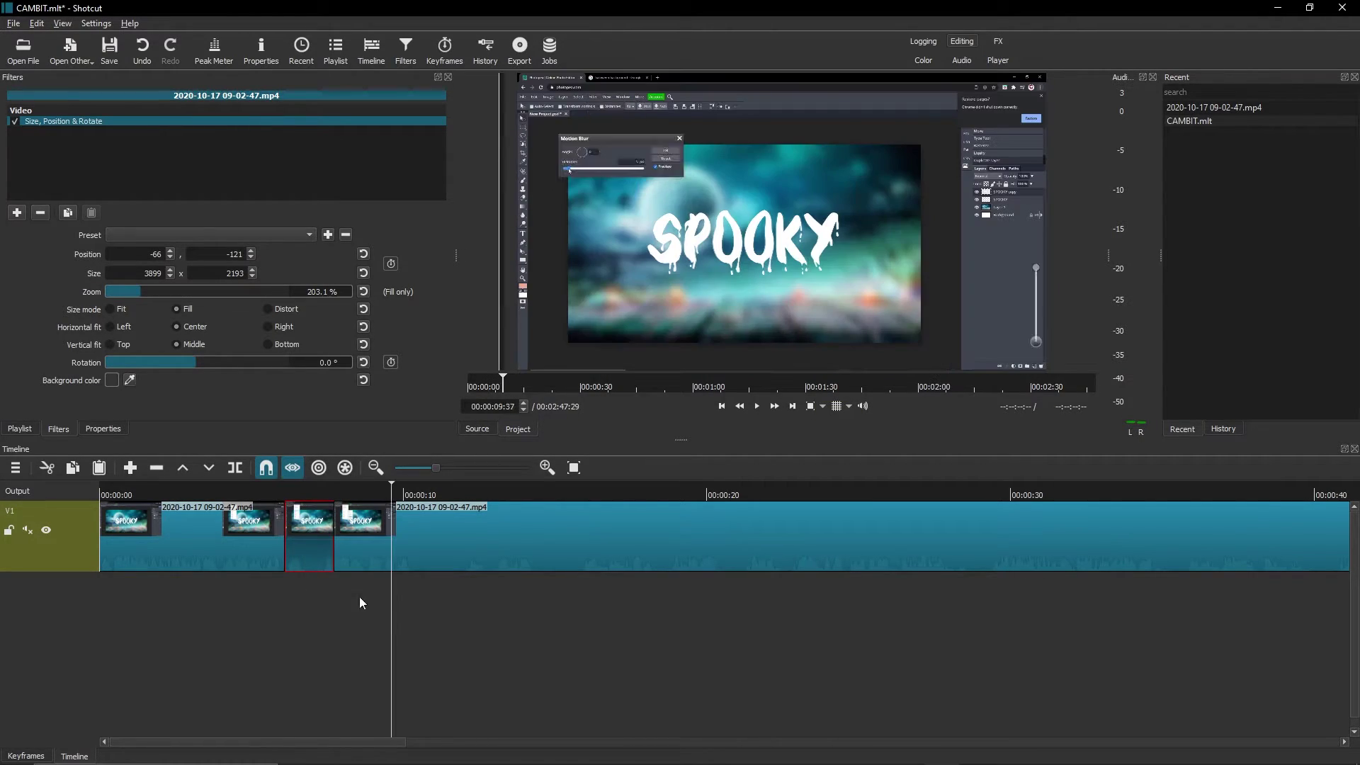
pyautogui.click(276, 492)
pyautogui.press('space')
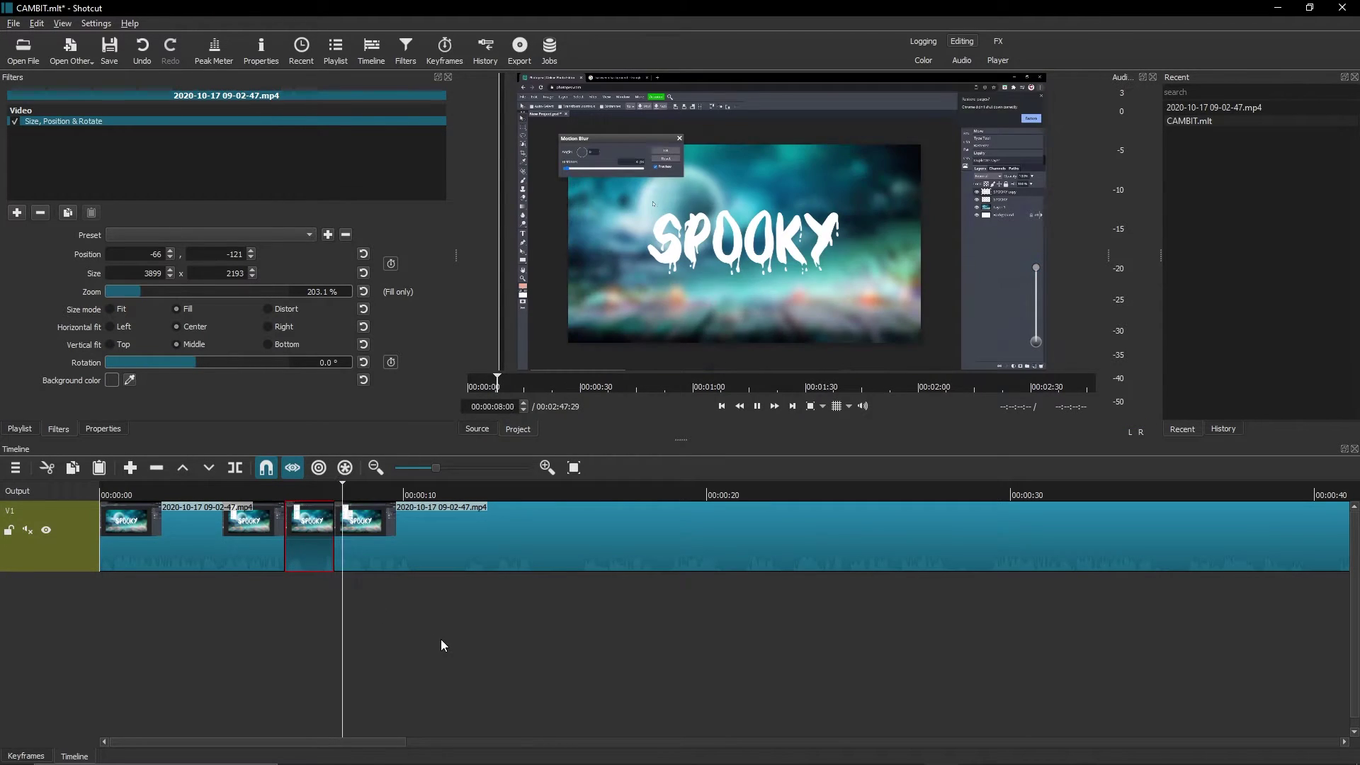
pyautogui.click(339, 492)
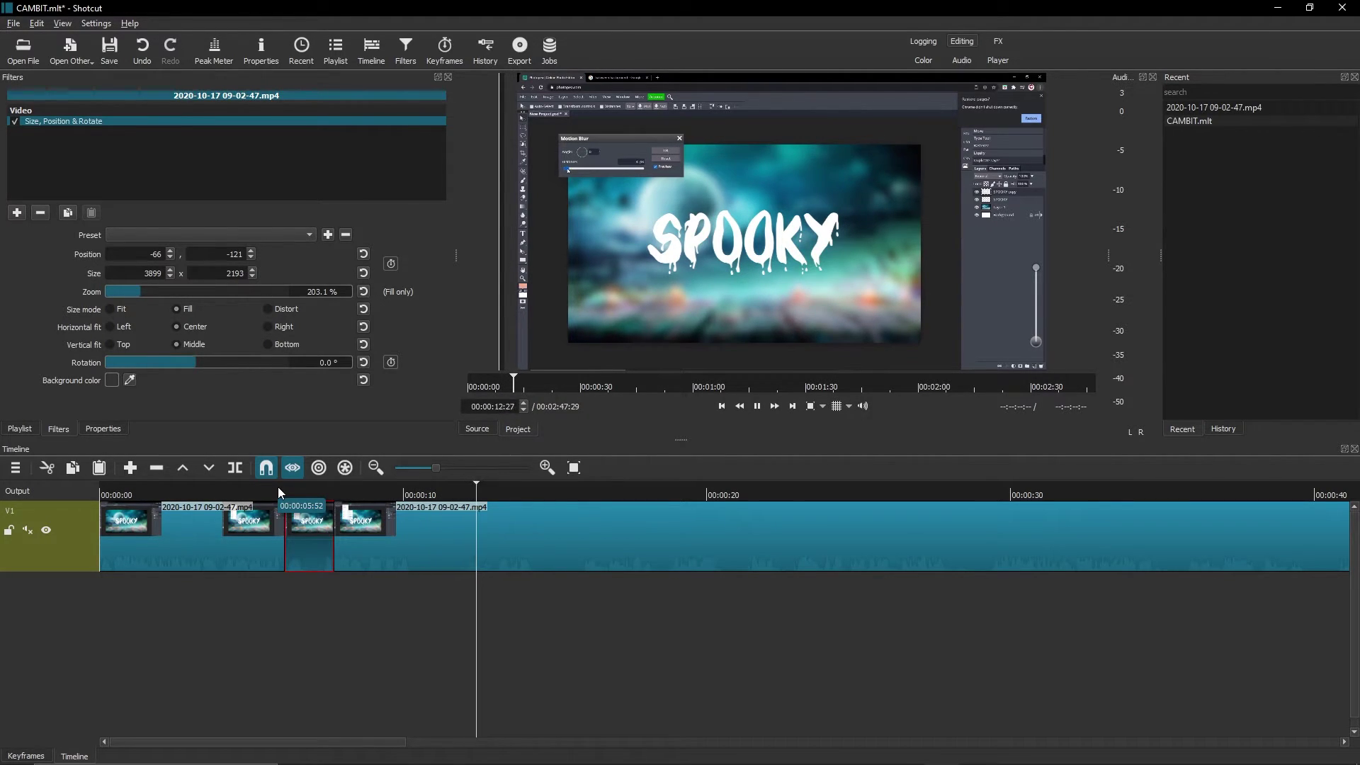
pyautogui.press('space')
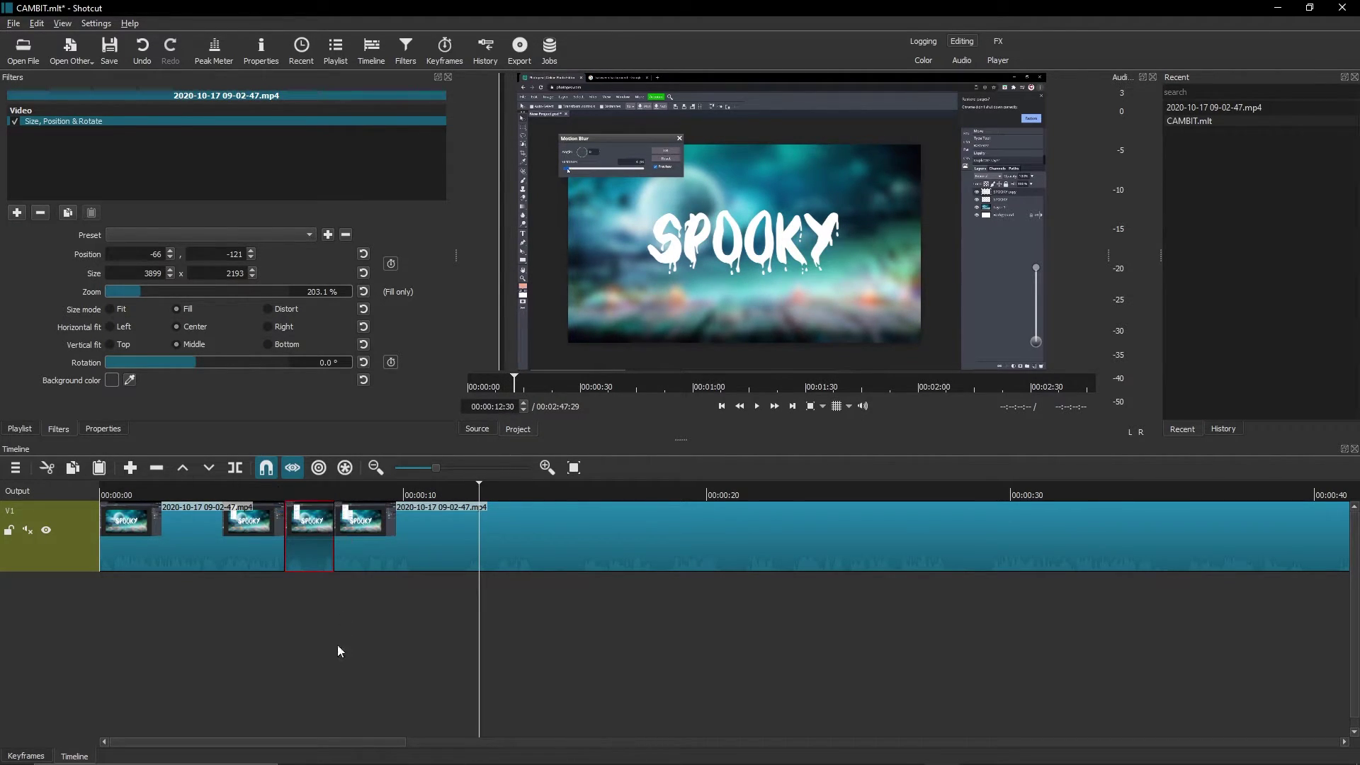
# Add a Blur: Gaussian filter to the zoomed short clip, raising Amount to about 57.8
pyautogui.click(306, 494)
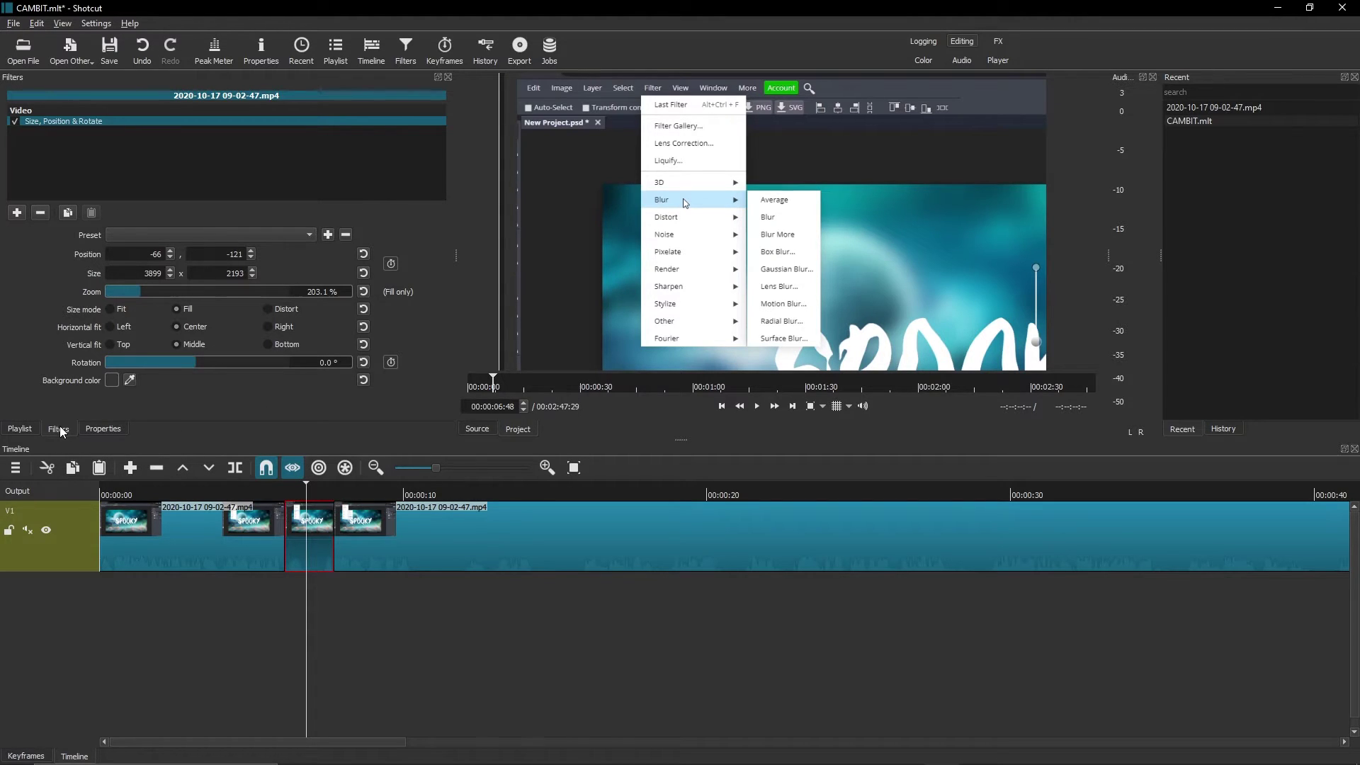
pyautogui.click(18, 214)
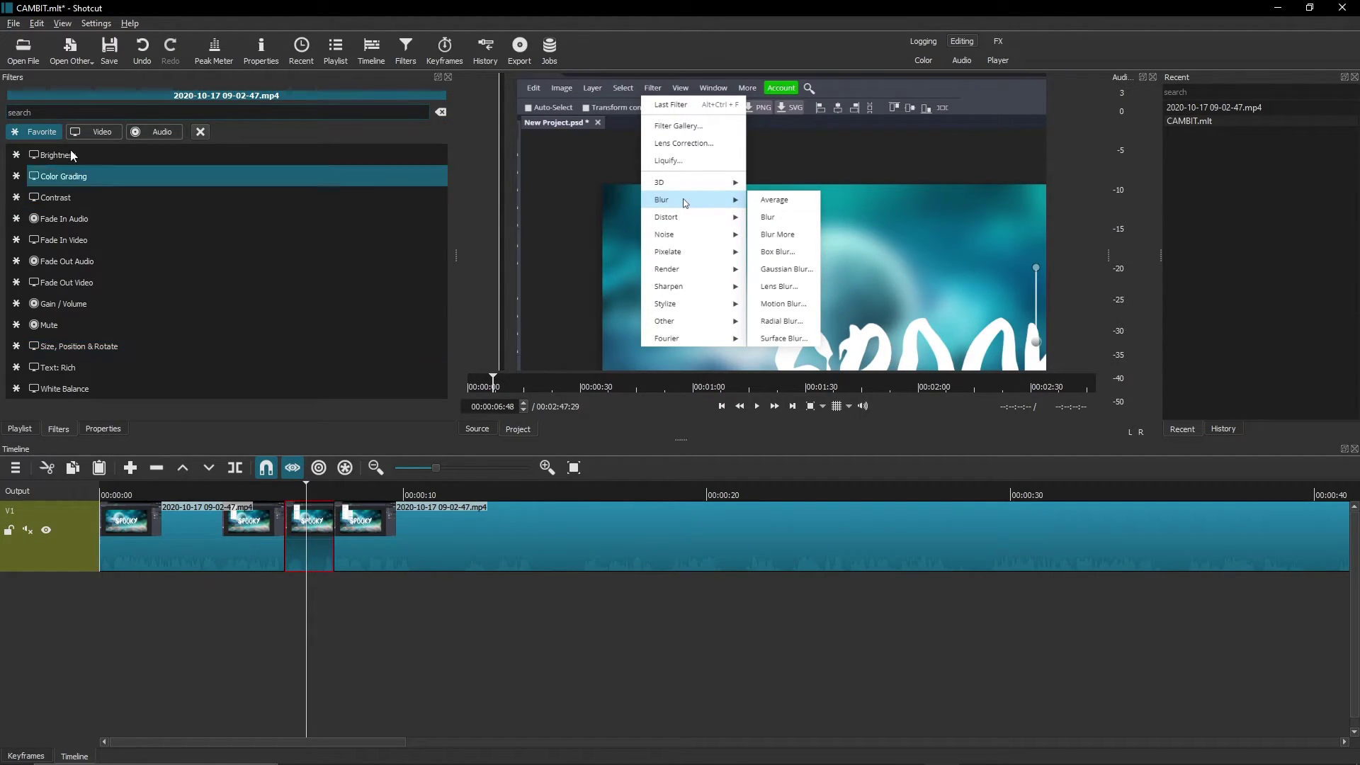
pyautogui.write('blur')
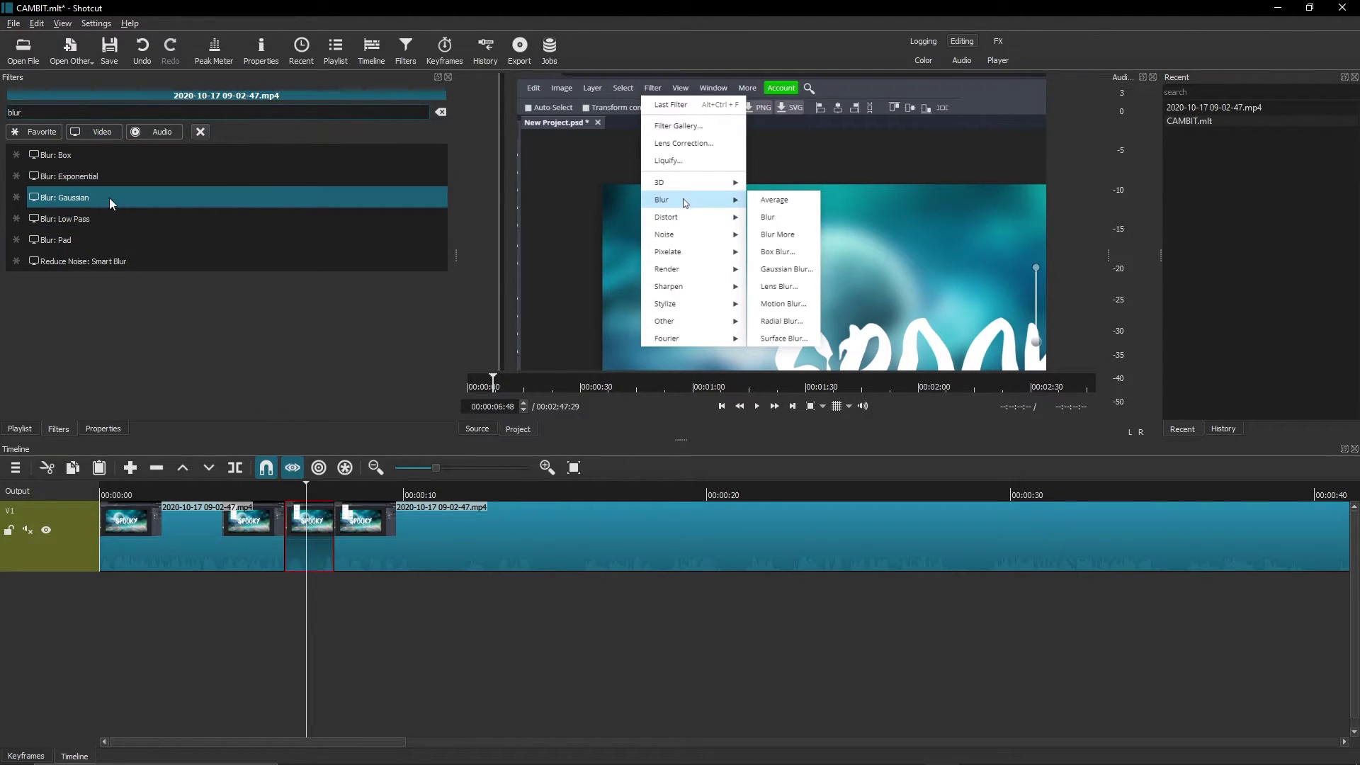
pyautogui.click(91, 201)
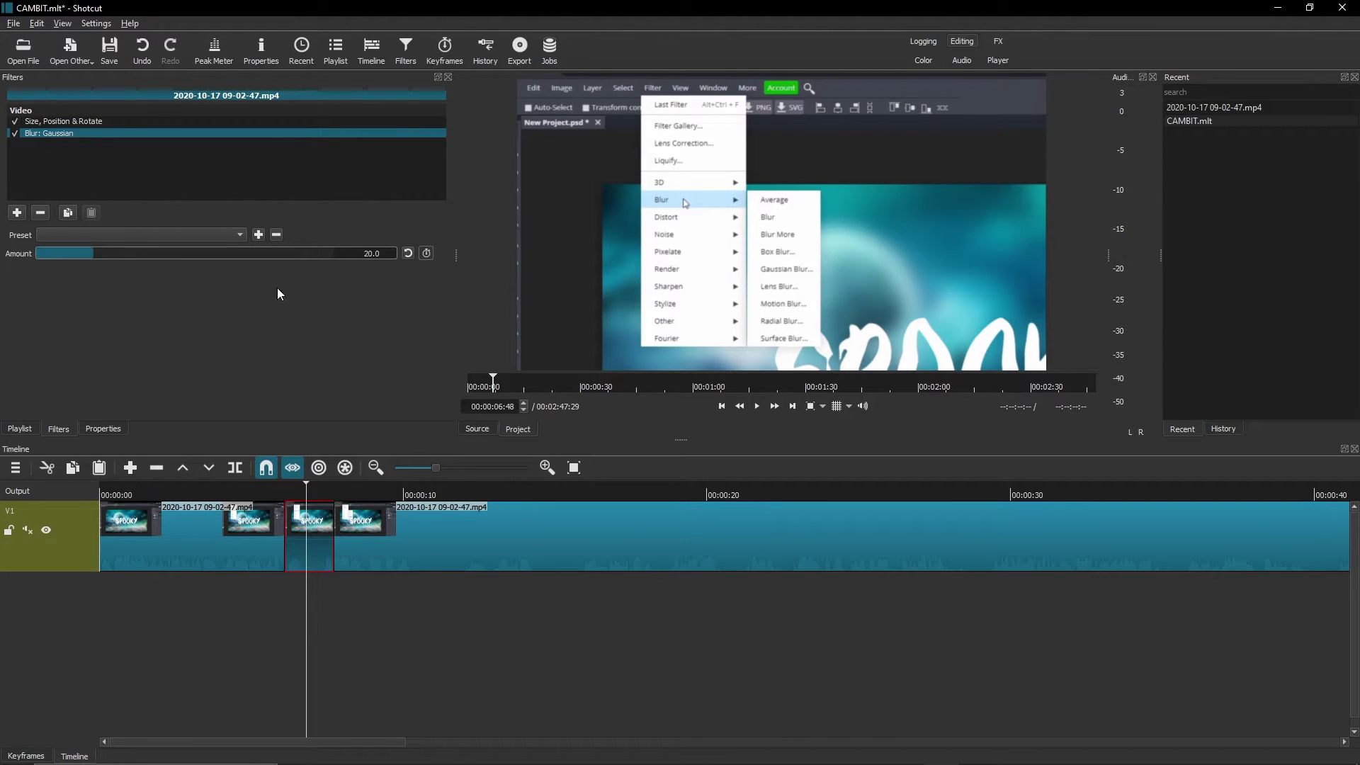
pyautogui.moveTo(138, 252); pyautogui.dragTo(219, 253)
# Play from just before the blurred close-up to review the blur
pyautogui.click(282, 487)
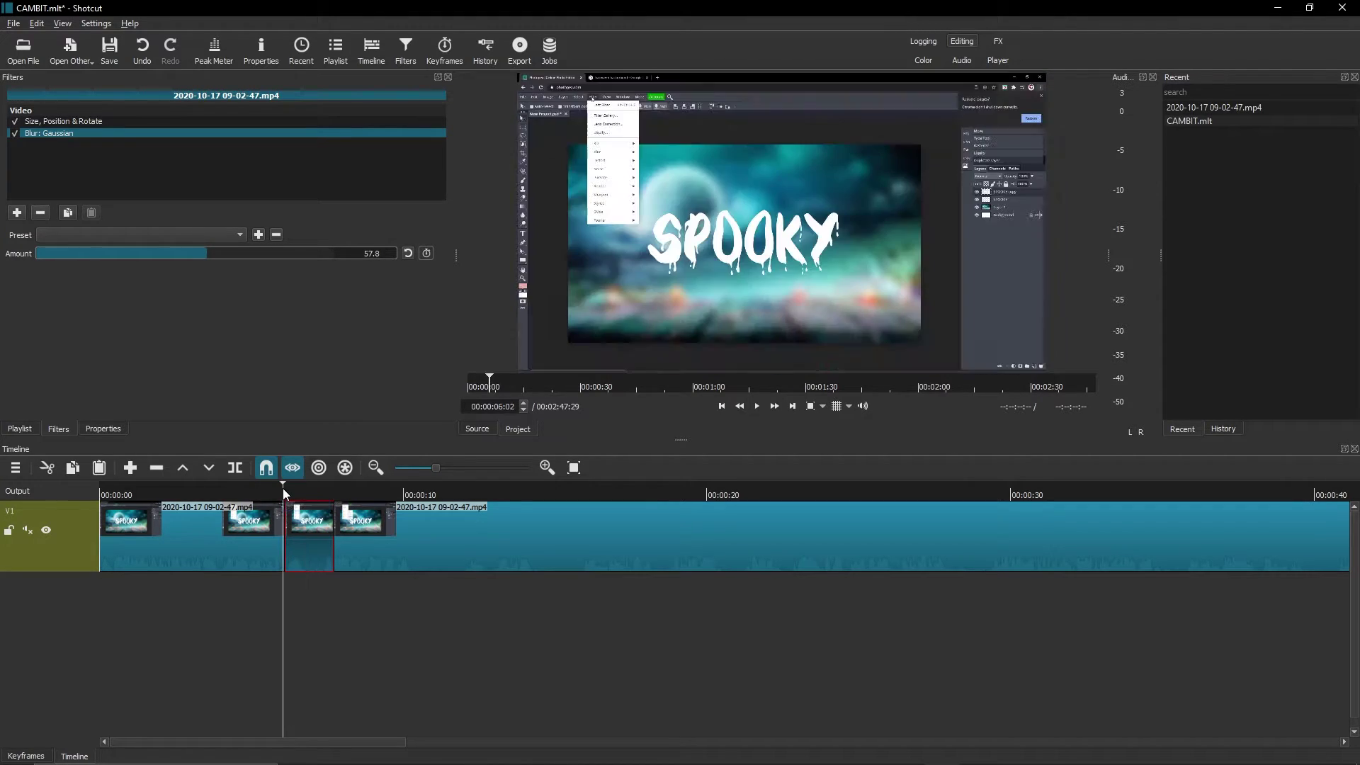
pyautogui.press('space')
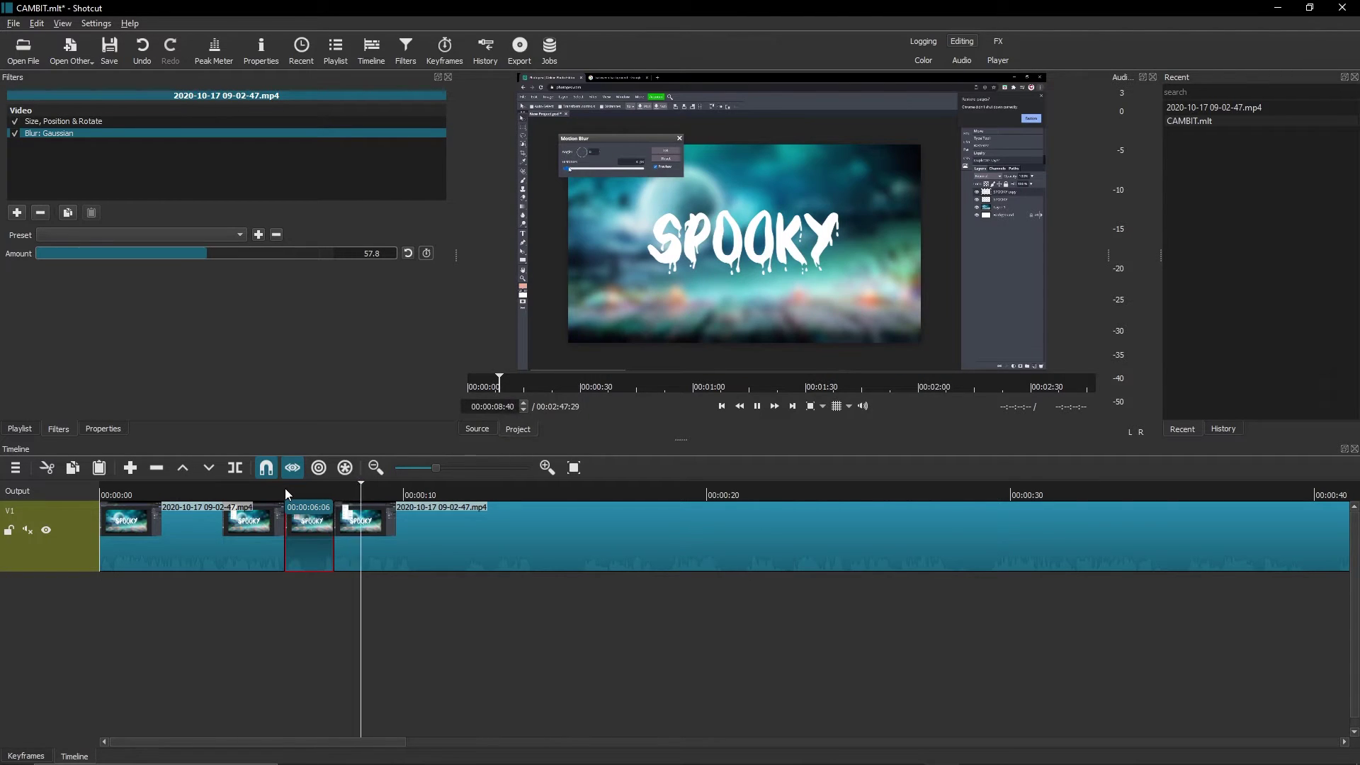
pyautogui.press('space')
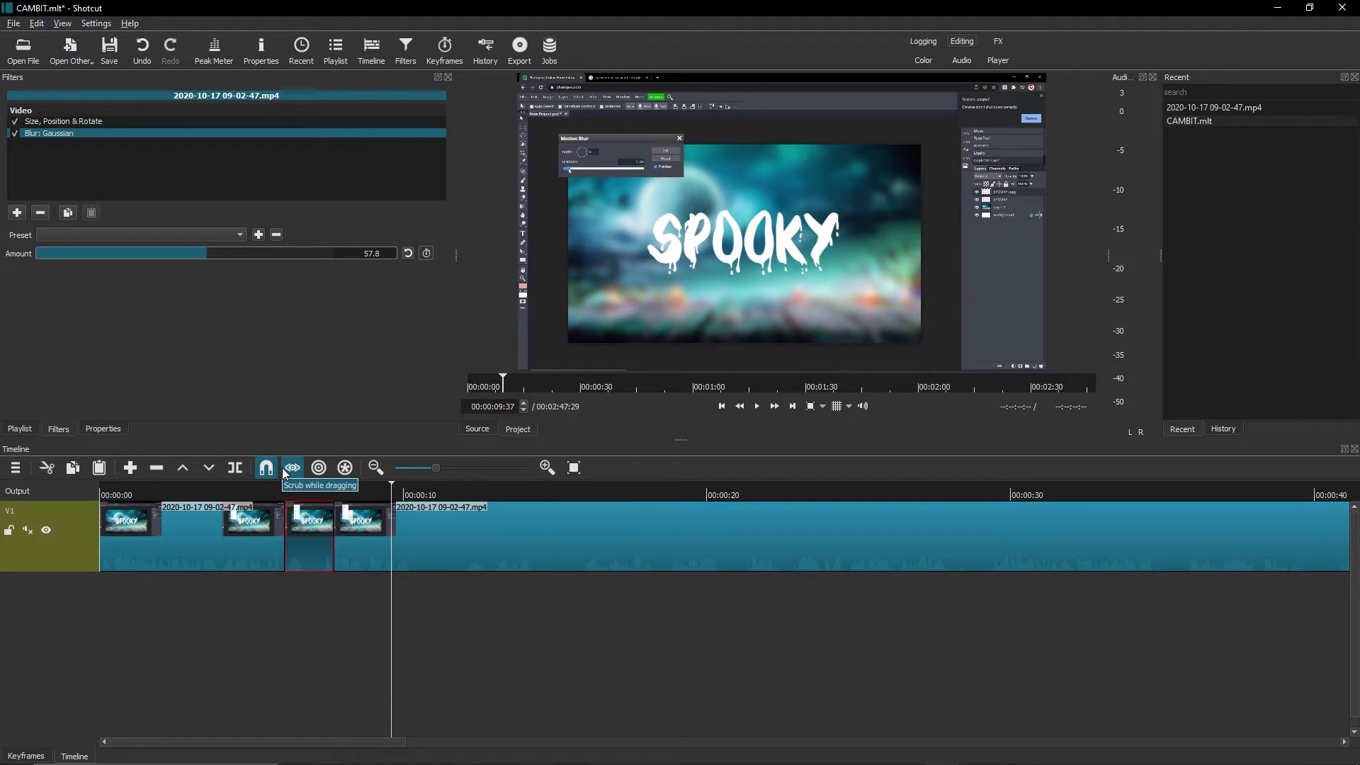
# Enable scrubbing, unmute the V1 track's audio, and replay from around four to five seconds
pyautogui.click(285, 471)
pyautogui.click(27, 530)
pyautogui.moveTo(384, 495); pyautogui.dragTo(346, 491)
pyautogui.press('space')
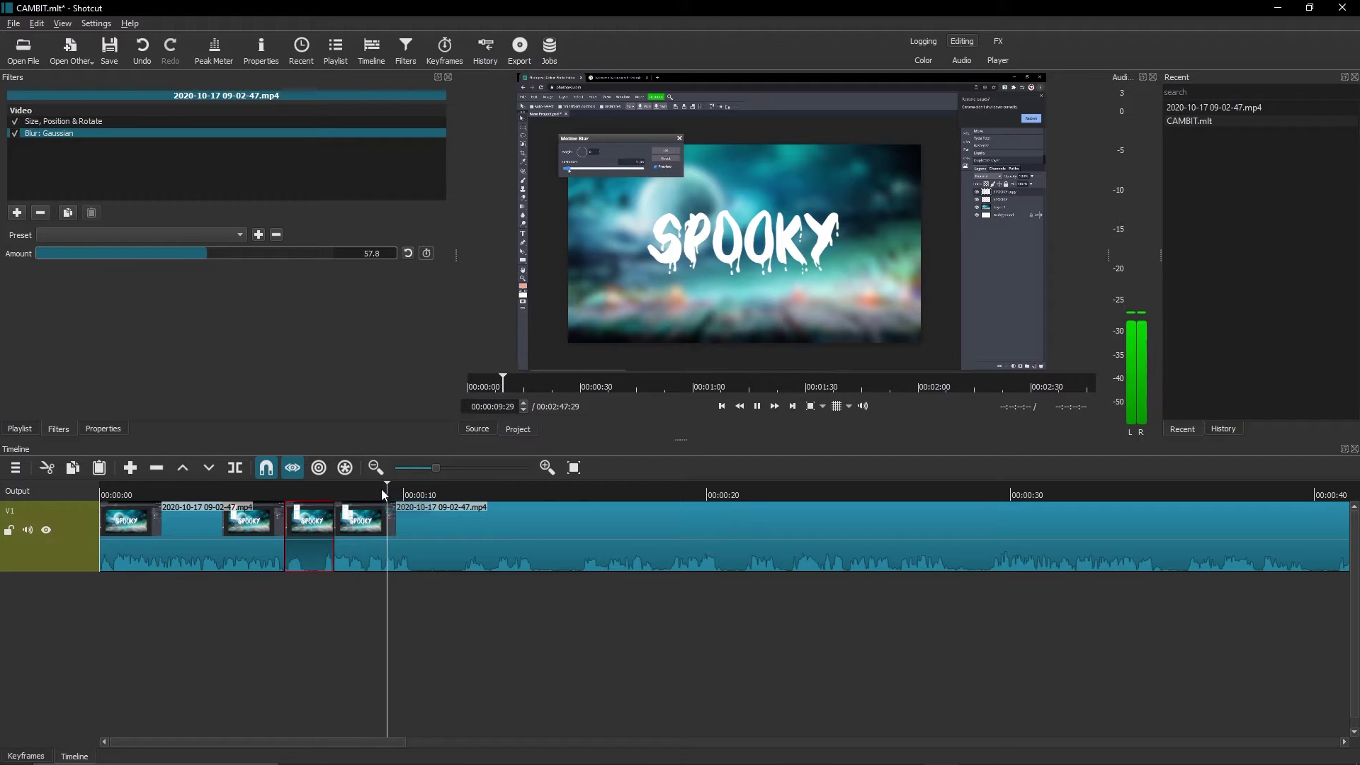
pyautogui.moveTo(394, 490); pyautogui.dragTo(230, 490)
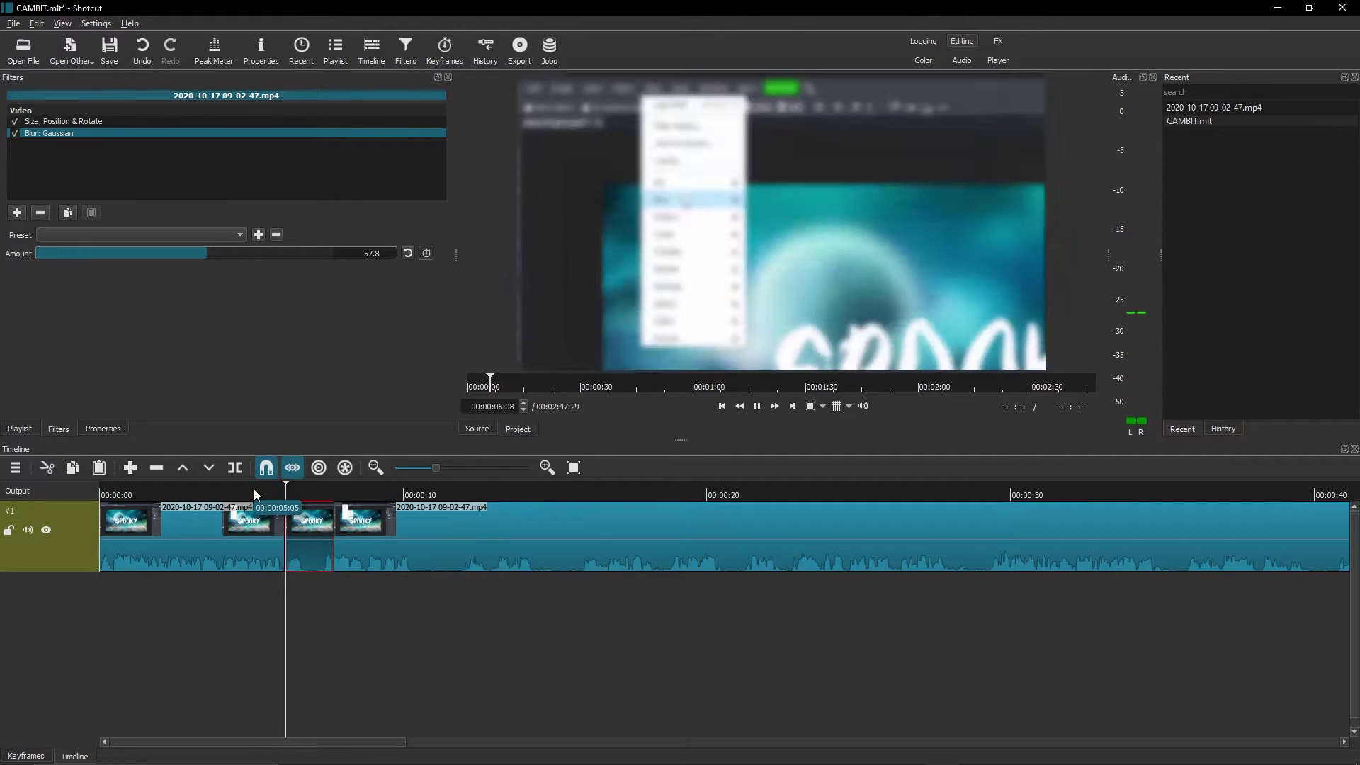
pyautogui.click(254, 490)
pyautogui.press('space')
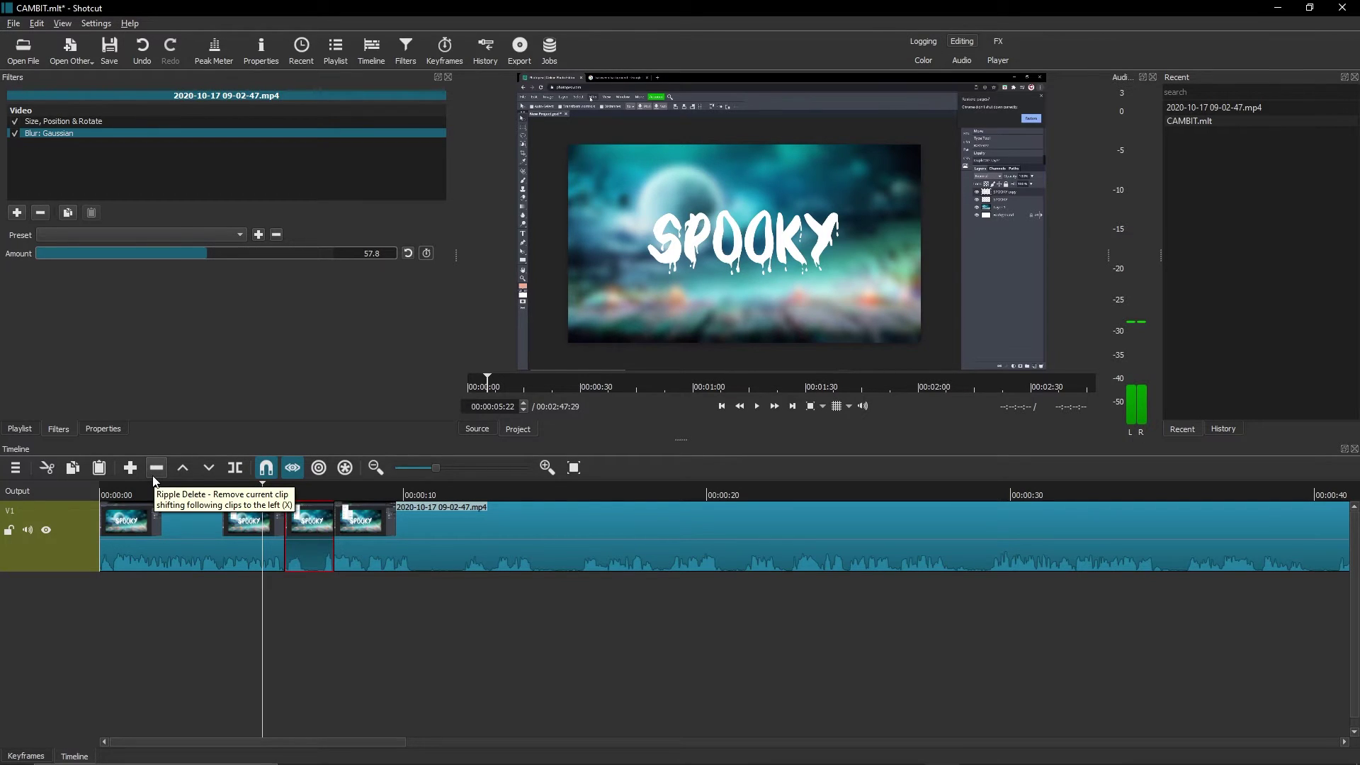
# Replace the first clip's Size, Position & Rotate filters with a Gain / Volume audio filter
pyautogui.click(220, 561)
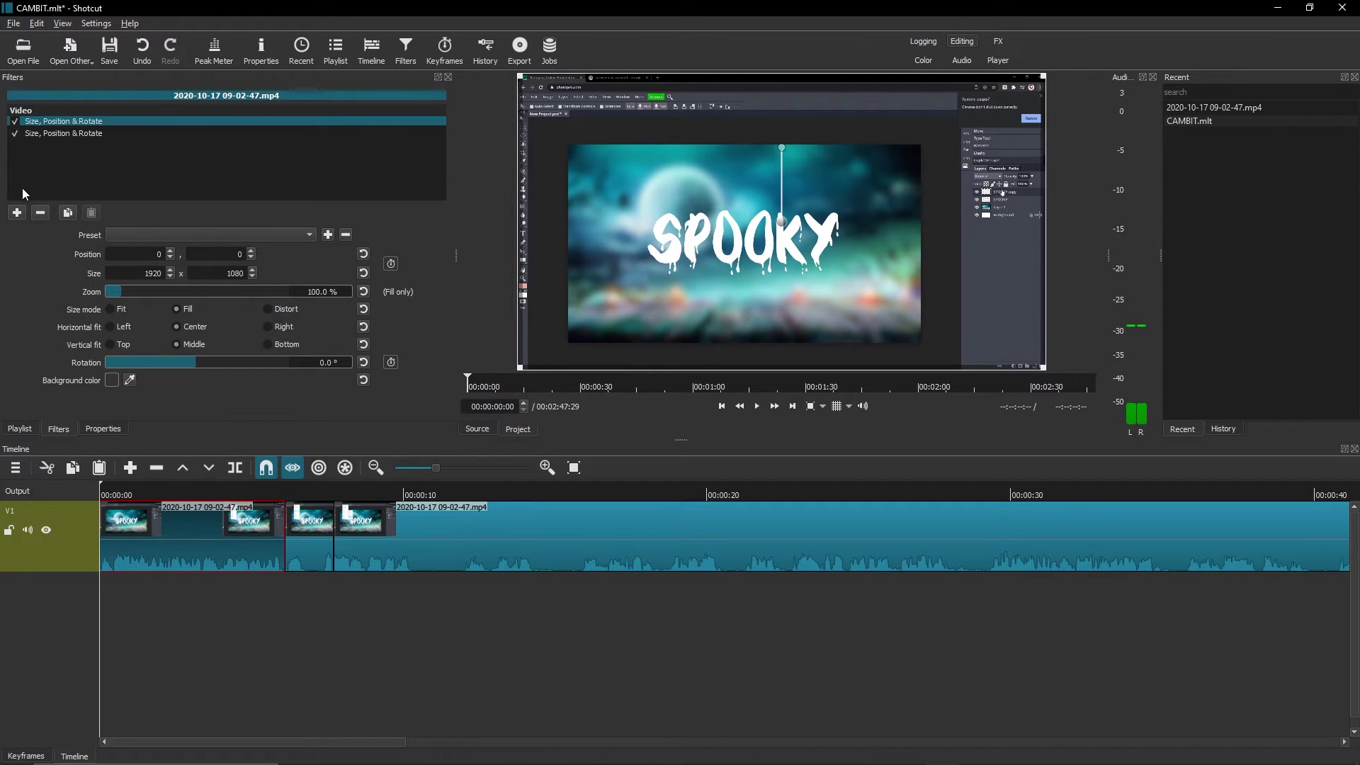
pyautogui.click(40, 213)
pyautogui.click(41, 212)
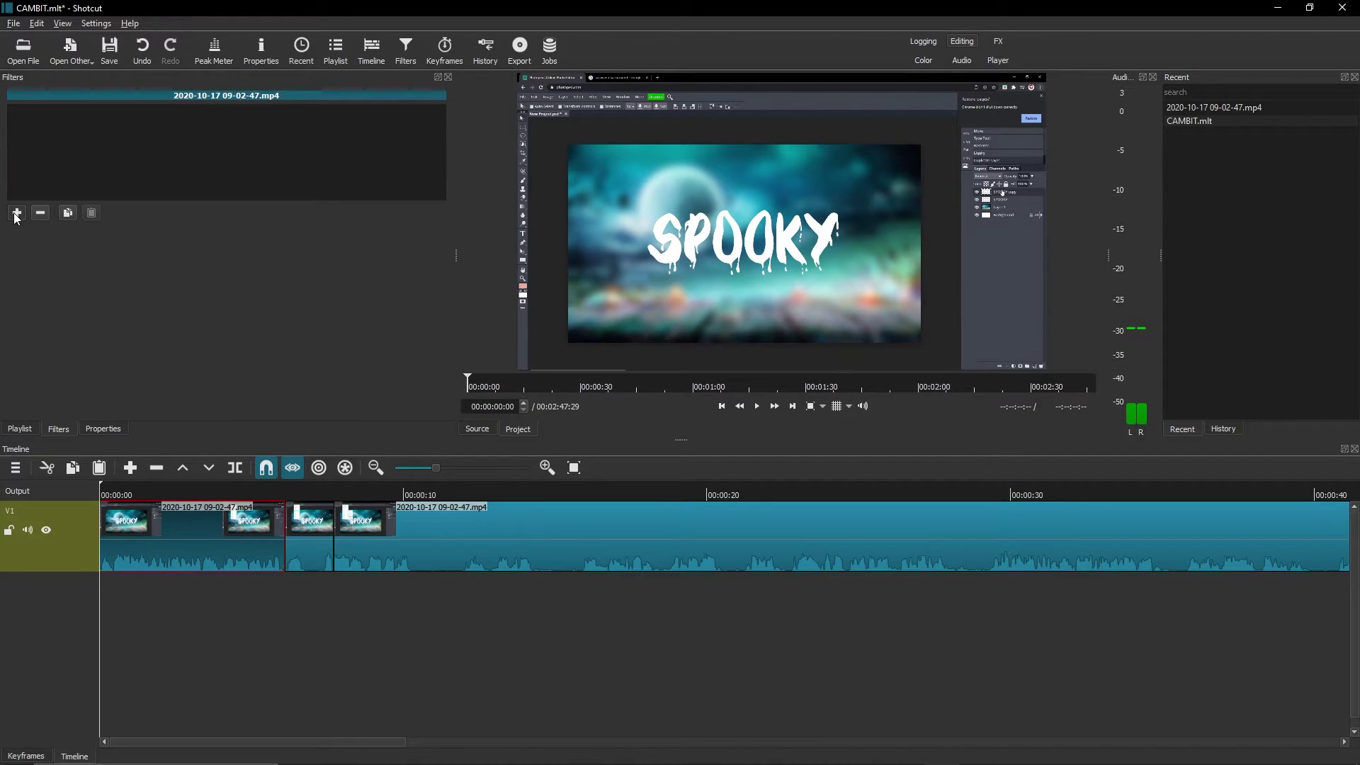
pyautogui.click(16, 213)
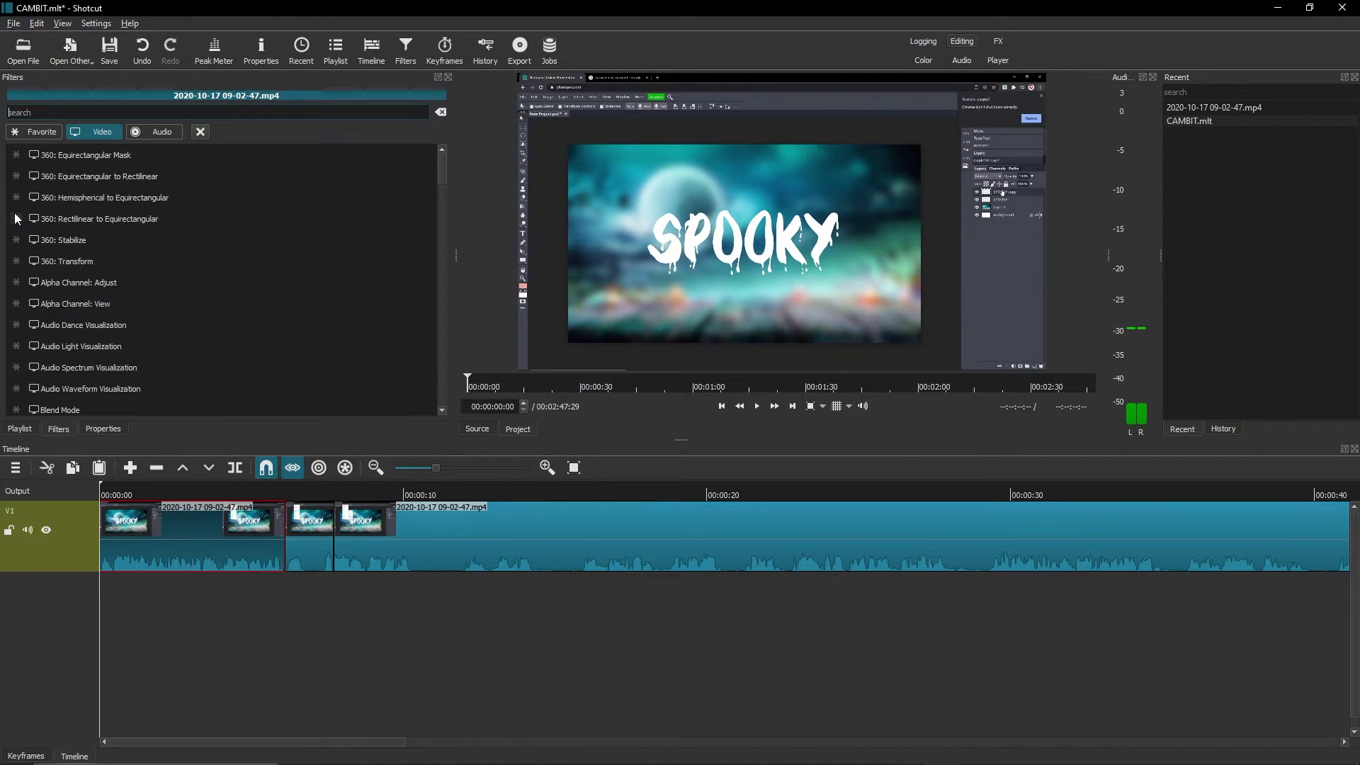
pyautogui.click(150, 133)
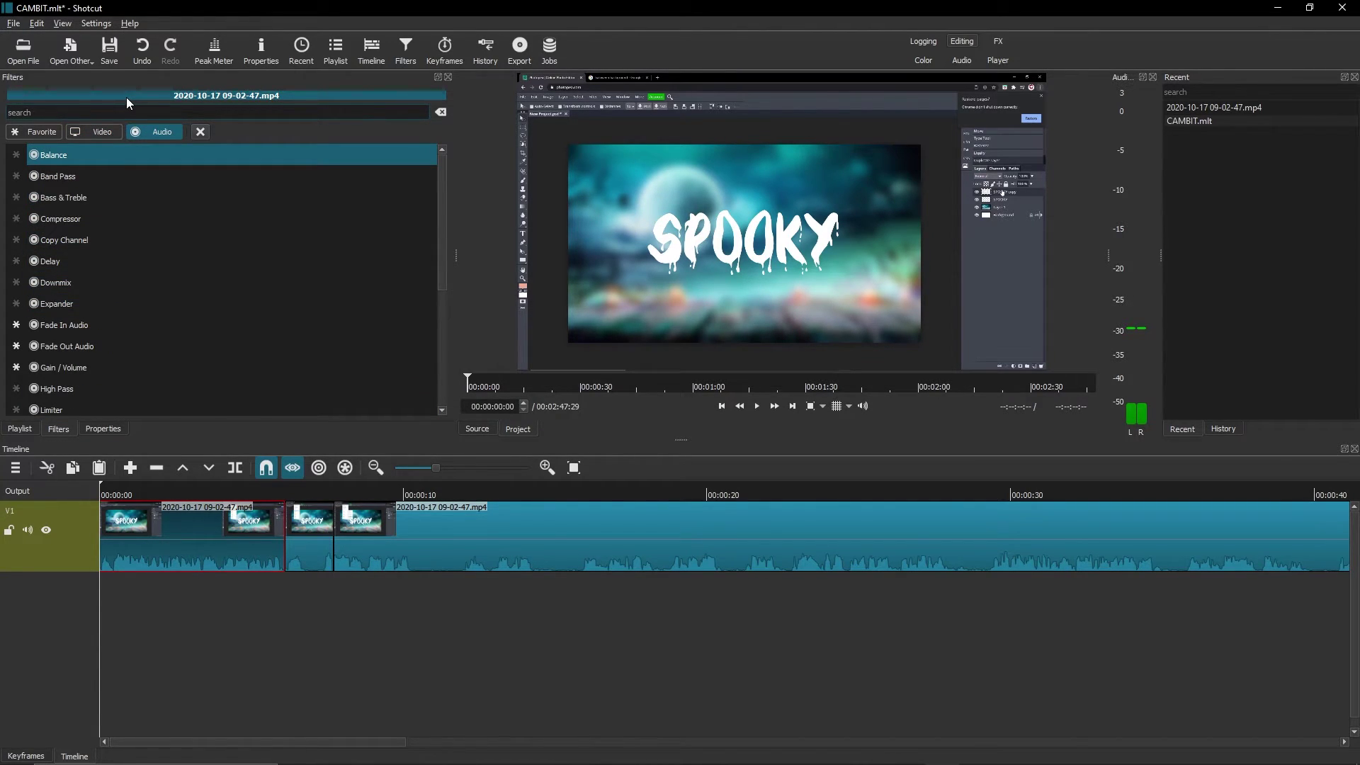
pyautogui.write('gain')
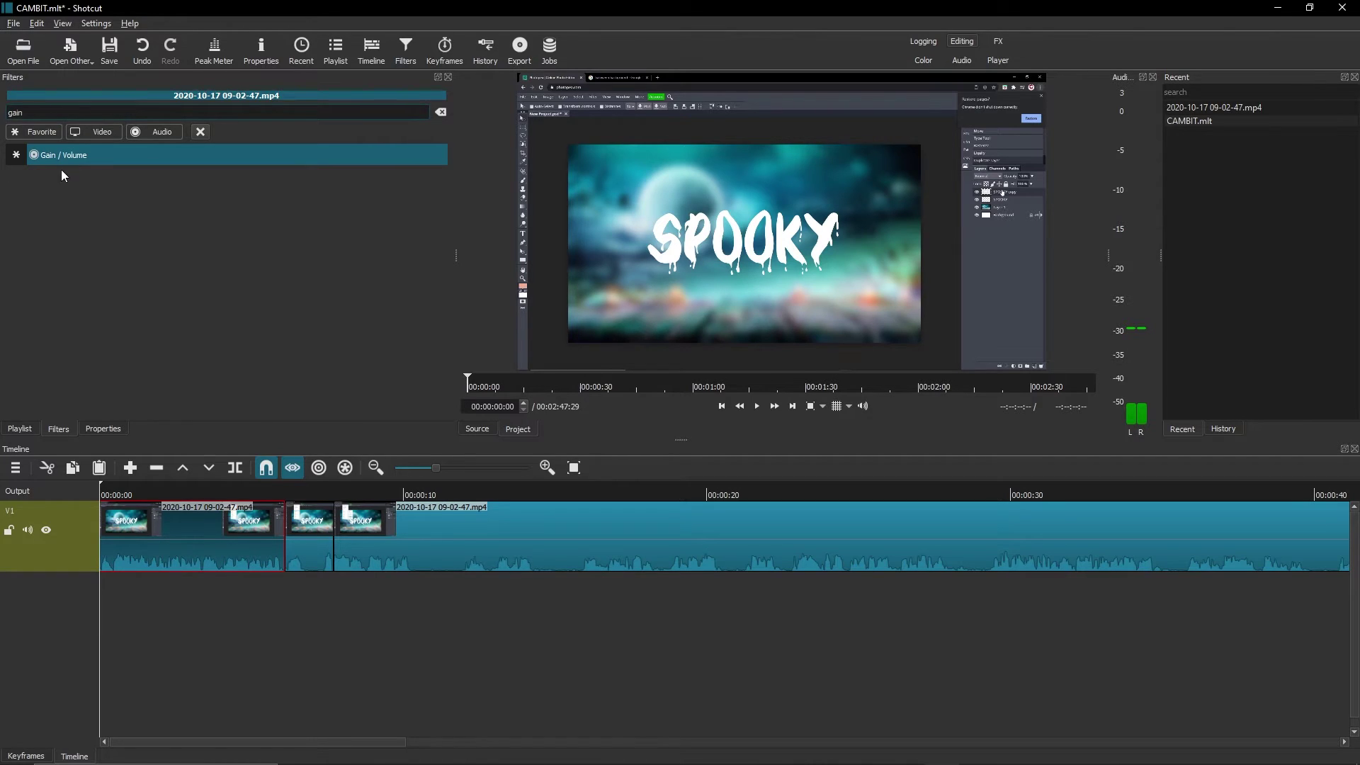
pyautogui.click(66, 155)
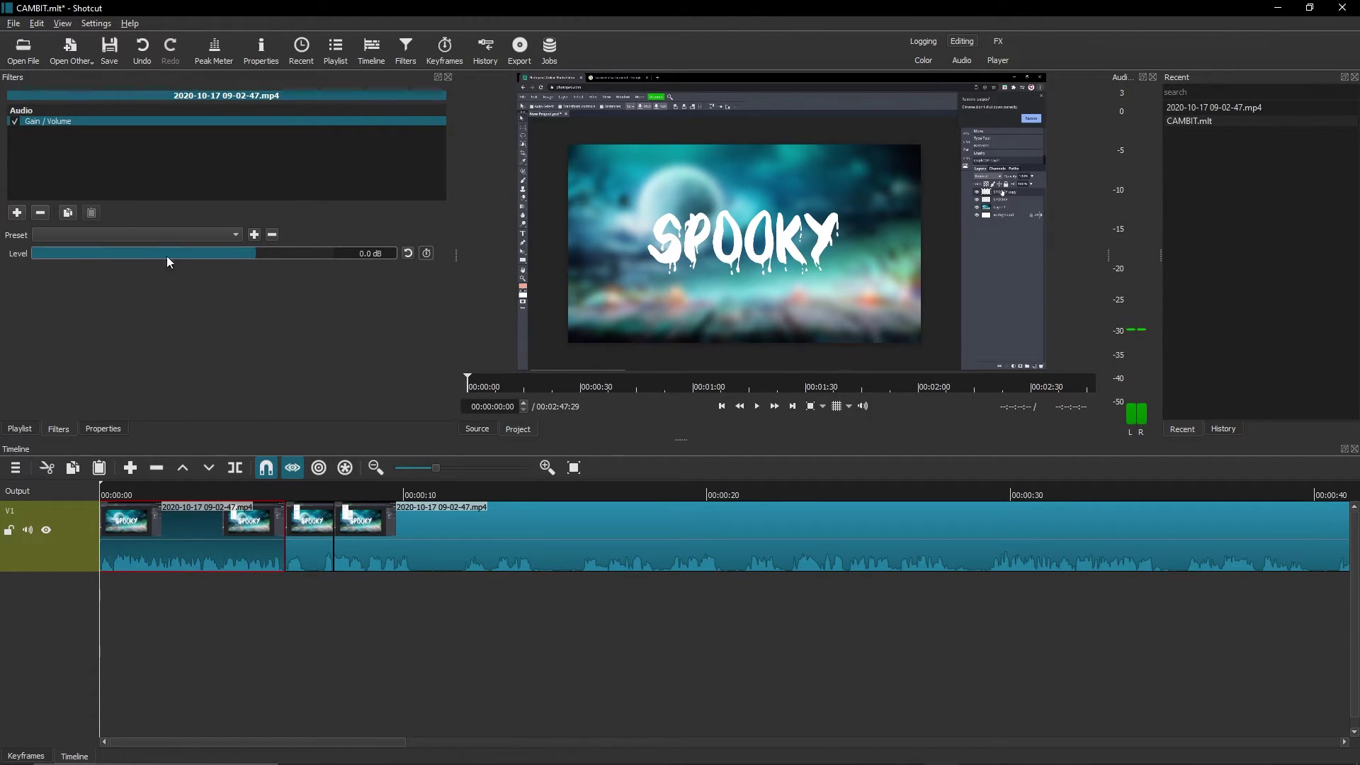
pyautogui.moveTo(160, 251); pyautogui.dragTo(217, 254)
# Play back from the start and lower the Gain / Volume level to -70.0 dB
pyautogui.press('space')
pyautogui.click(170, 492)
pyautogui.press('Home')
pyautogui.click(159, 491)
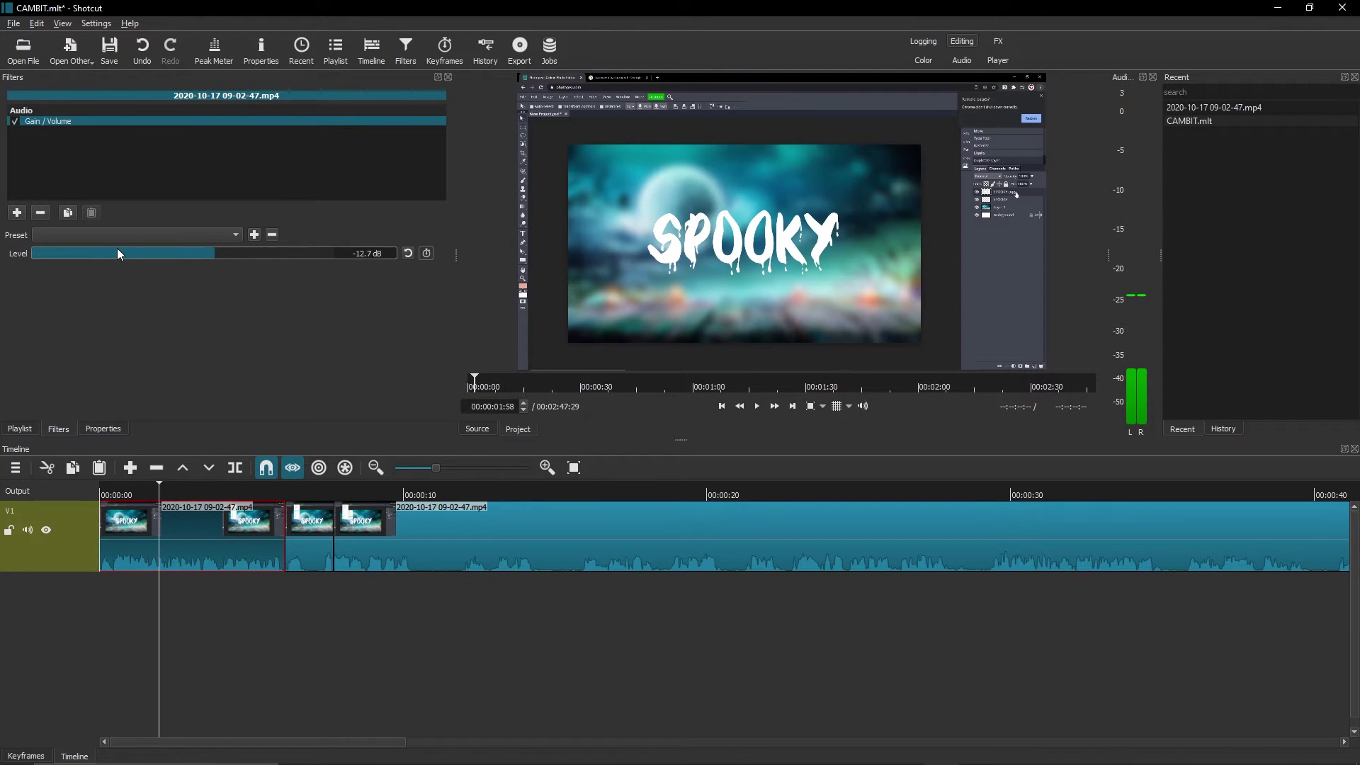
pyautogui.scroll(-15, 120, 249)
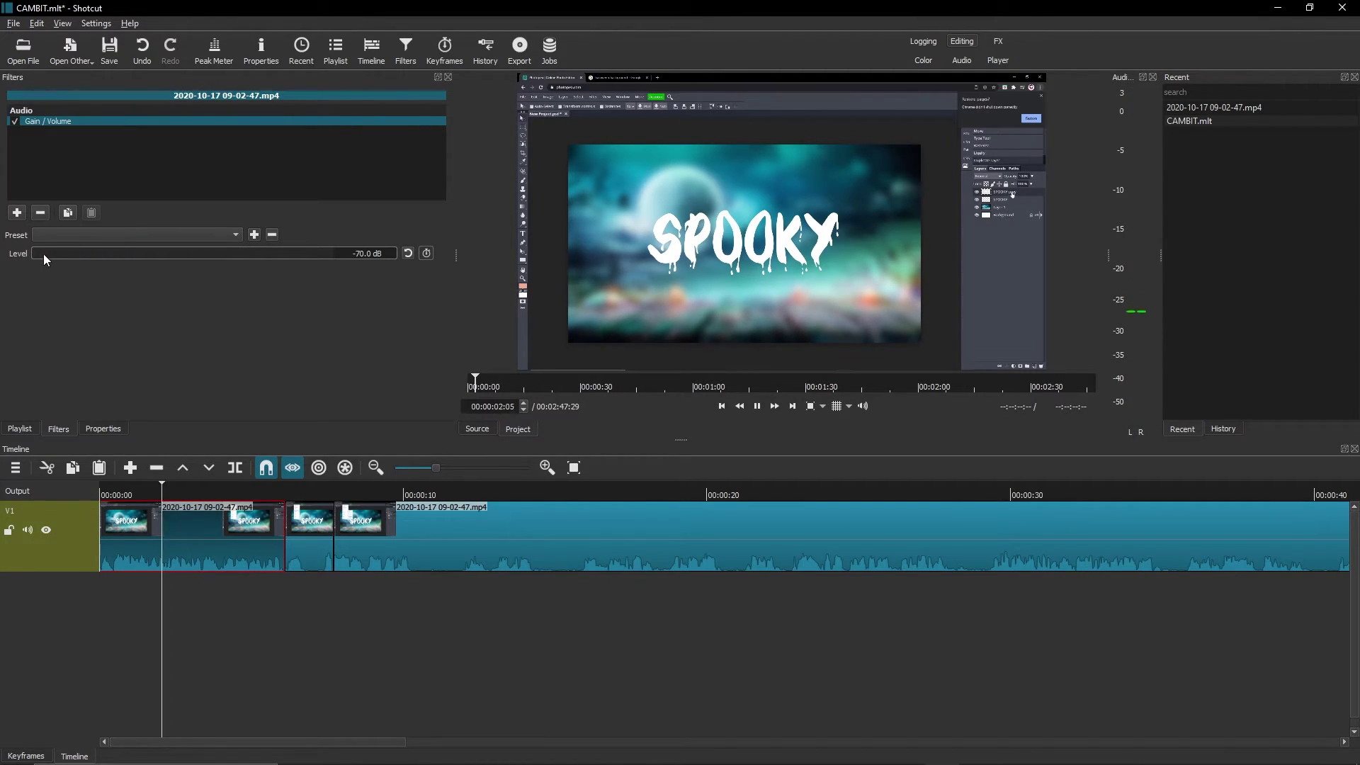
# Add a Mute filter to the first clip alongside Gain / Volume
pyautogui.click(18, 213)
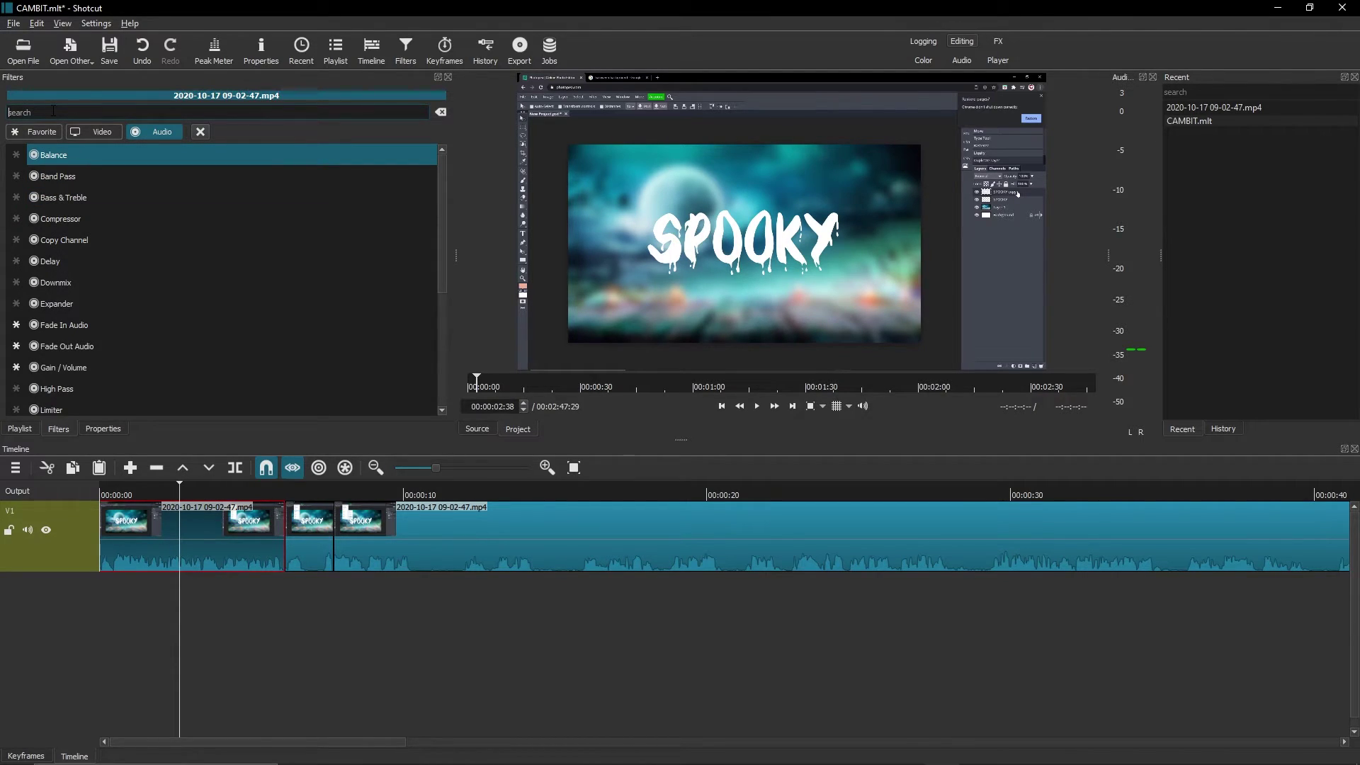
pyautogui.write('mute')
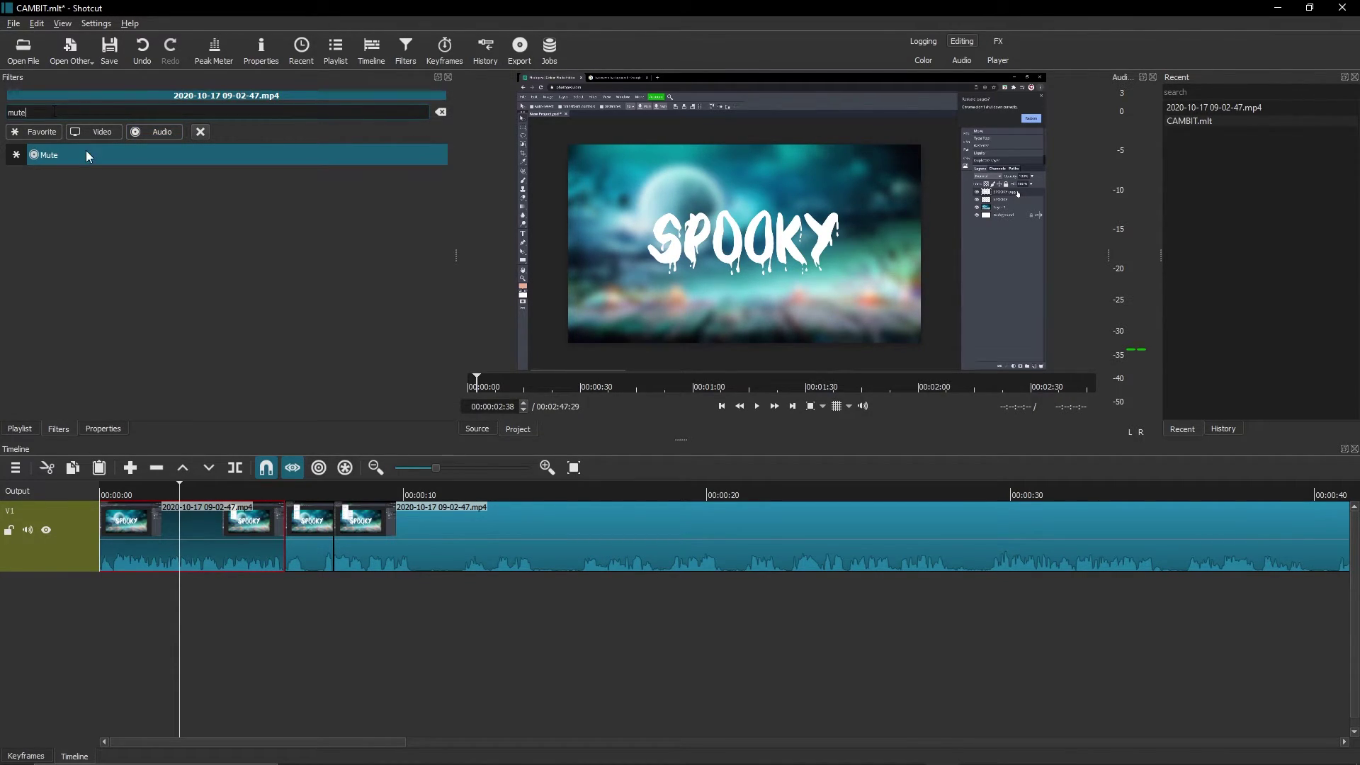
pyautogui.click(79, 158)
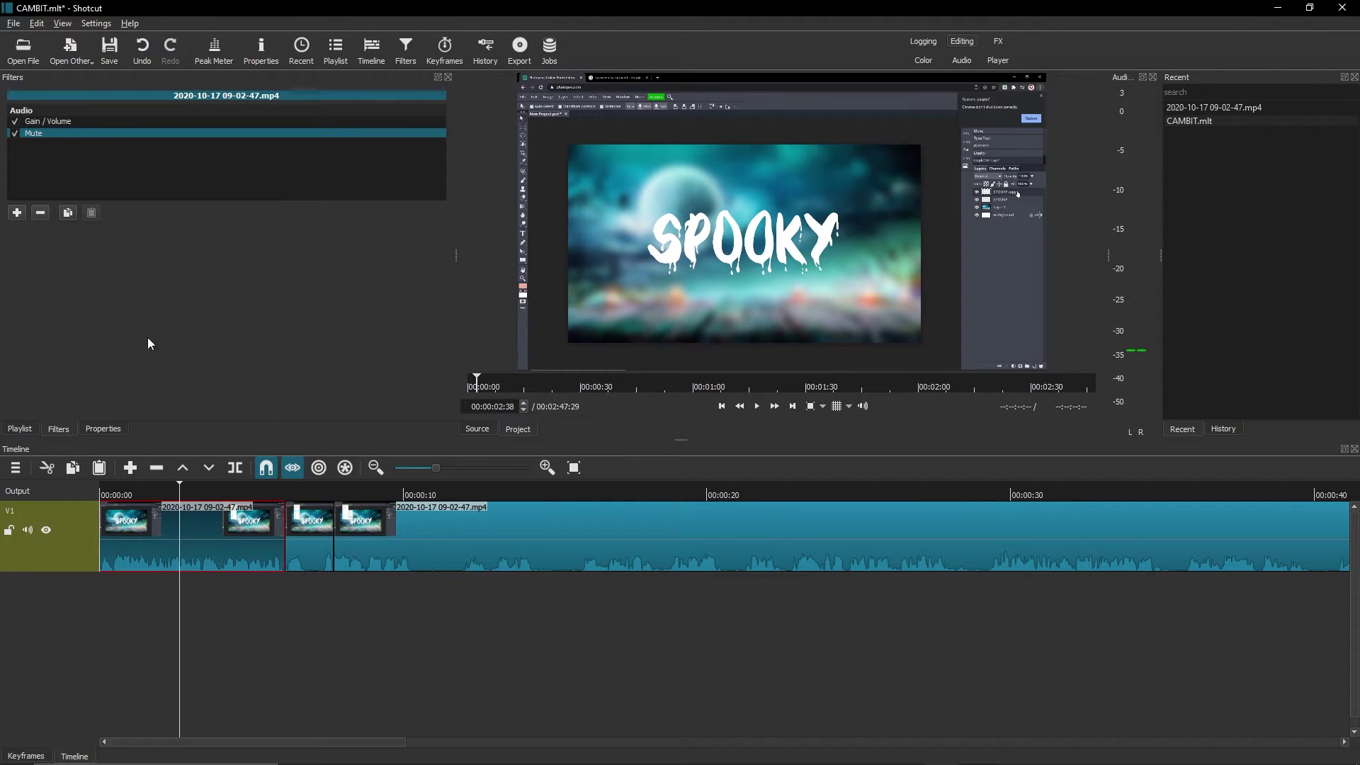
# Play the edit from near the start to confirm the first clip is silent
pyautogui.press('space')
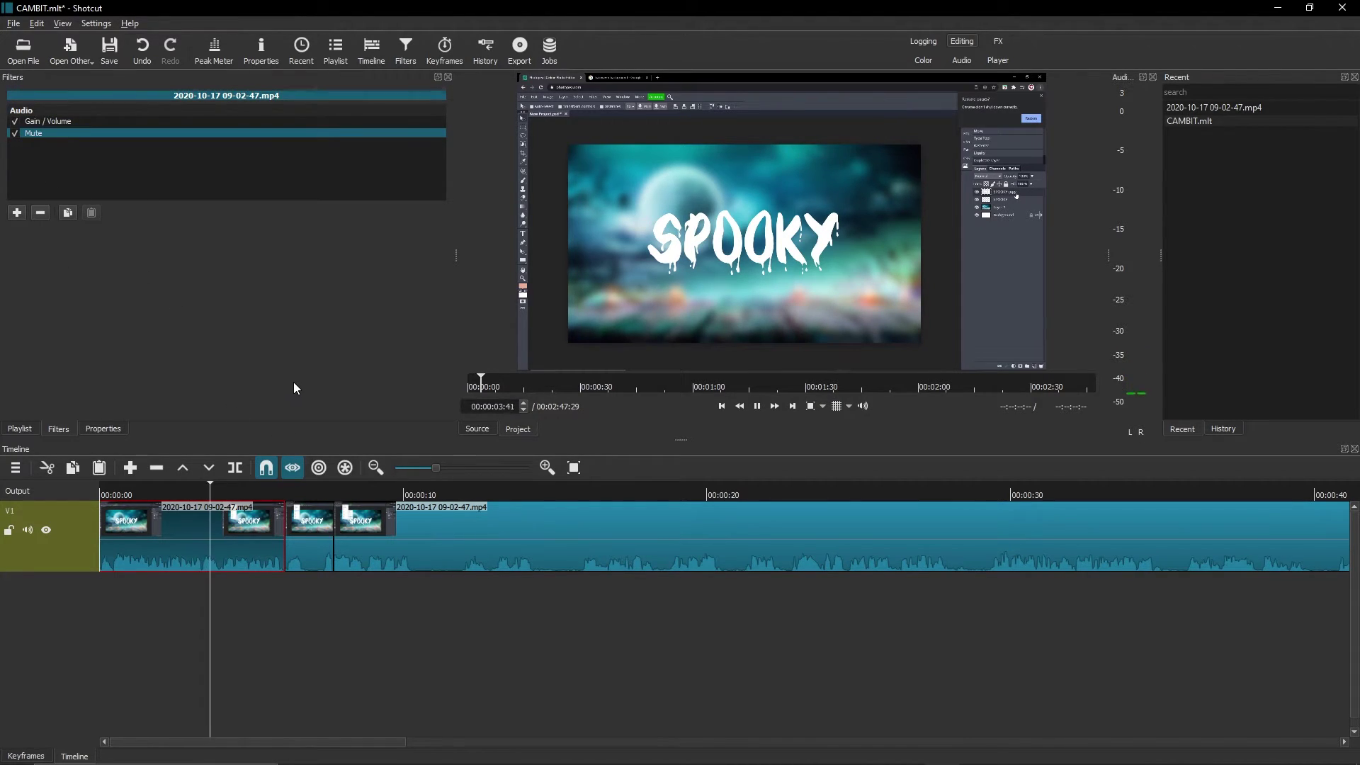
pyautogui.moveTo(130, 488)
pyautogui.mouseDown()
pyautogui.moveTo(58, 490)
pyautogui.moveTo(109, 489)
pyautogui.mouseUp()
pyautogui.press('space')
pyautogui.click(337, 482)
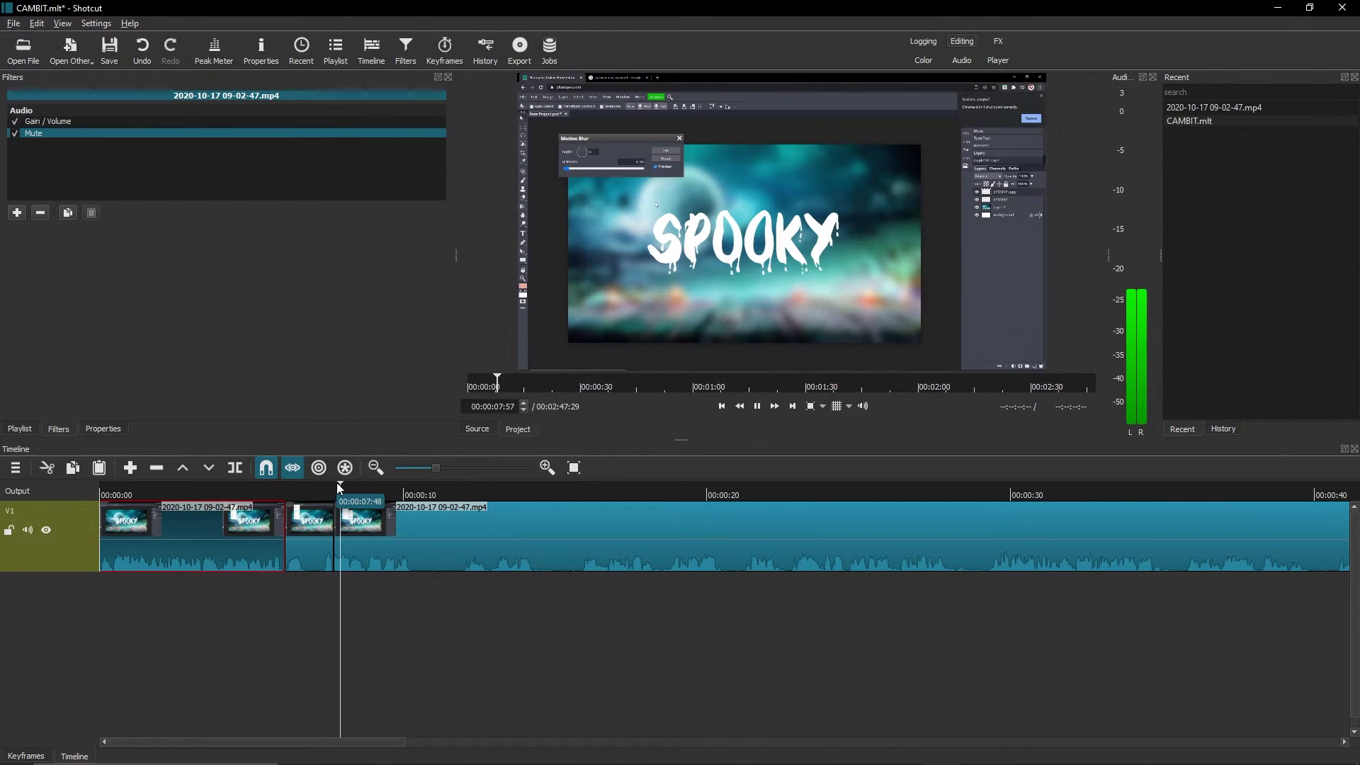
pyautogui.press('space')
pyautogui.click(448, 493)
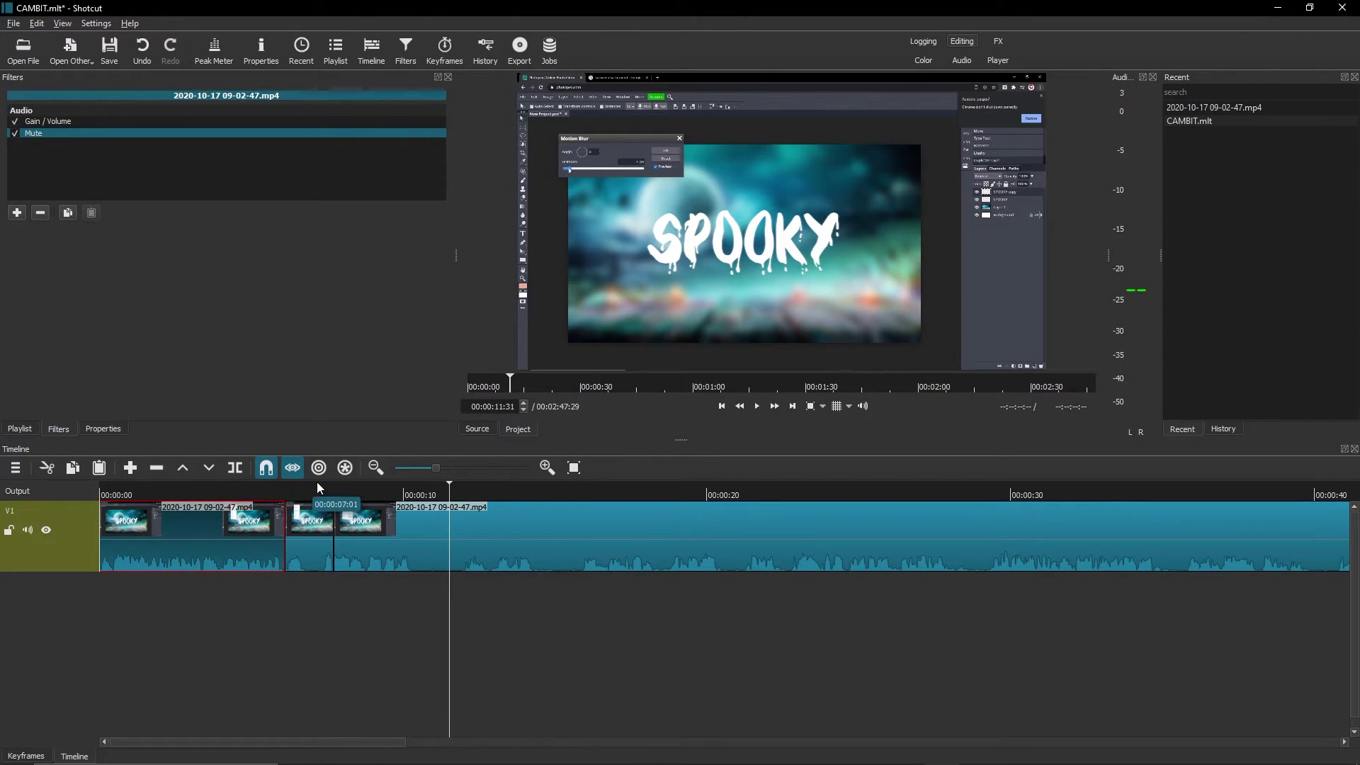
# Remove the zoom and blur filters from the short third clip
pyautogui.click(306, 541)
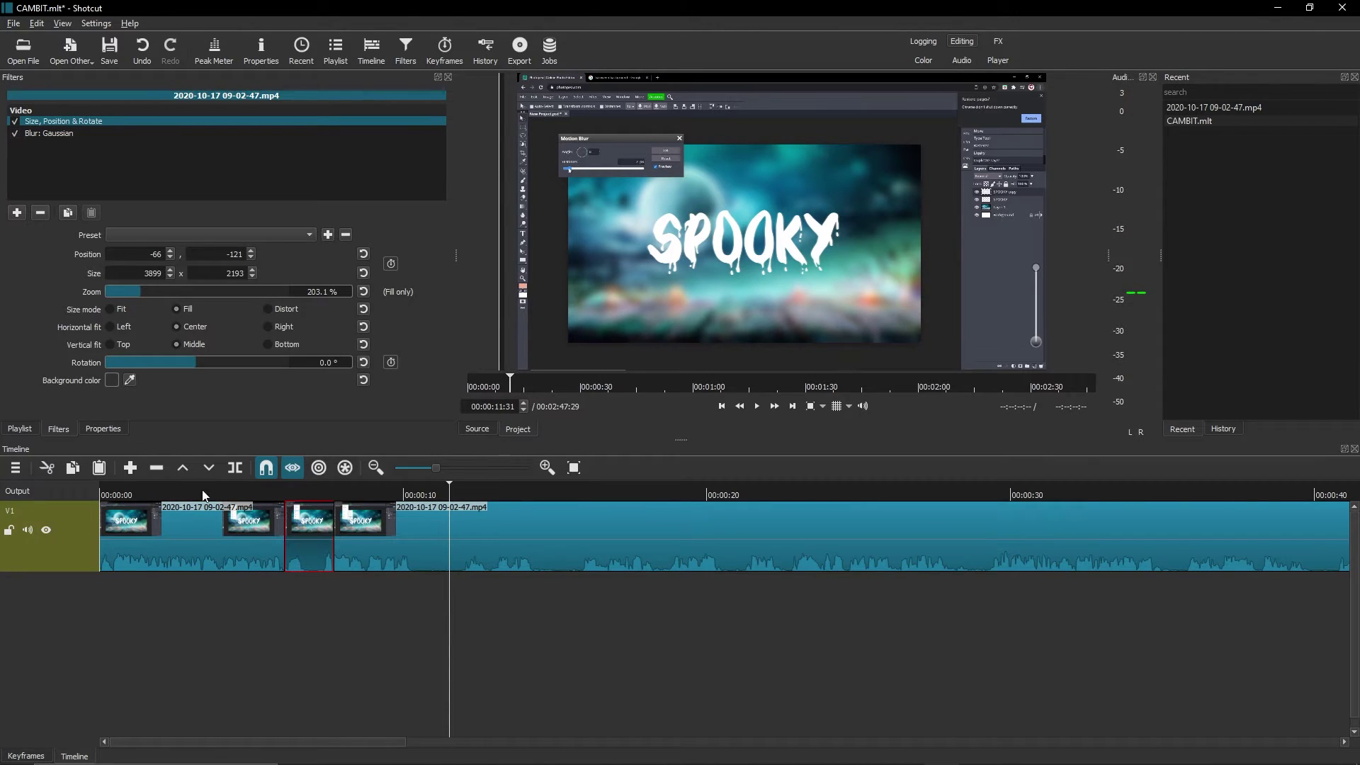
pyautogui.click(22, 430)
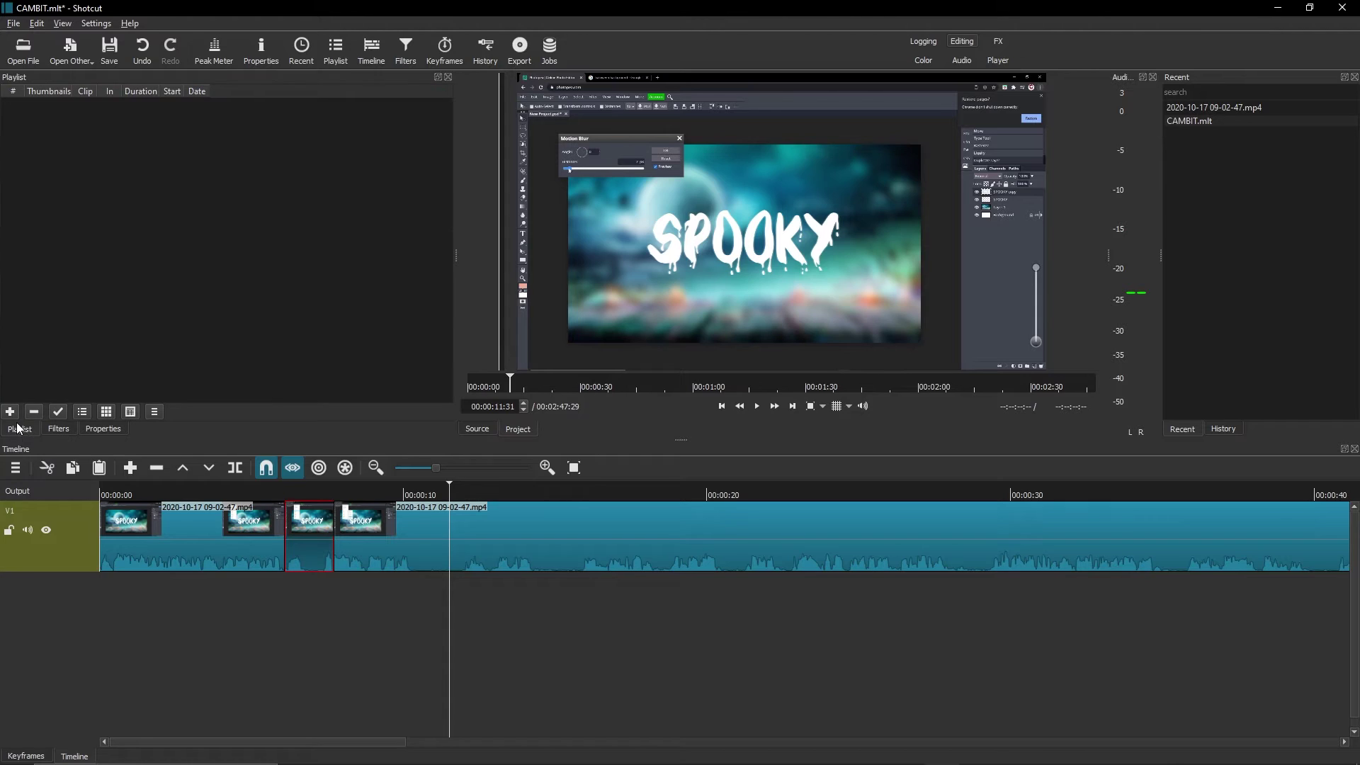
pyautogui.click(58, 429)
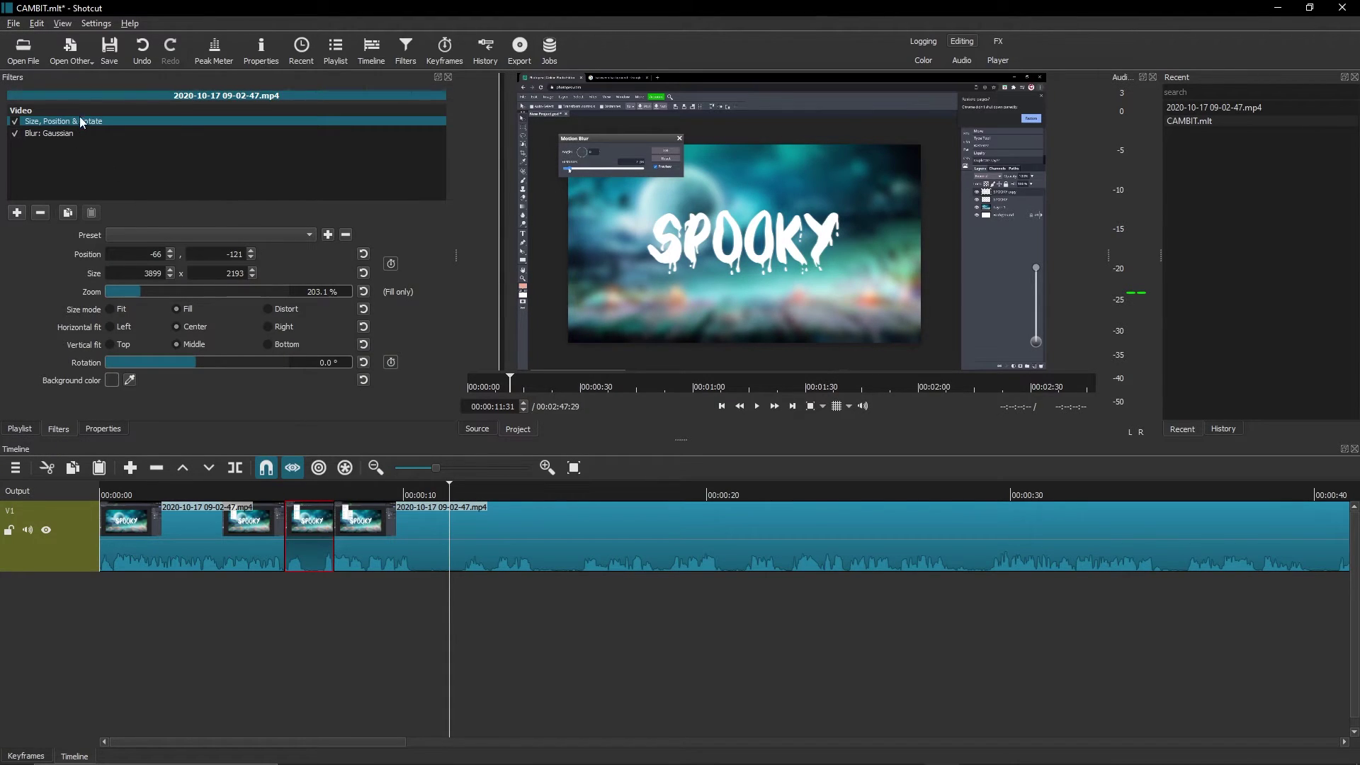
pyautogui.click(41, 212)
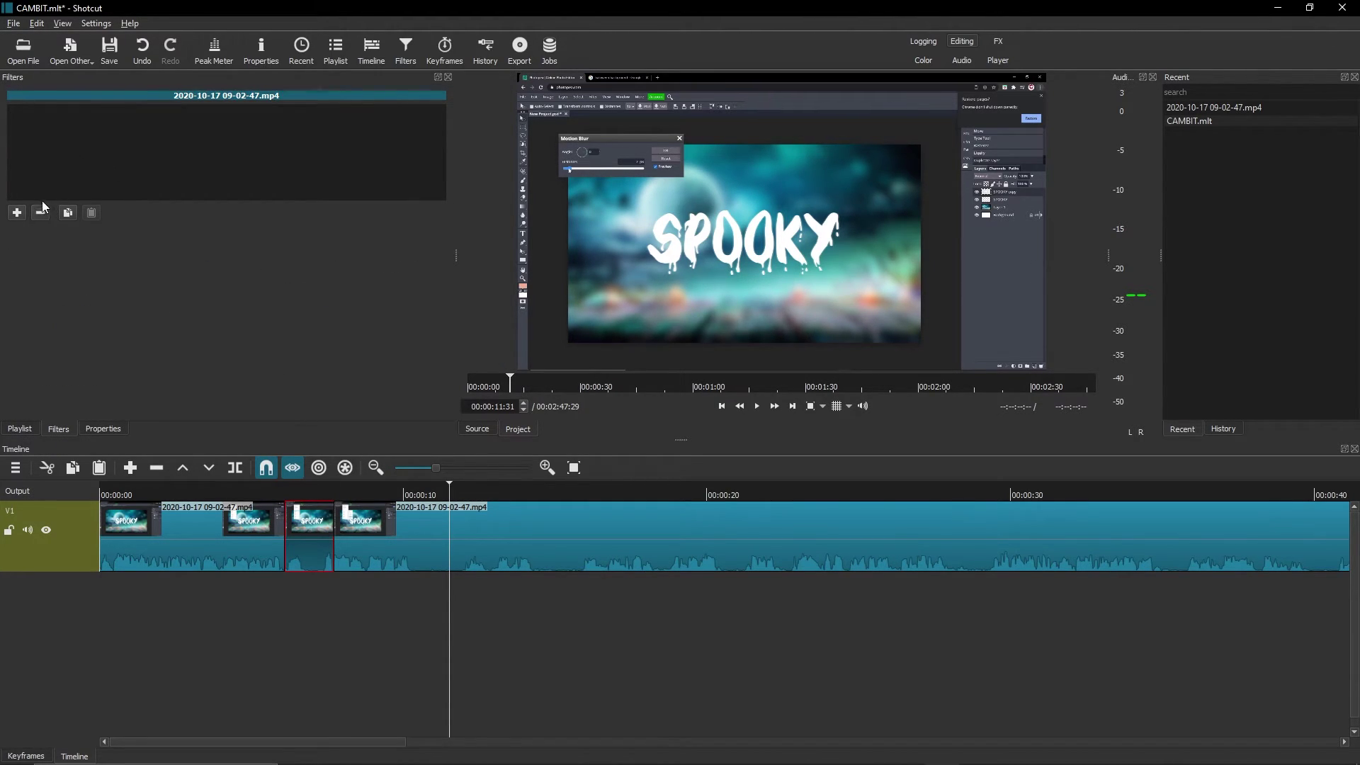
# Add a one-second Fade In Video to the short clip and preview it
pyautogui.click(18, 212)
pyautogui.click(101, 132)
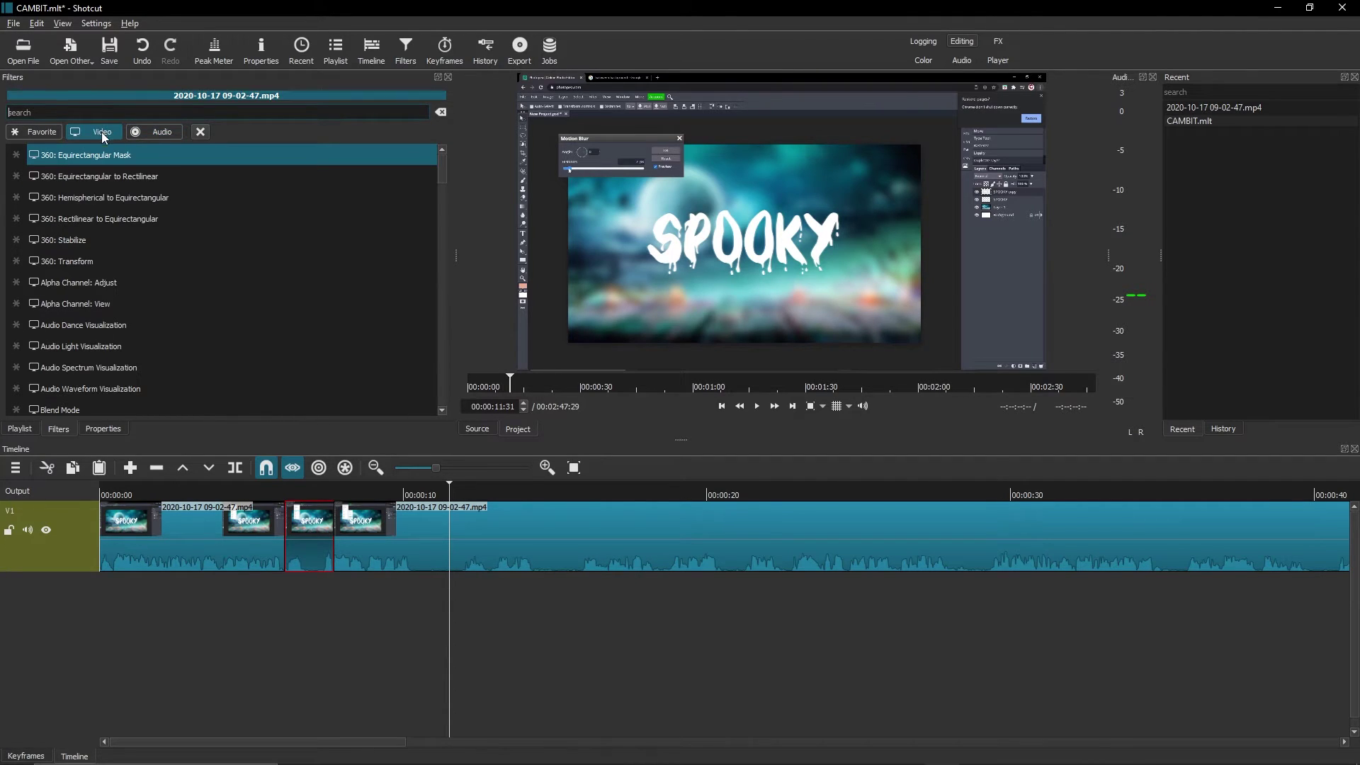
pyautogui.scroll(-3, 124, 205)
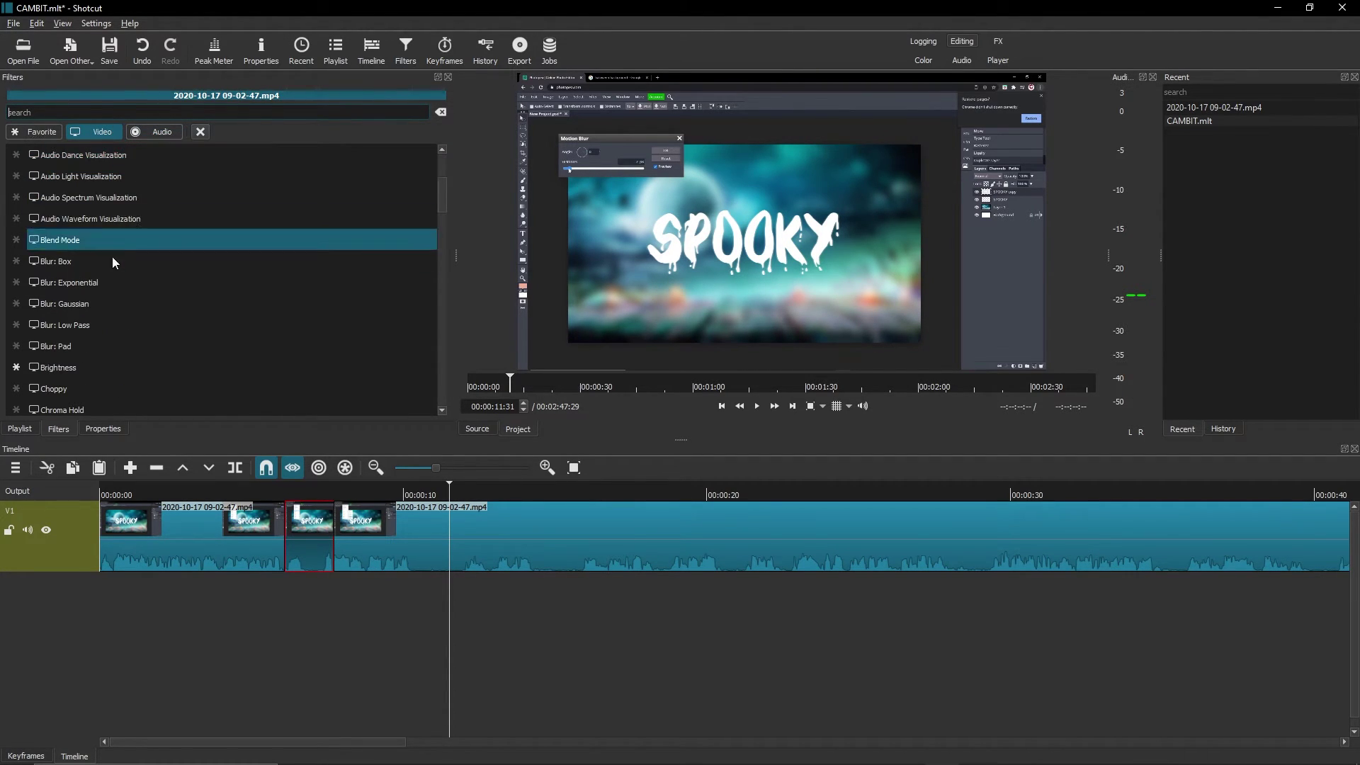
pyautogui.scroll(-6, 111, 263)
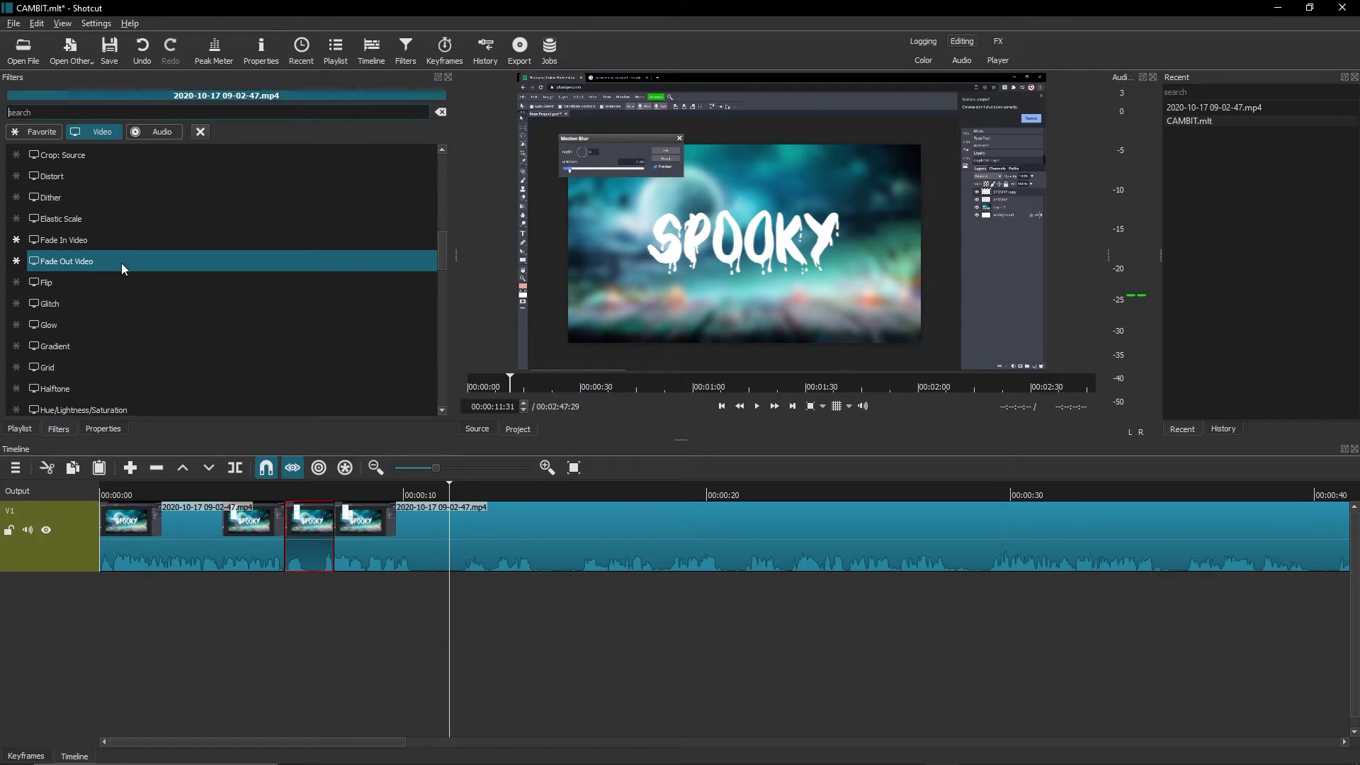
pyautogui.scroll(1, 123, 276)
pyautogui.click(120, 282)
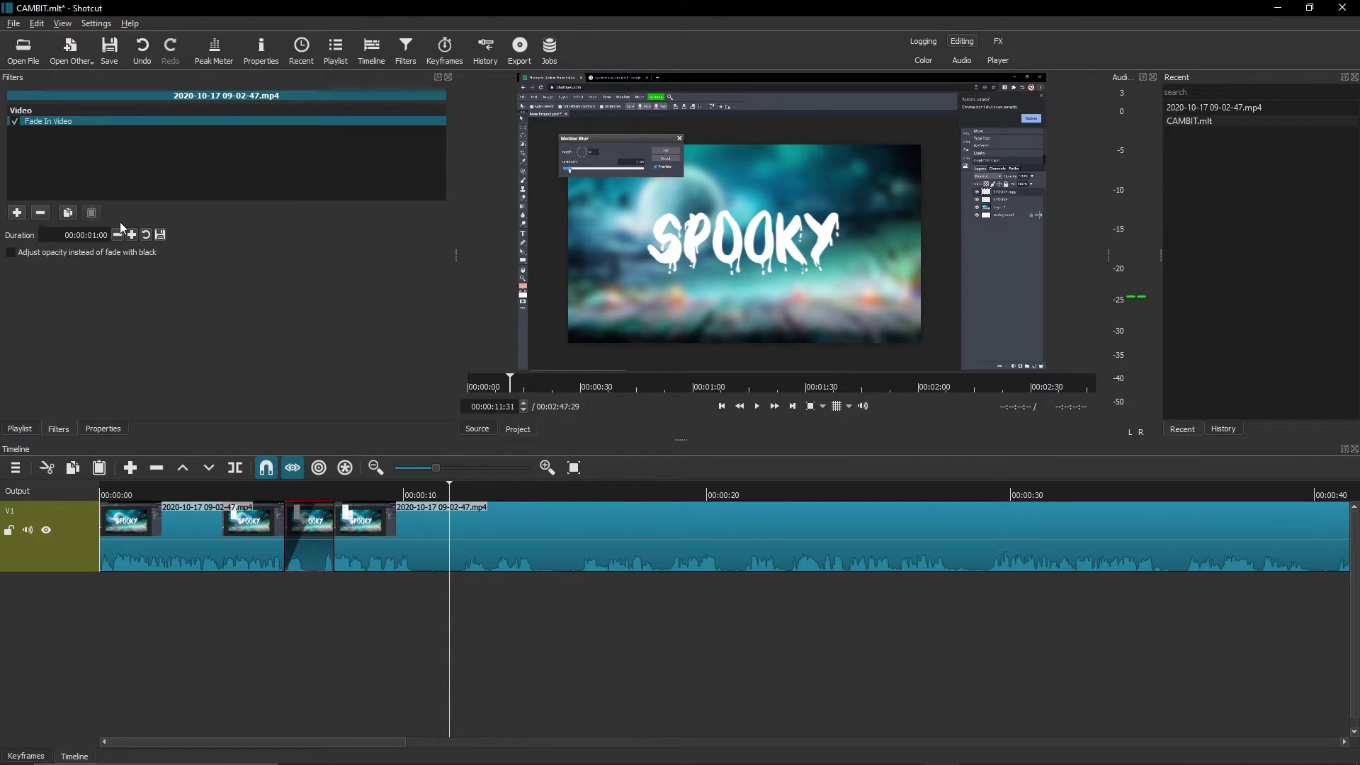
pyautogui.click(285, 485)
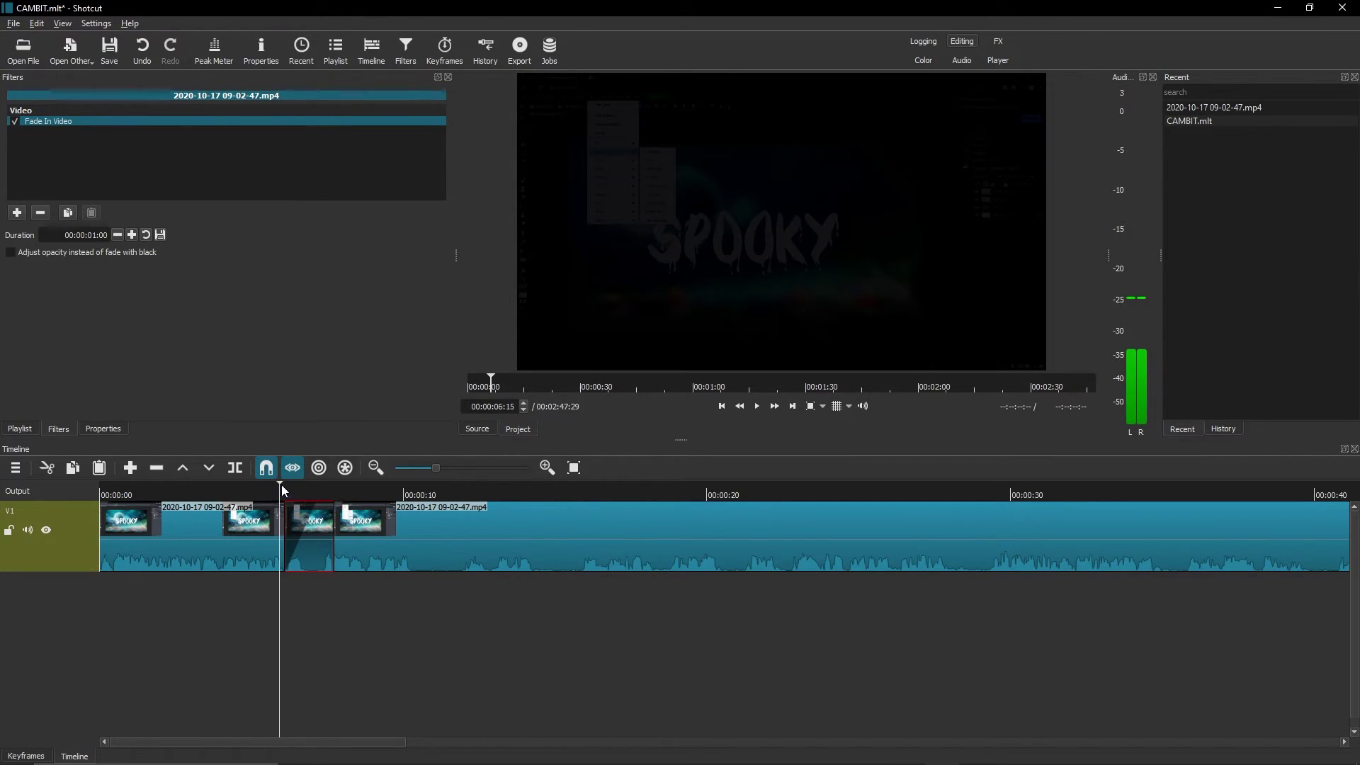
pyautogui.press('space')
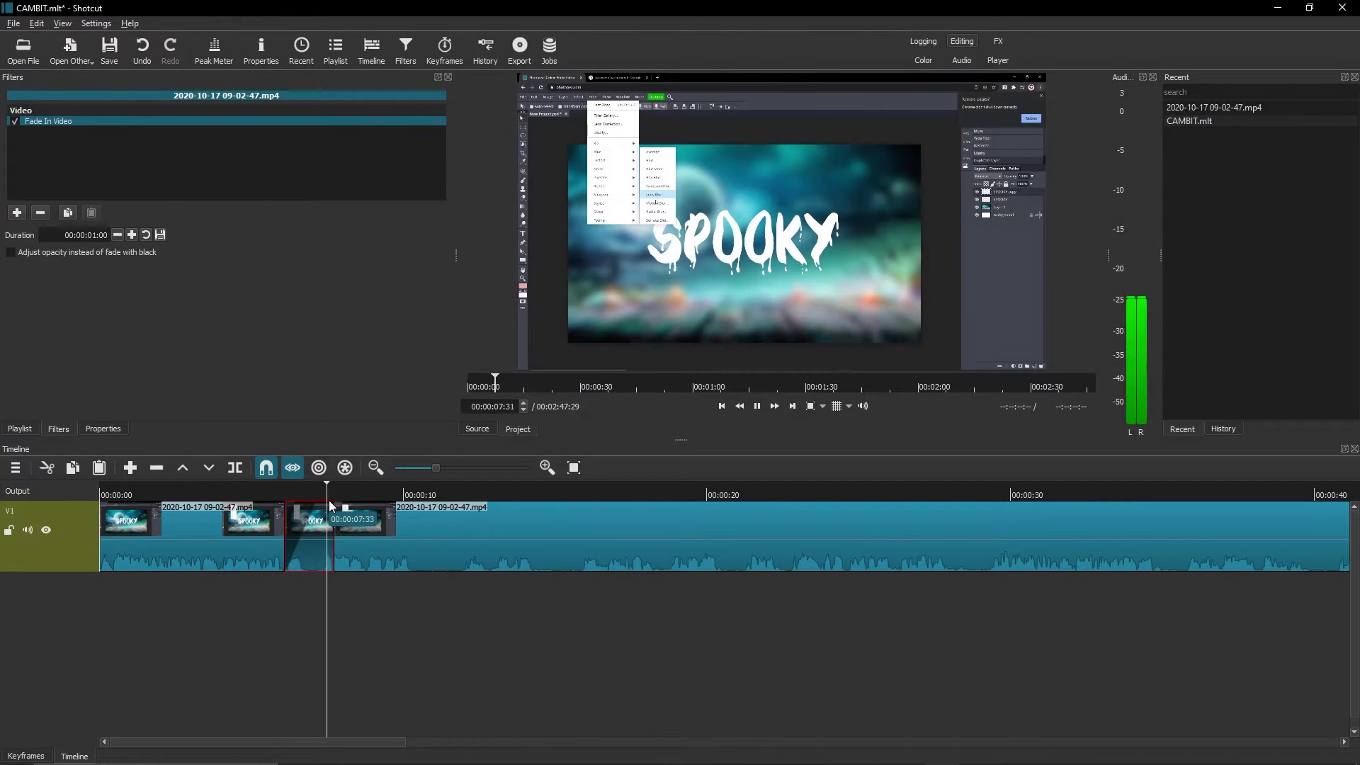
pyautogui.press('space')
# Add a one-second Fade Out Video to the short clip and preview the fade-out
pyautogui.click(17, 213)
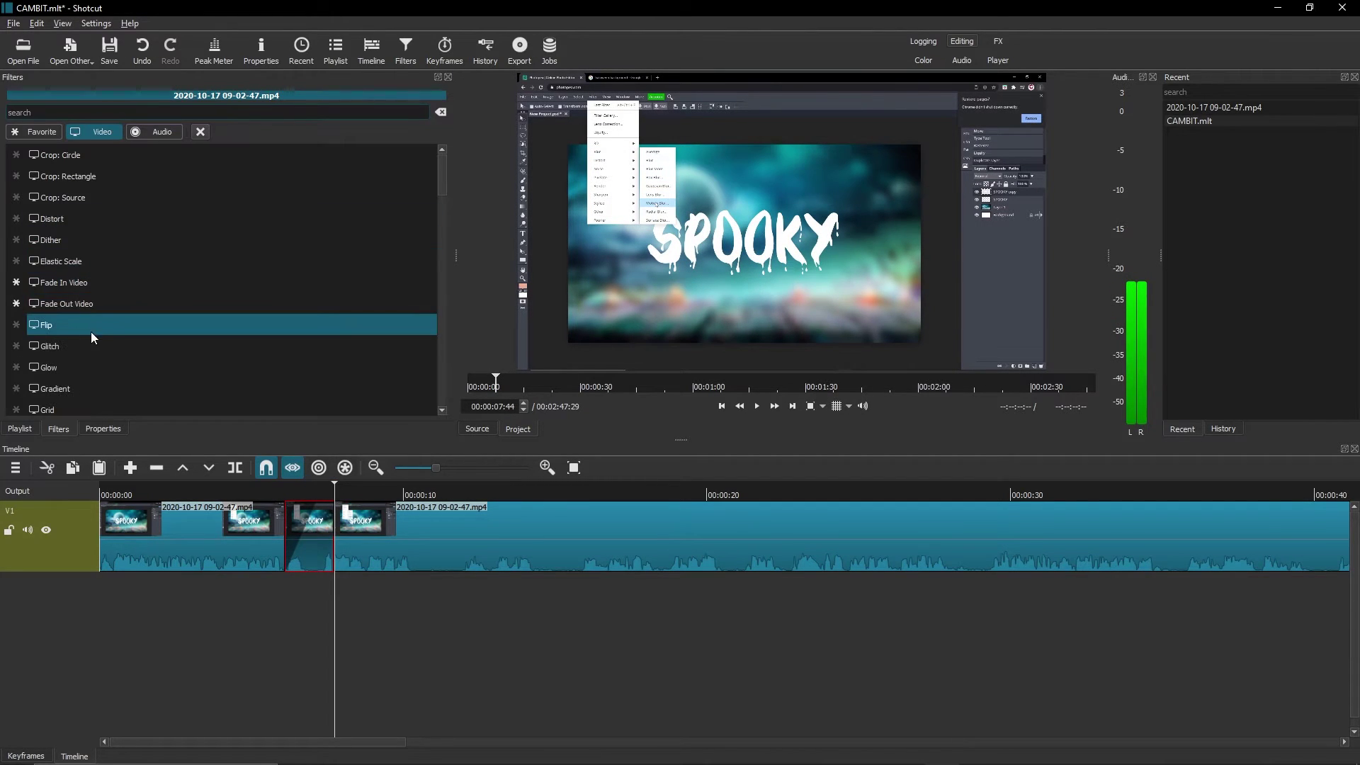
pyautogui.click(99, 308)
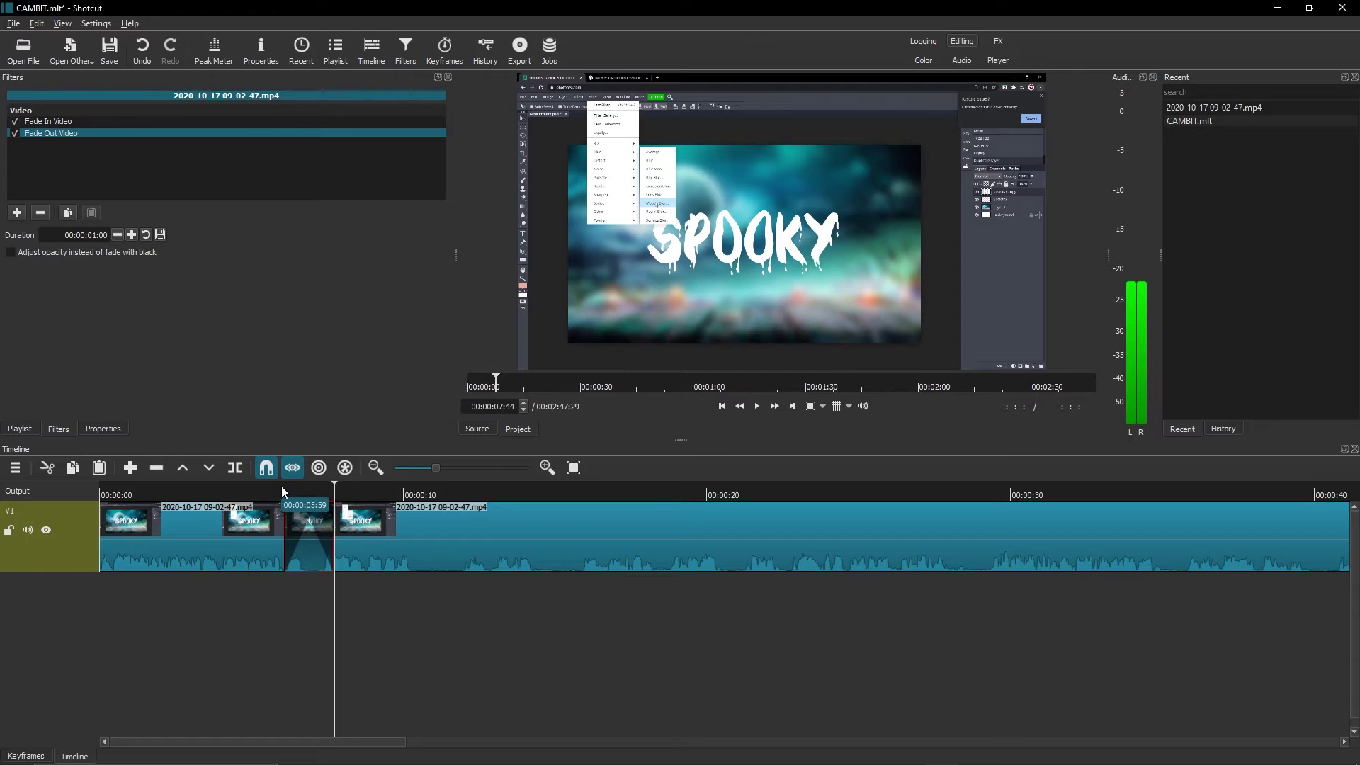
pyautogui.click(281, 486)
pyautogui.press('space')
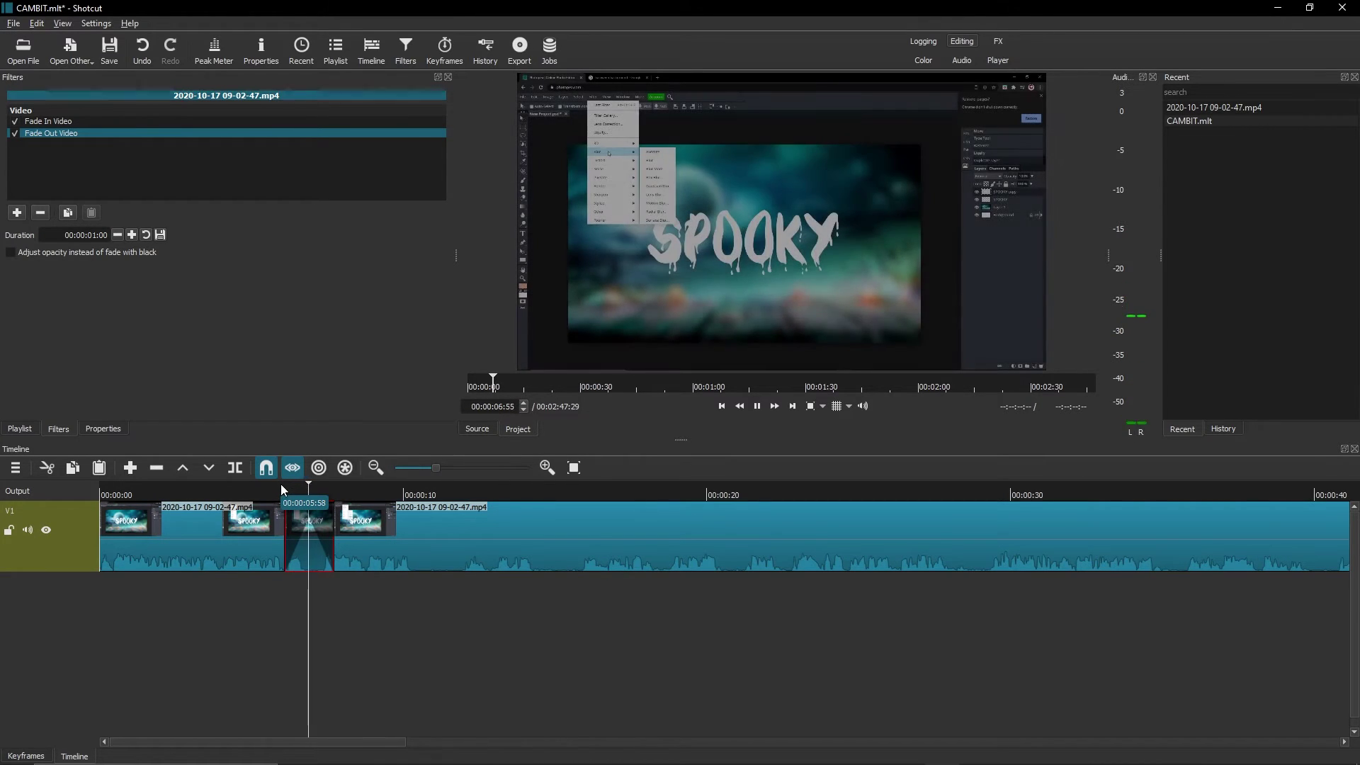
pyautogui.click(281, 484)
pyautogui.press('space')
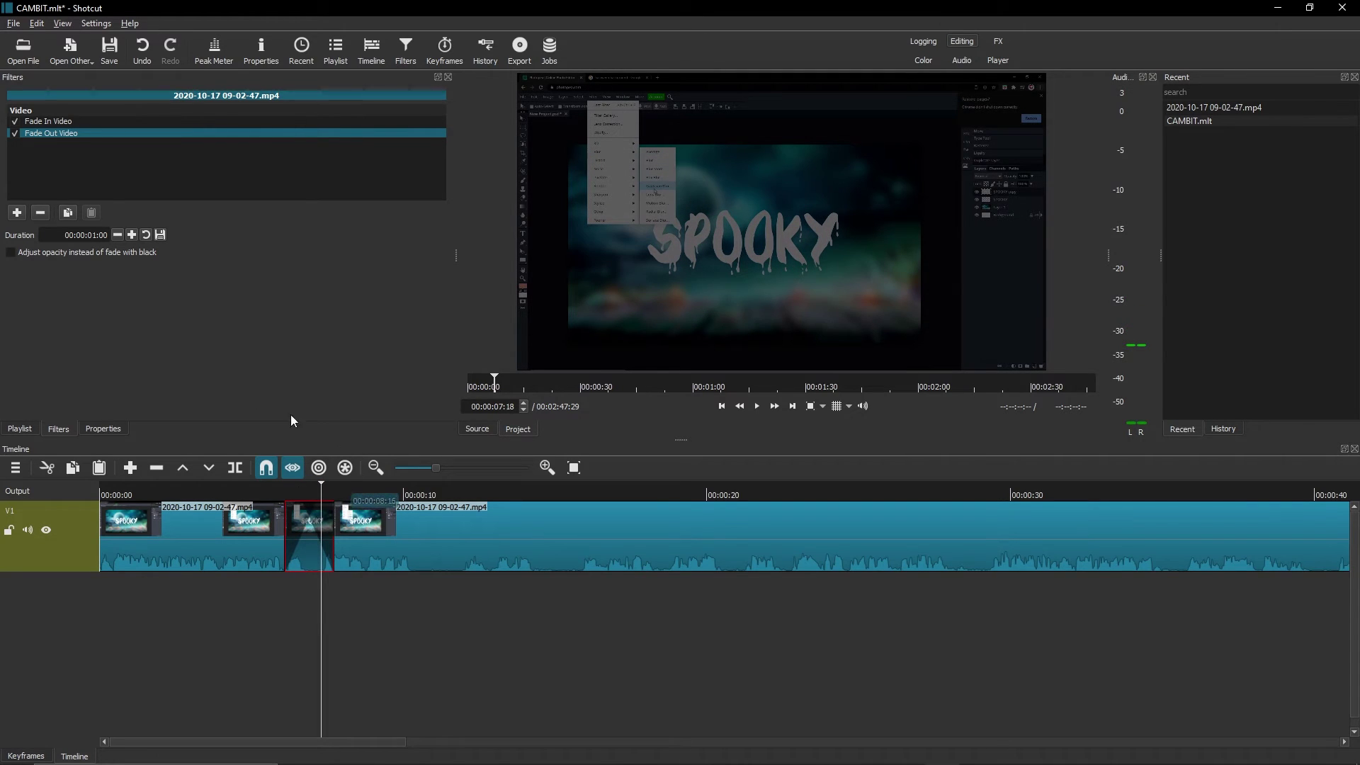
pyautogui.click(21, 213)
pyautogui.scroll(-10, 148, 356)
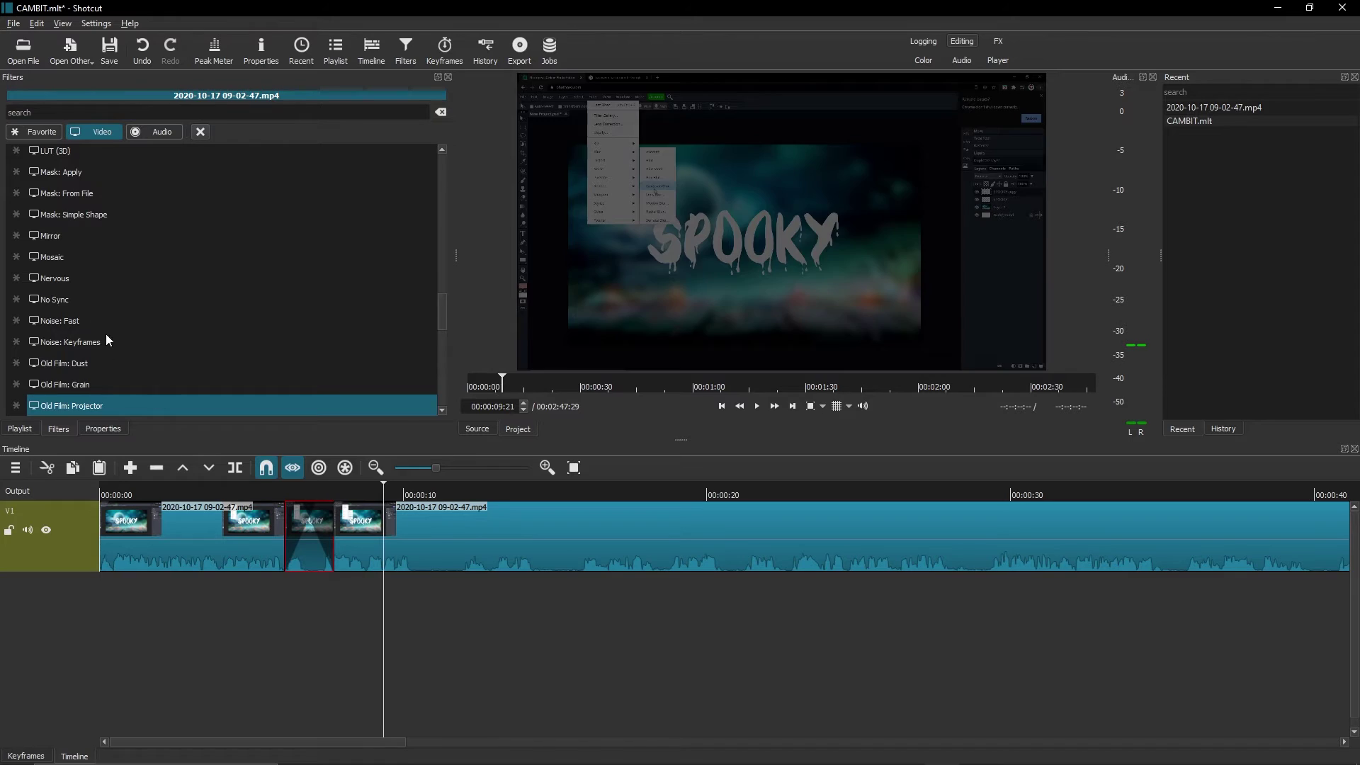
pyautogui.click(384, 630)
pyautogui.scroll(-8, 103, 305)
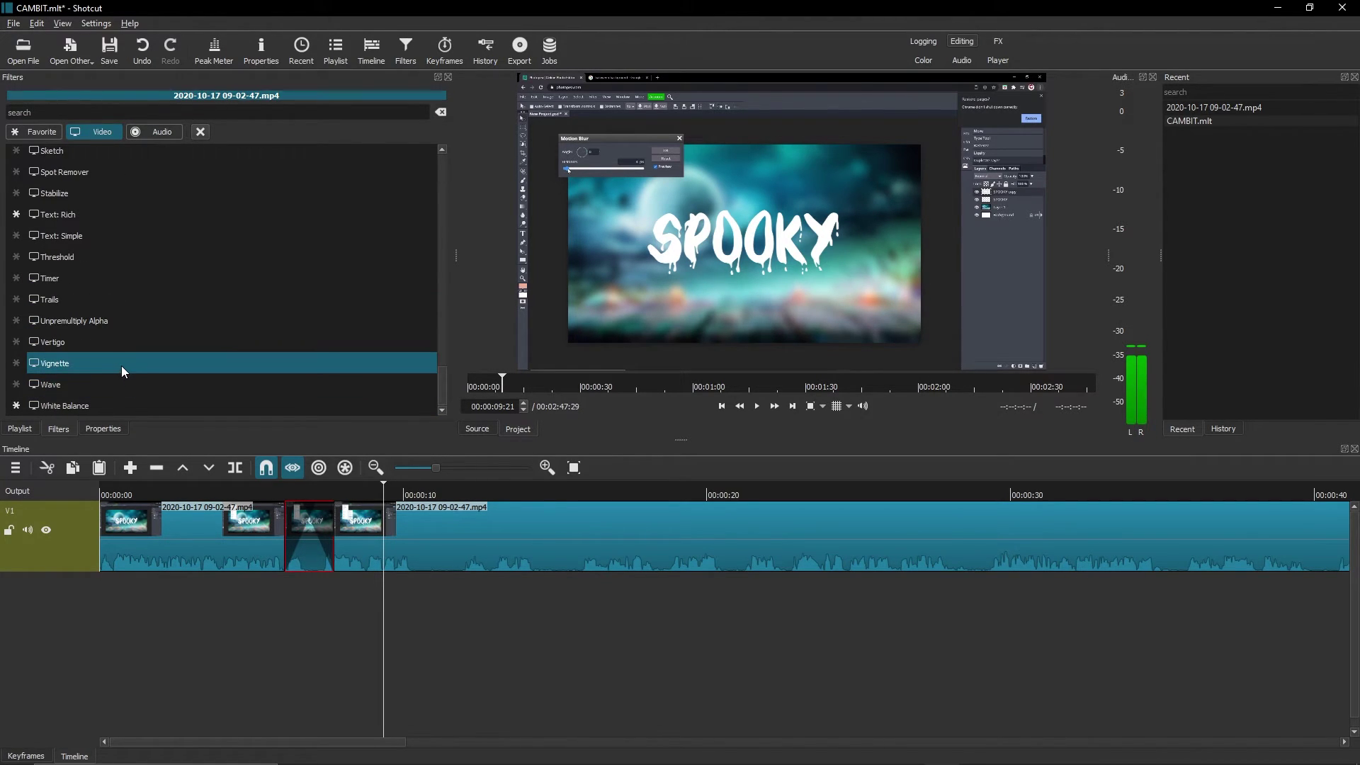
# Add a Vignette to the faded short clip and set its Radius to 47%
pyautogui.click(172, 486)
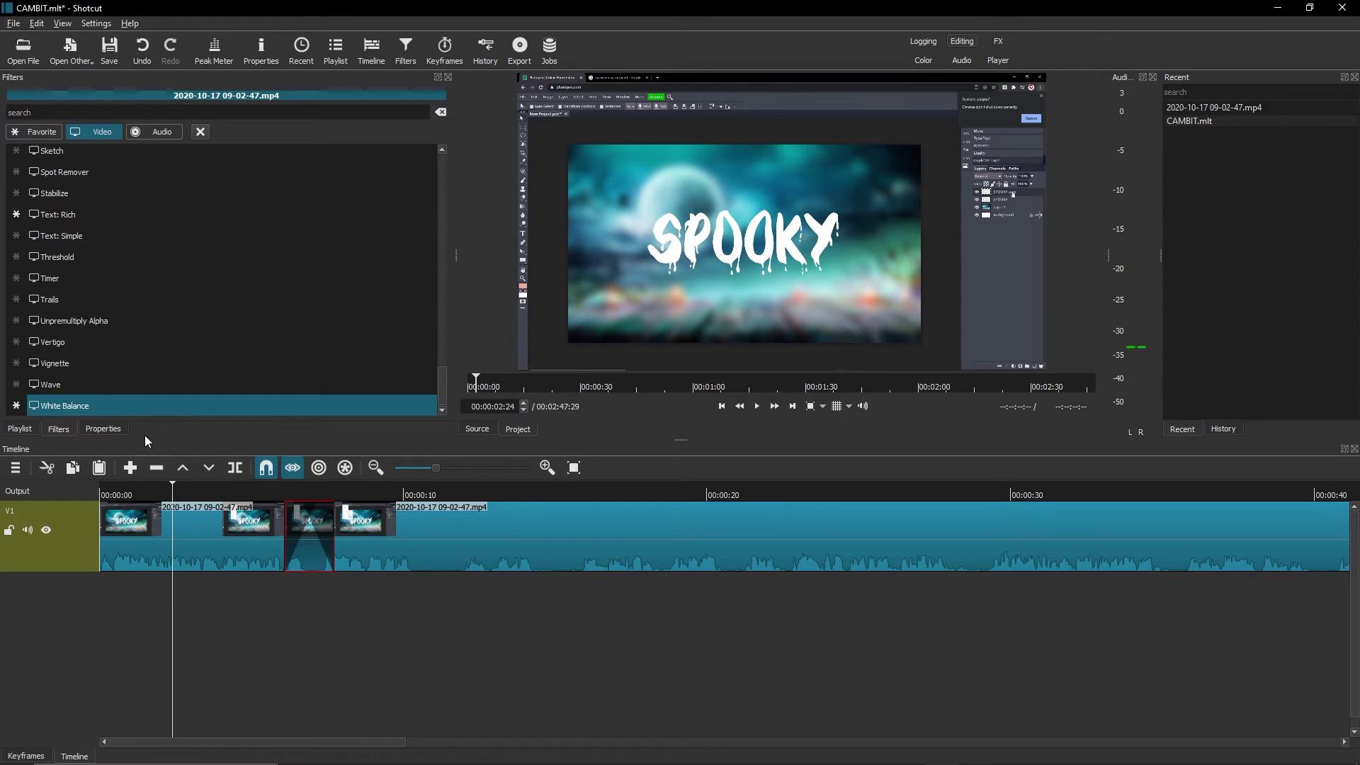
pyautogui.click(98, 364)
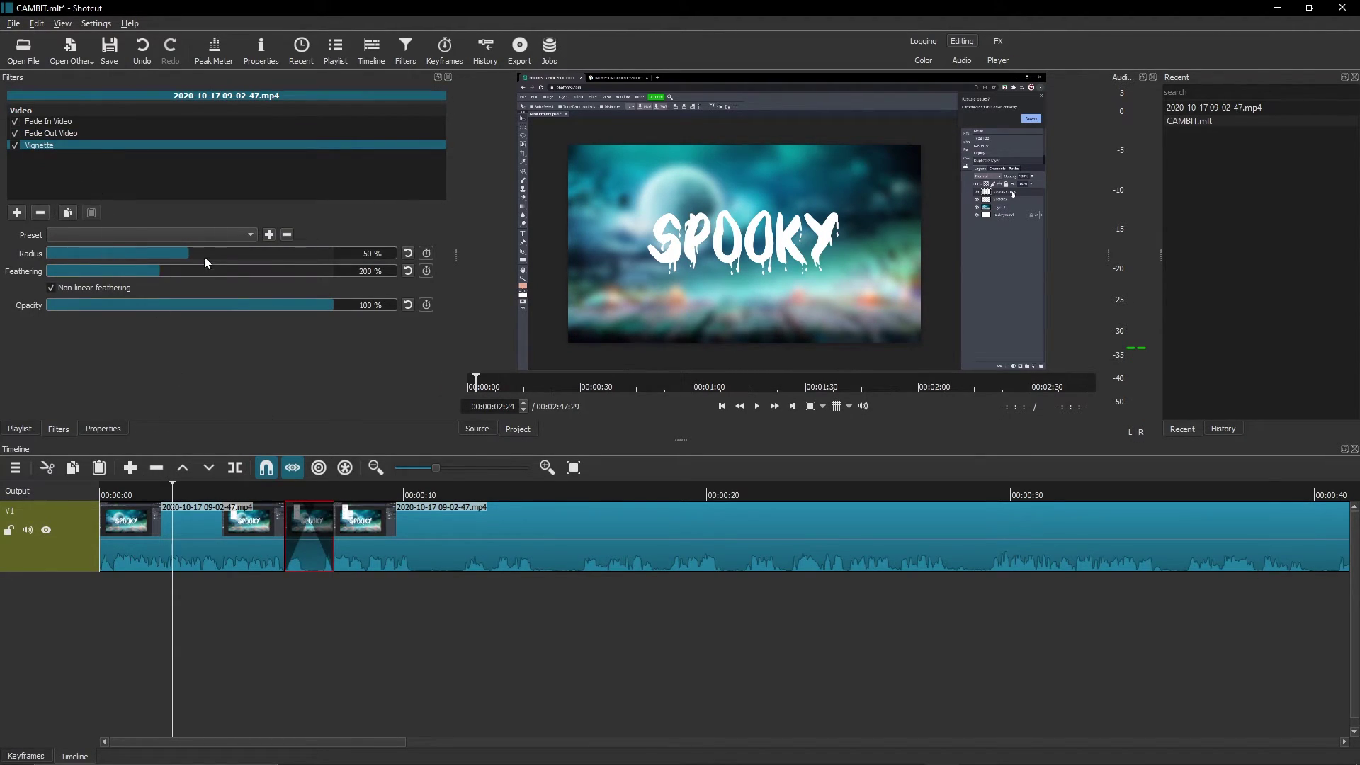
pyautogui.moveTo(205, 248); pyautogui.dragTo(255, 258)
pyautogui.press('space')
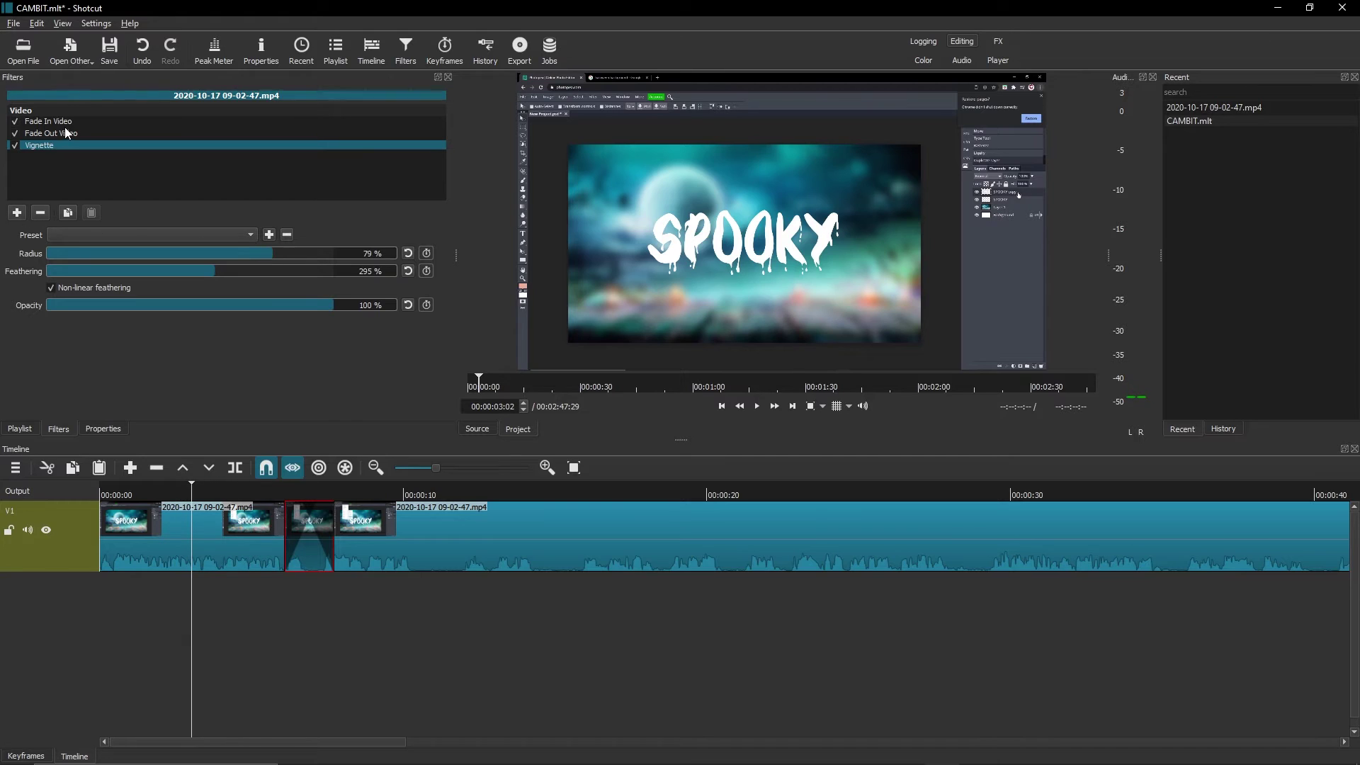
pyautogui.click(63, 123)
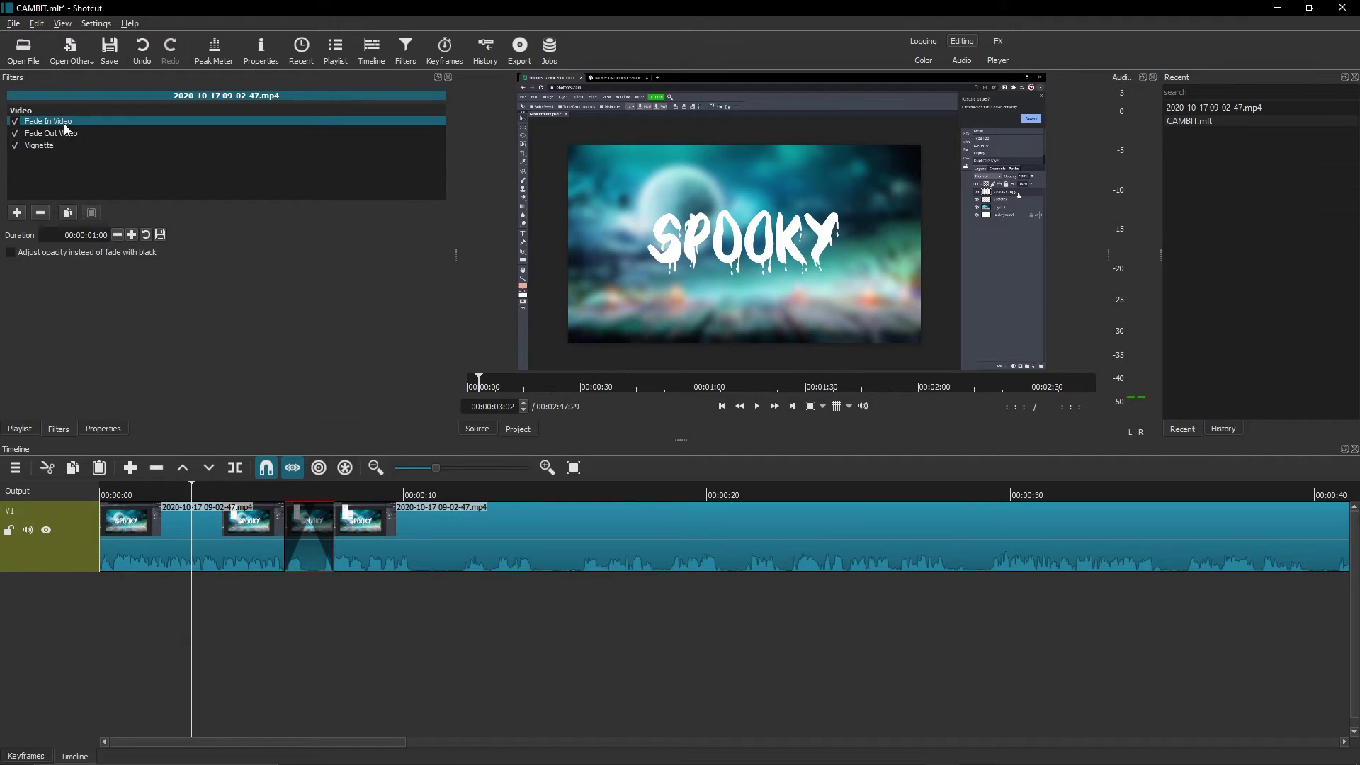
pyautogui.click(298, 487)
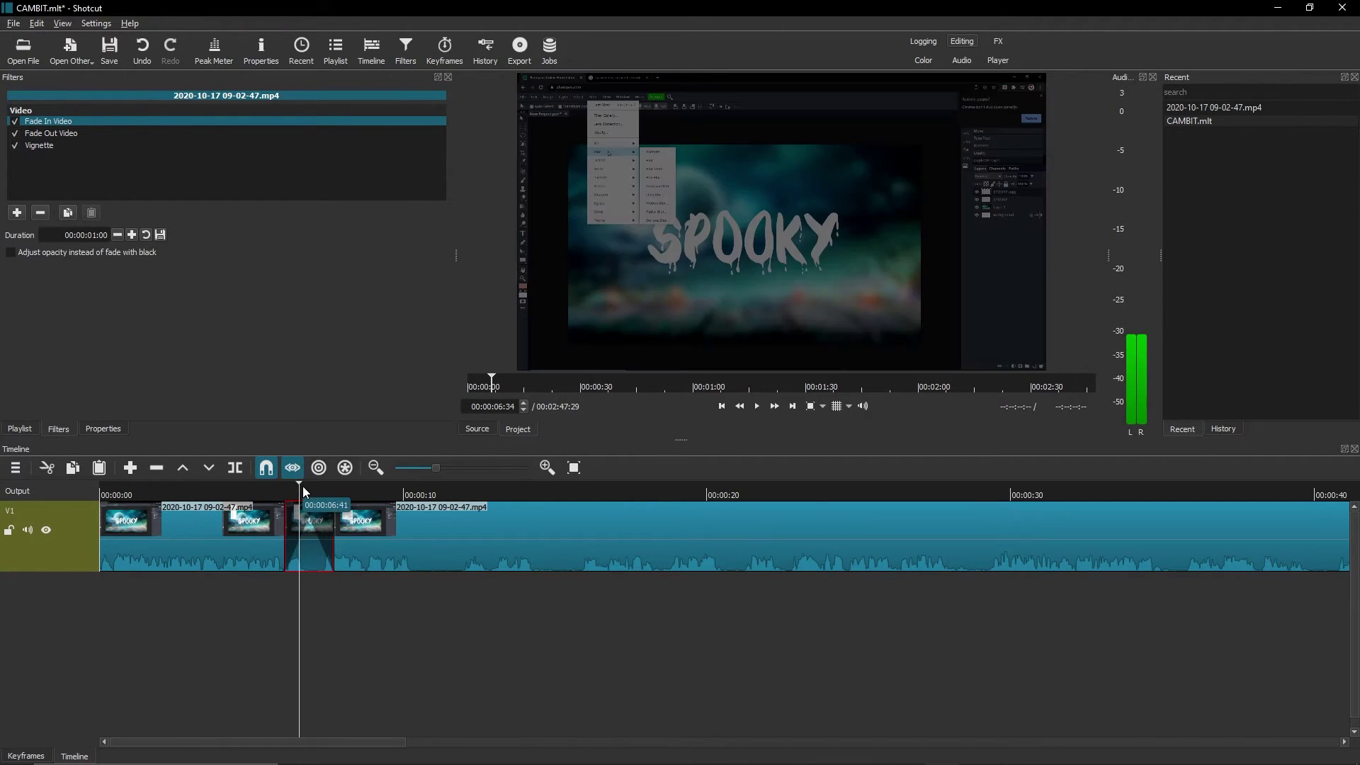
pyautogui.click(44, 145)
pyautogui.moveTo(195, 253); pyautogui.dragTo(182, 253)
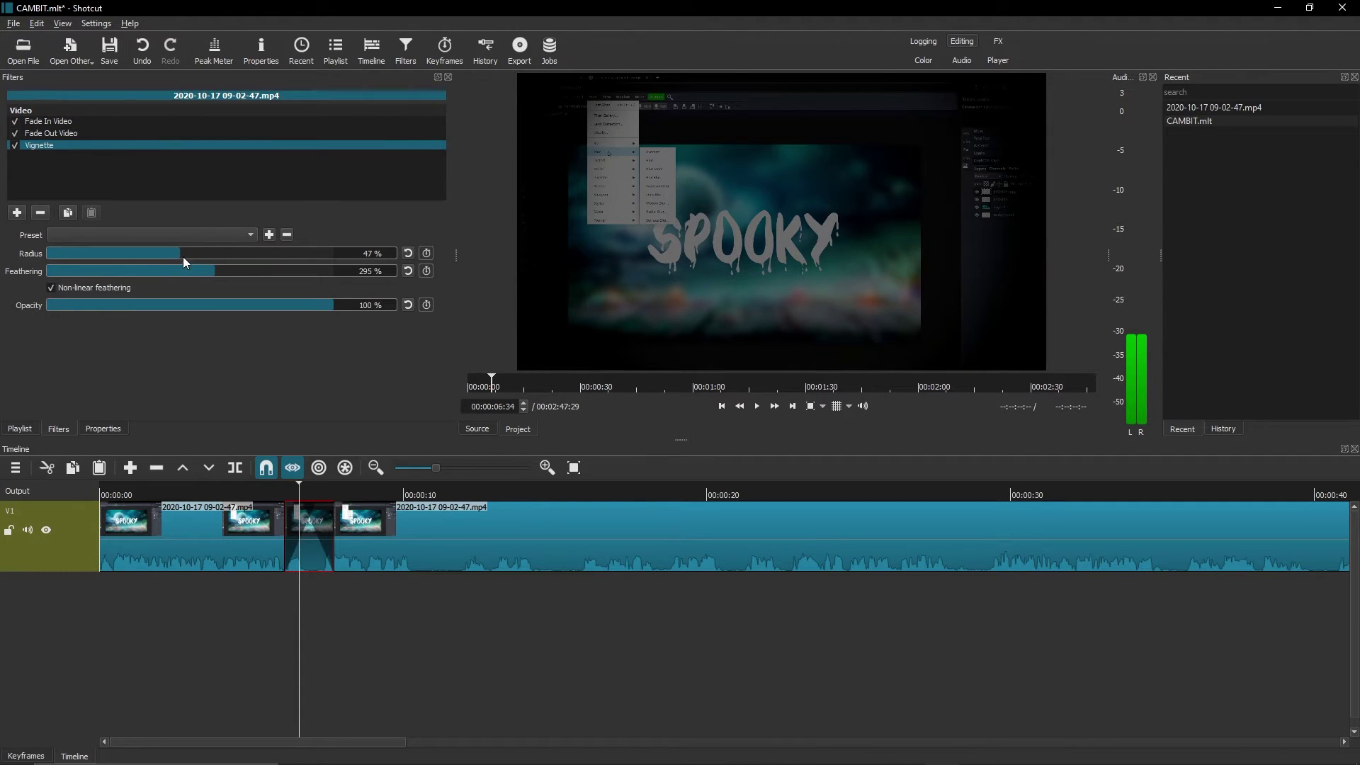
# Add a Vignette to the first clip with Radius 52% and Feathering 344%
pyautogui.click(196, 490)
pyautogui.click(196, 521)
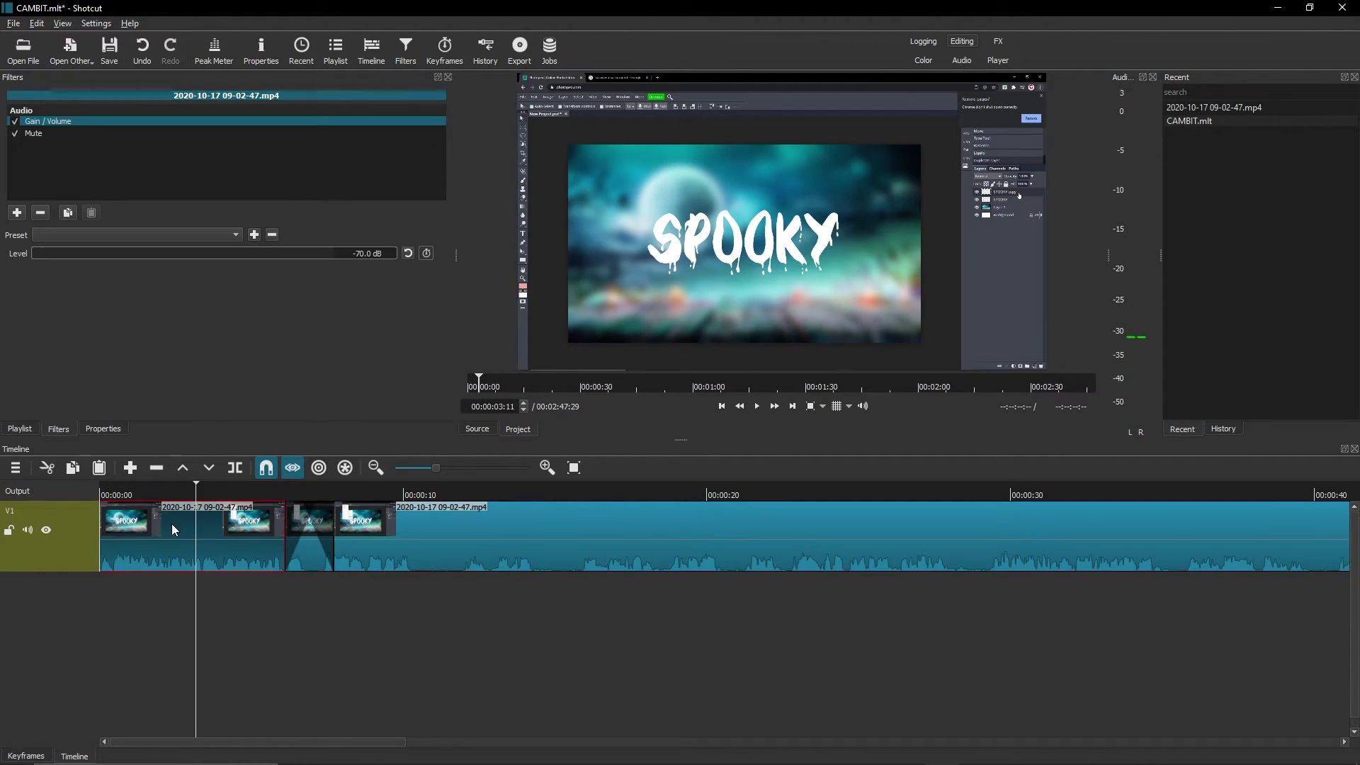
pyautogui.click(17, 213)
pyautogui.click(101, 138)
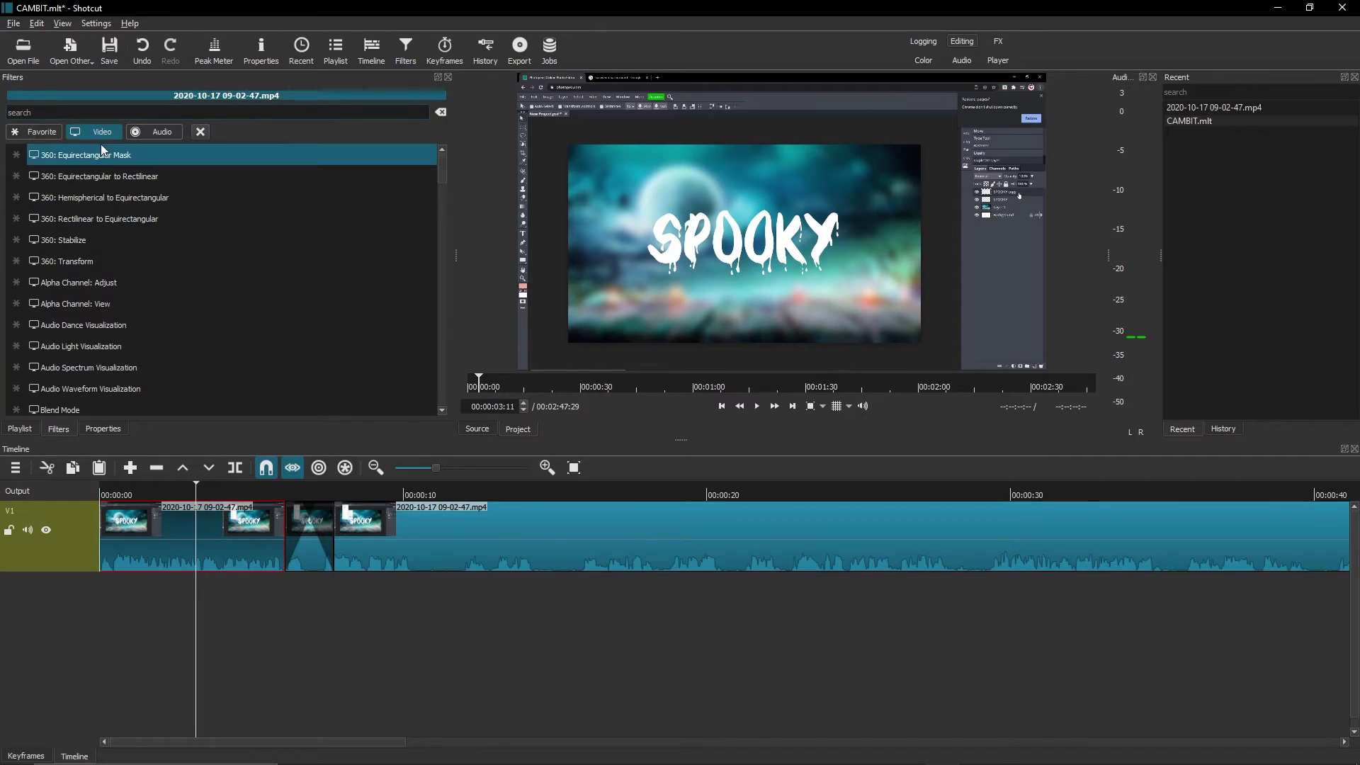
pyautogui.write('vi')
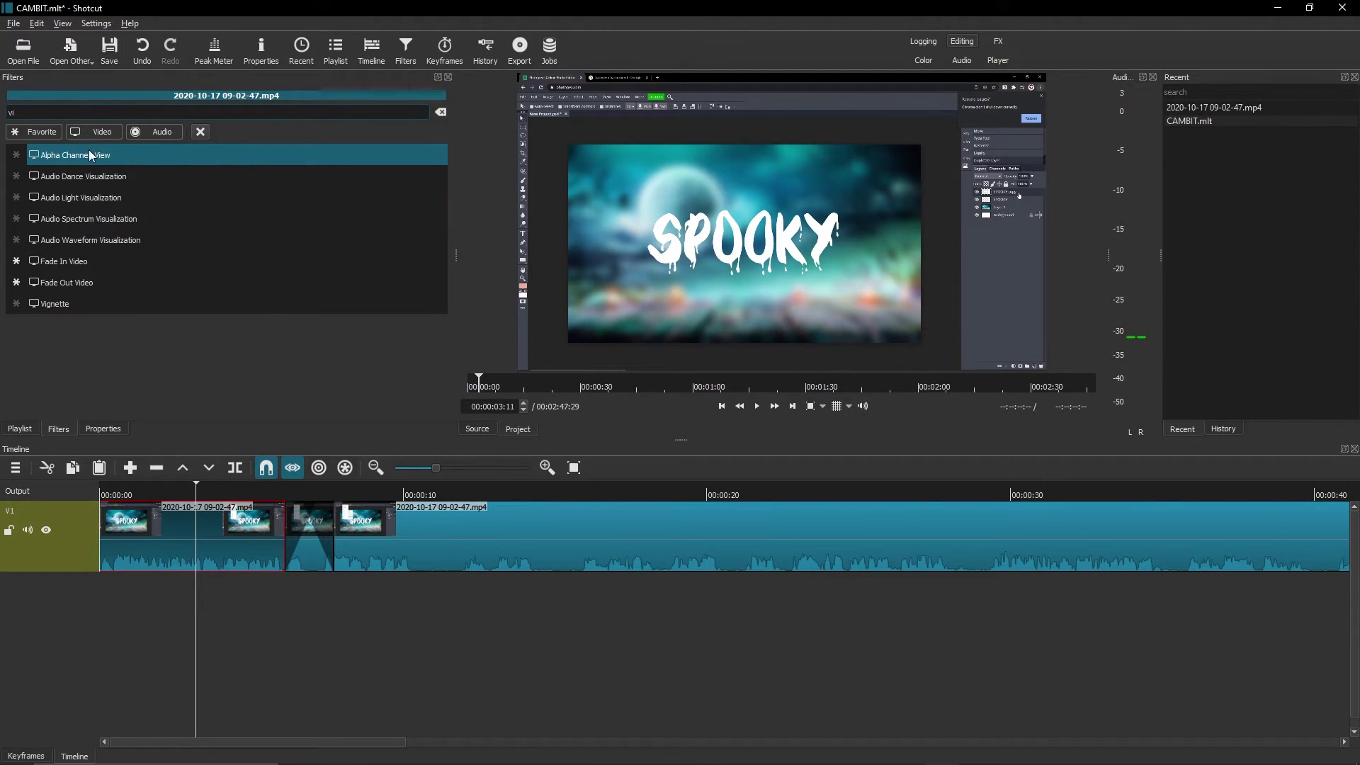
pyautogui.click(63, 303)
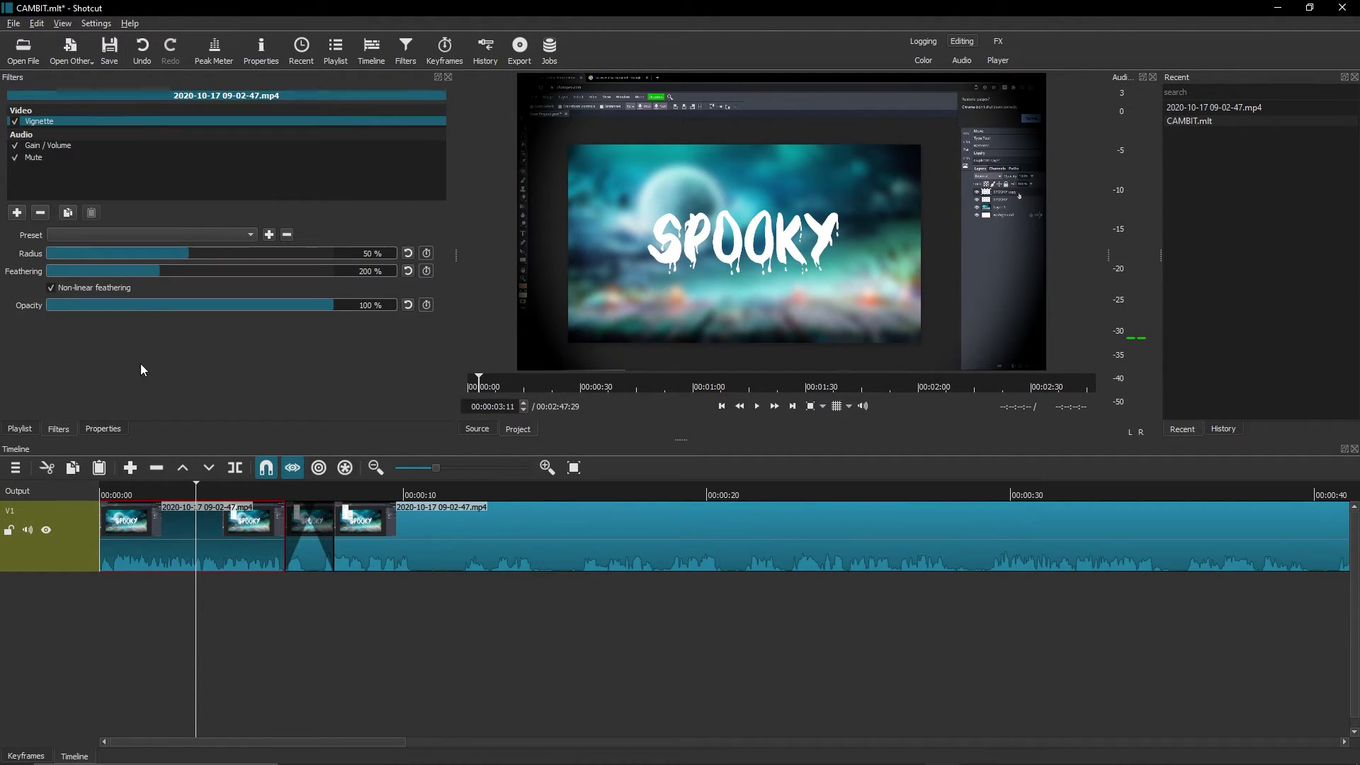
pyautogui.moveTo(189, 253); pyautogui.dragTo(246, 273)
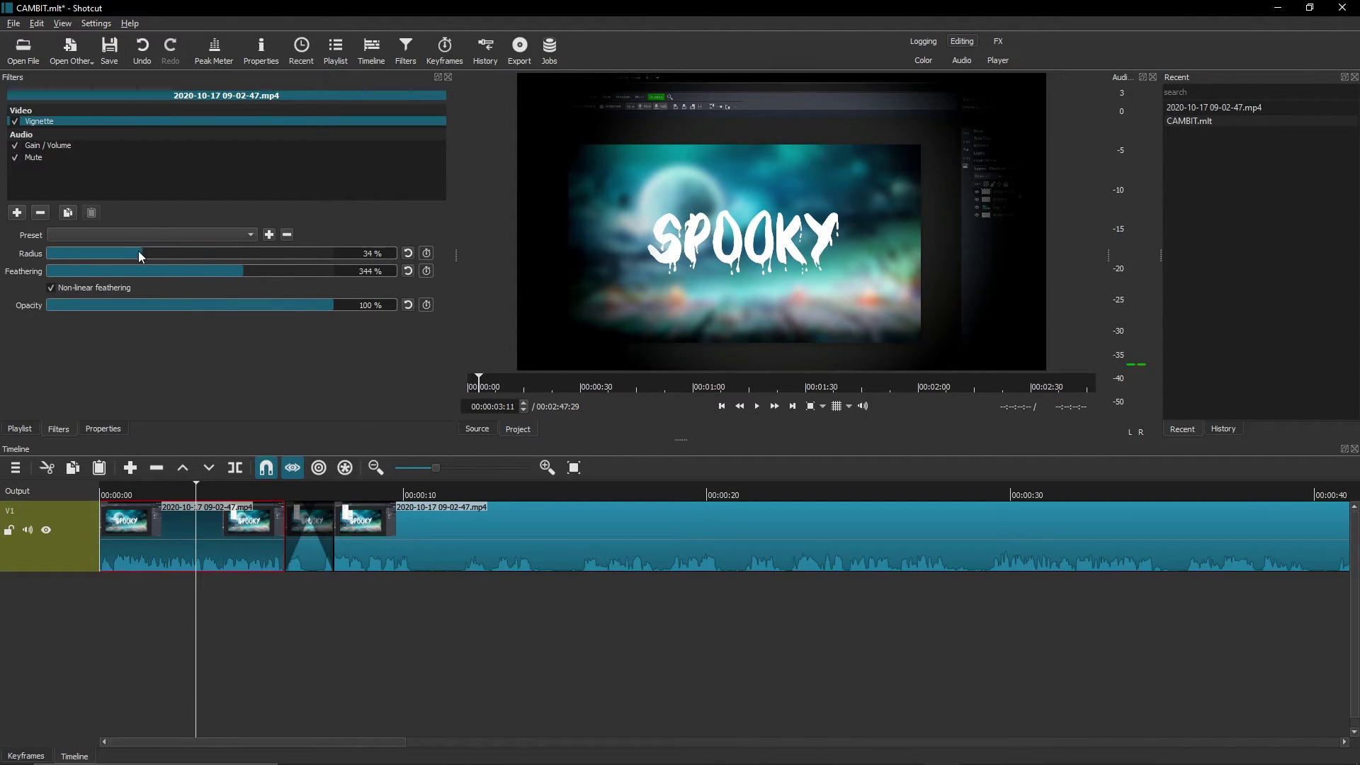
pyautogui.moveTo(137, 253); pyautogui.dragTo(204, 253)
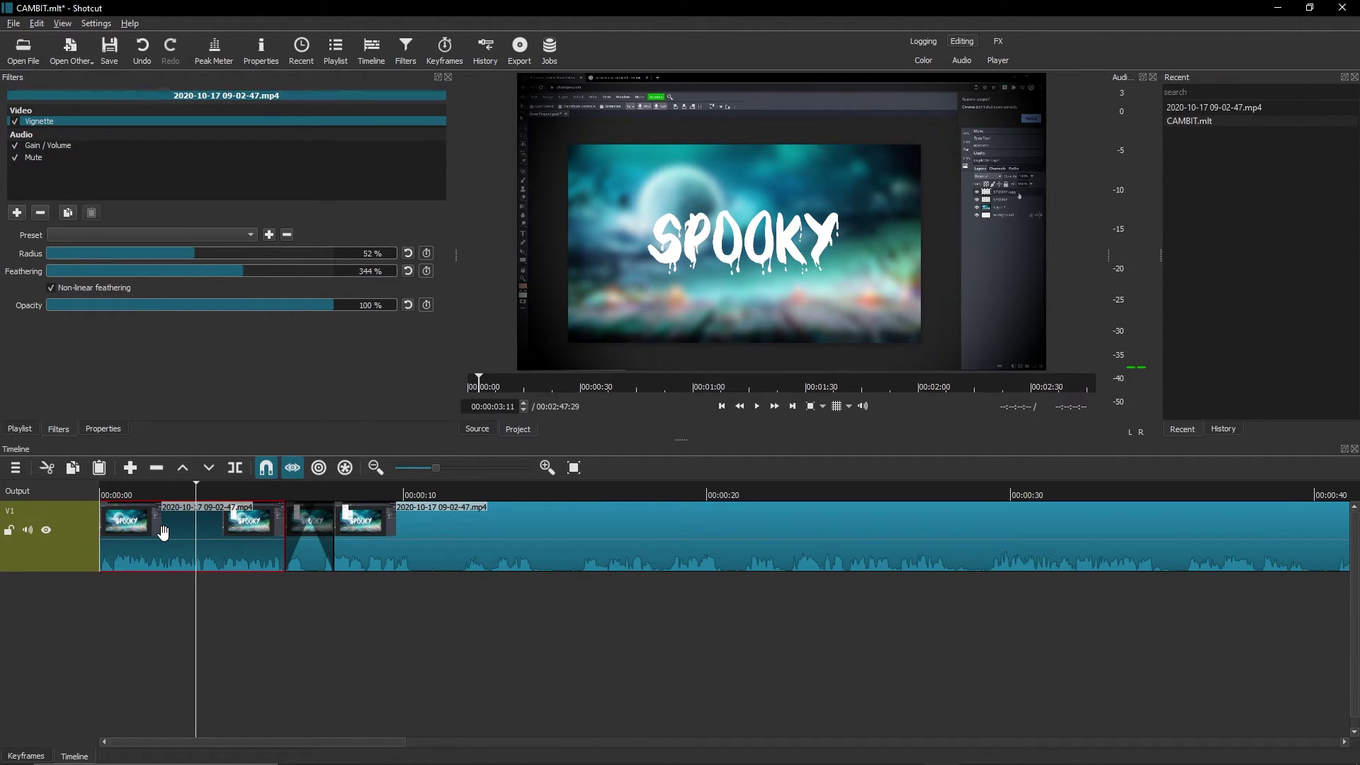
# Save the project to G:/Videos/CAMBIT/CAMBIT.mlt
pyautogui.click(317, 626)
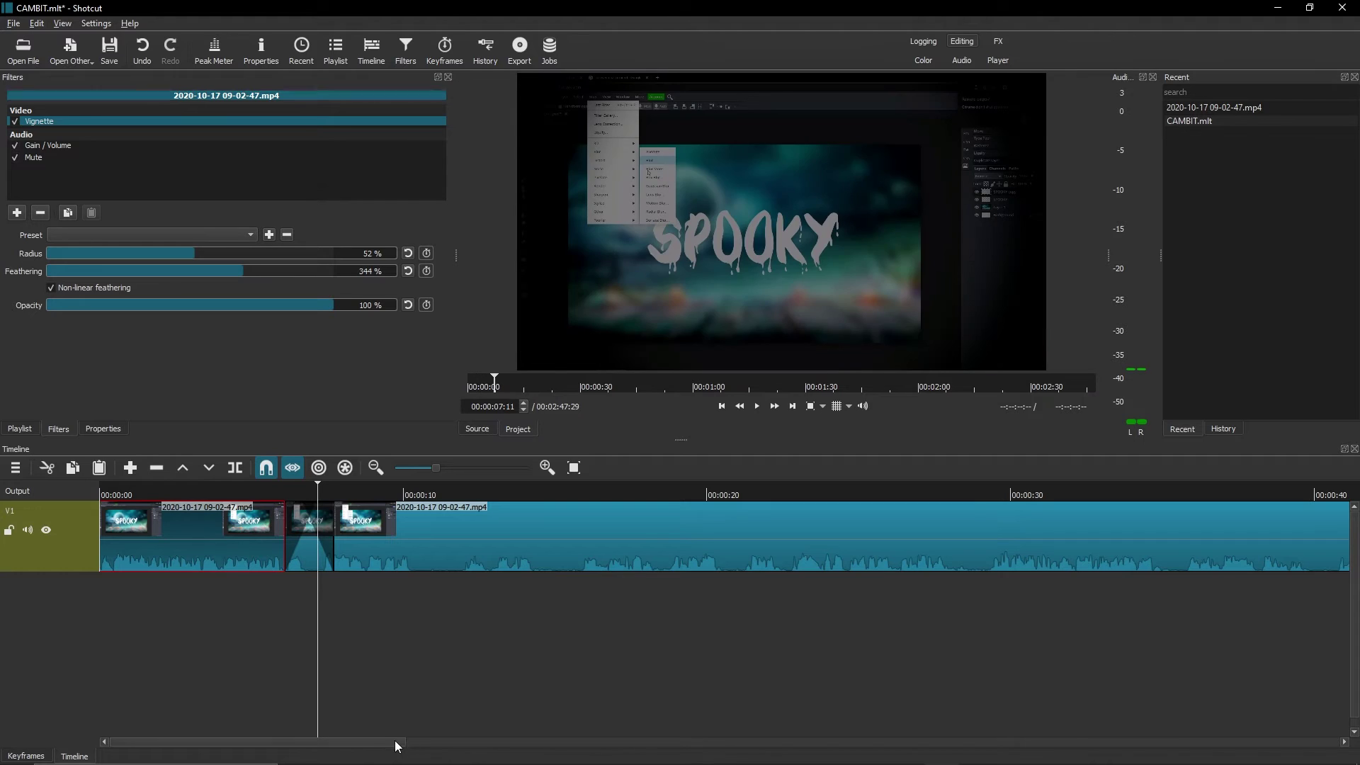
pyautogui.moveTo(379, 741)
pyautogui.mouseDown()
pyautogui.moveTo(405, 745)
pyautogui.moveTo(378, 745)
pyautogui.mouseUp()
pyautogui.click(109, 56)
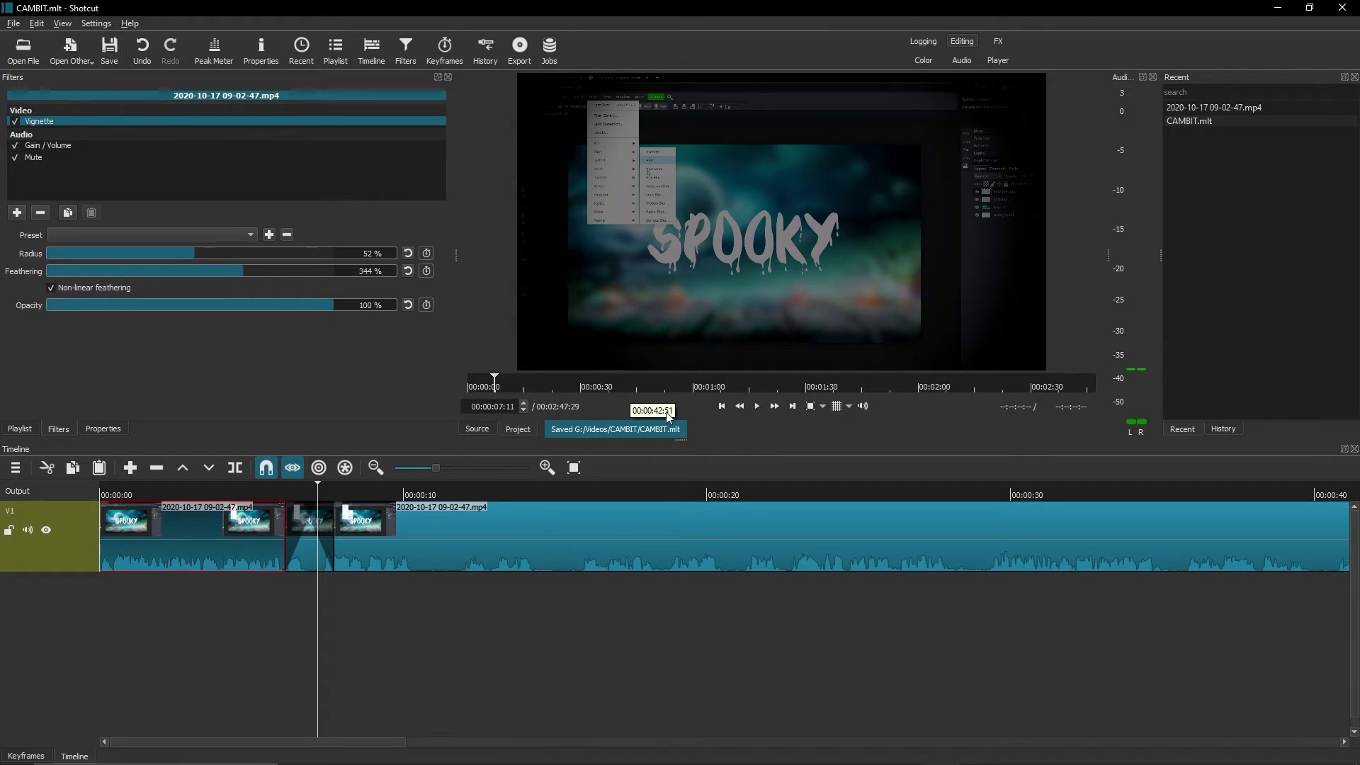
# Select the YouTube preset in the Export Video settings
pyautogui.click(13, 26)
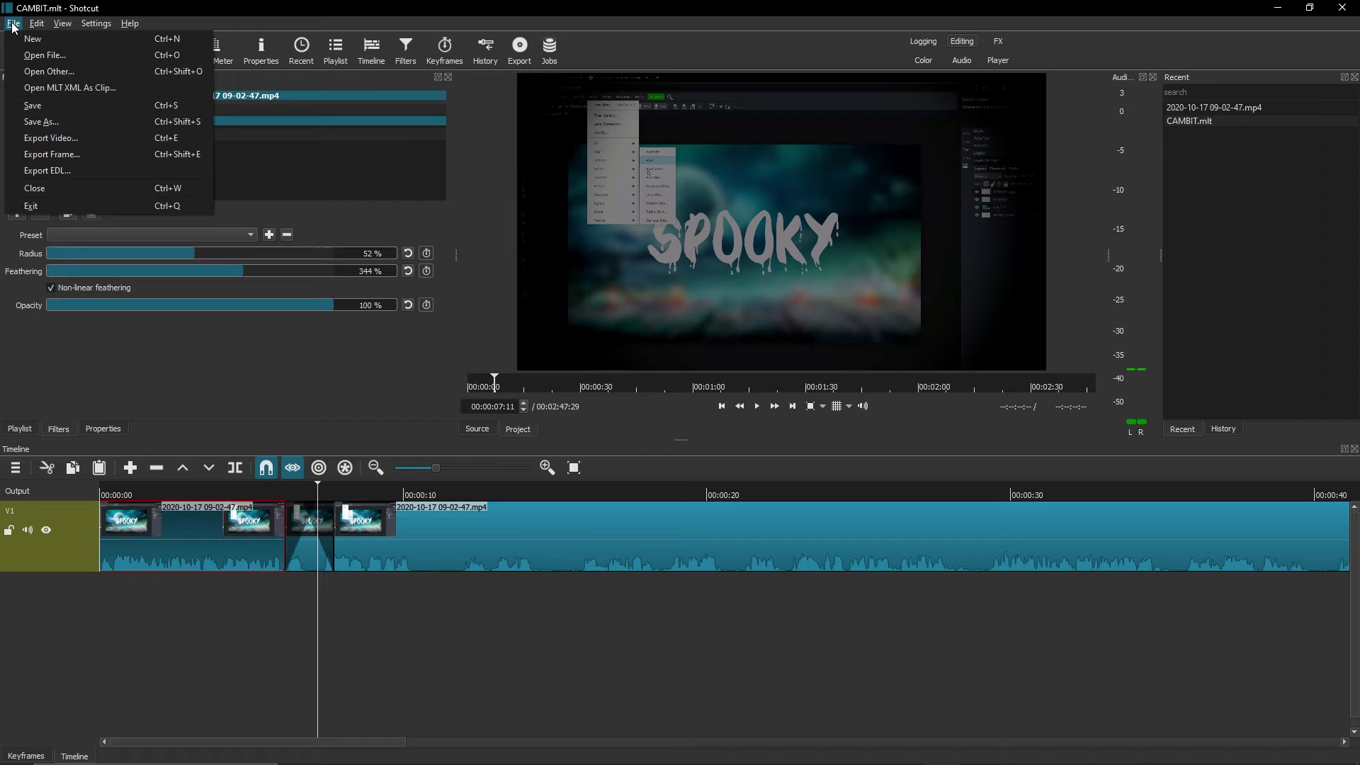
pyautogui.click(105, 141)
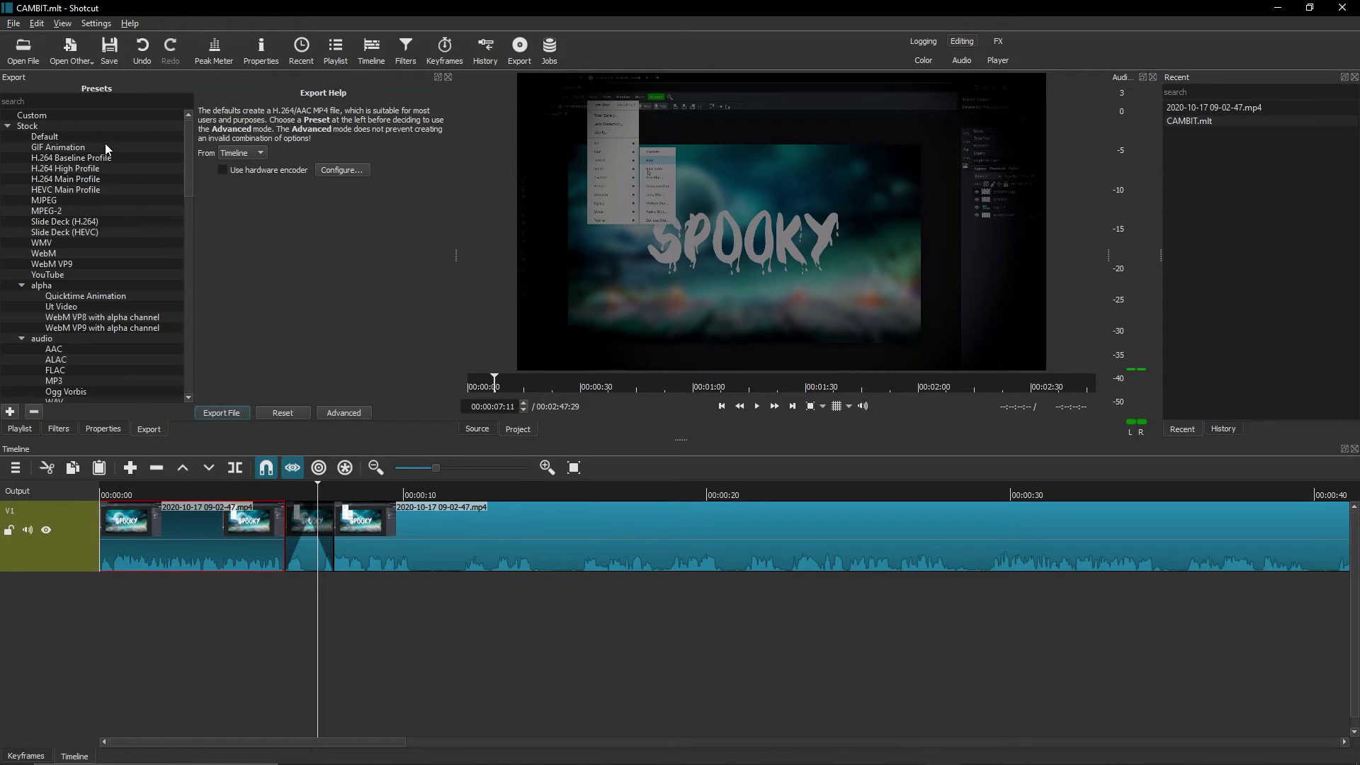
pyautogui.scroll(-15, 137, 183)
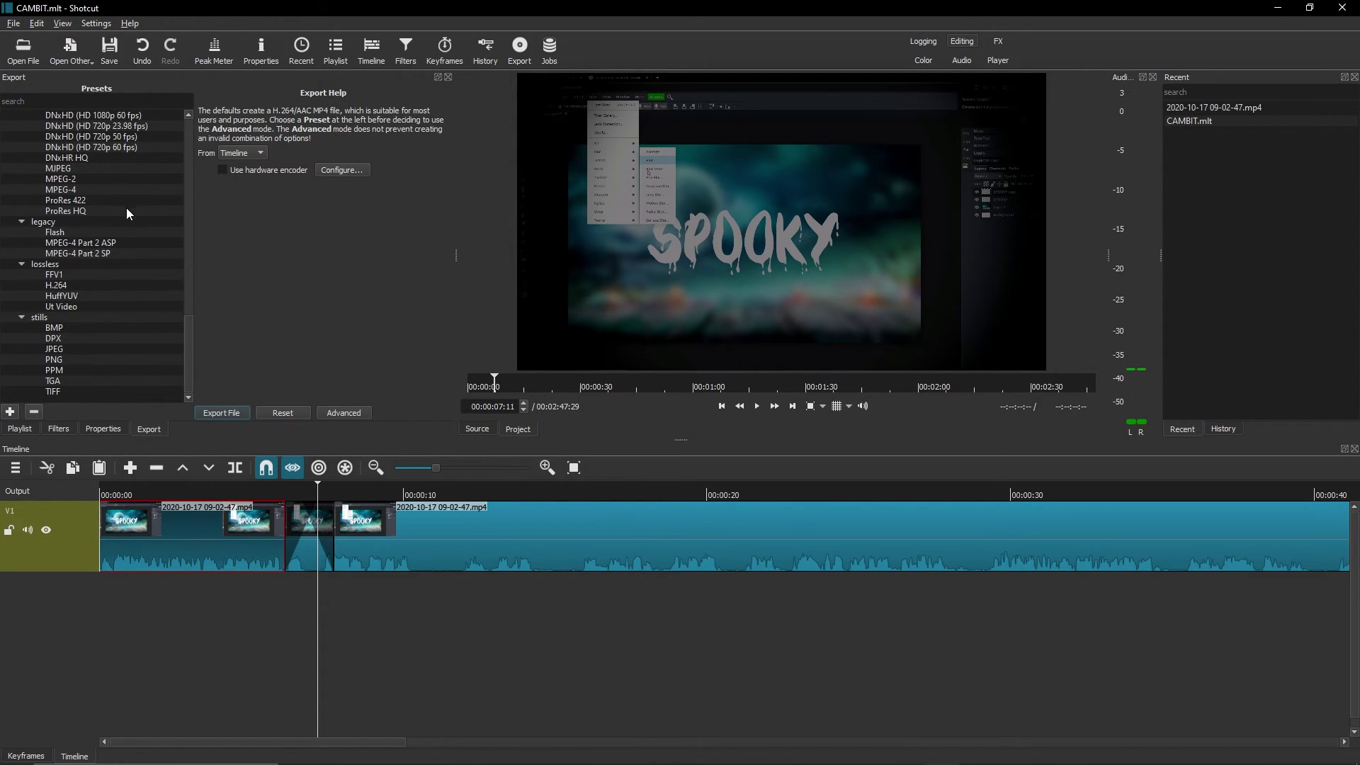
pyautogui.scroll(15, 118, 210)
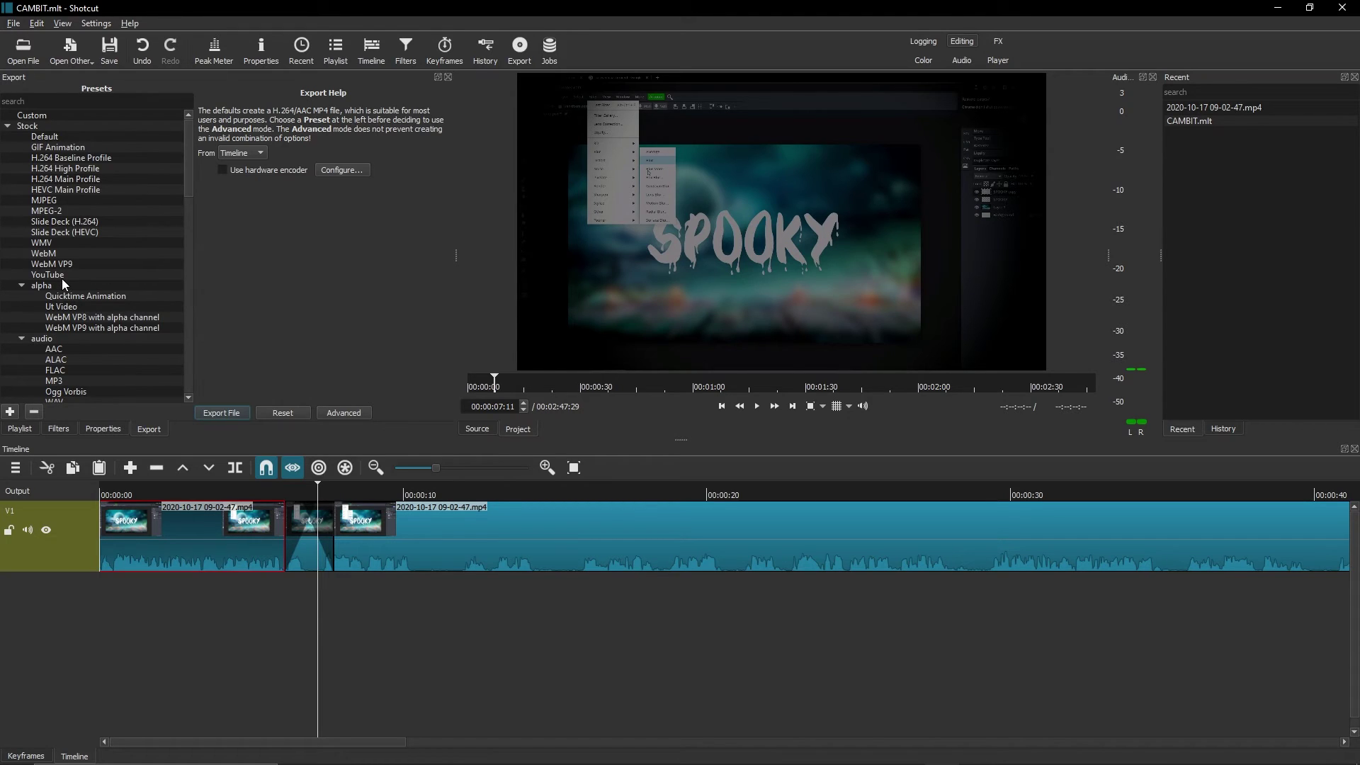
pyautogui.click(62, 276)
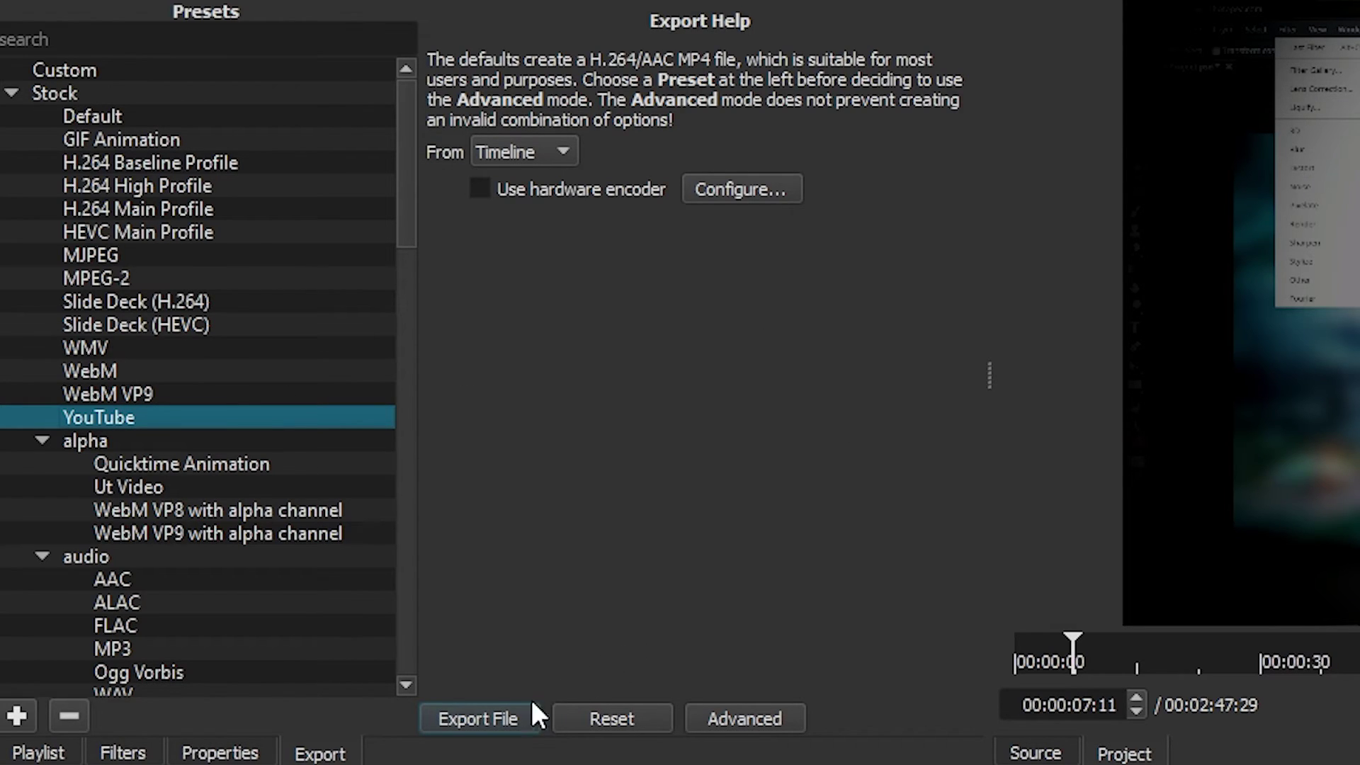
# Export the file as CAMBIT.mp4 to the Desktop
pyautogui.click(485, 716)
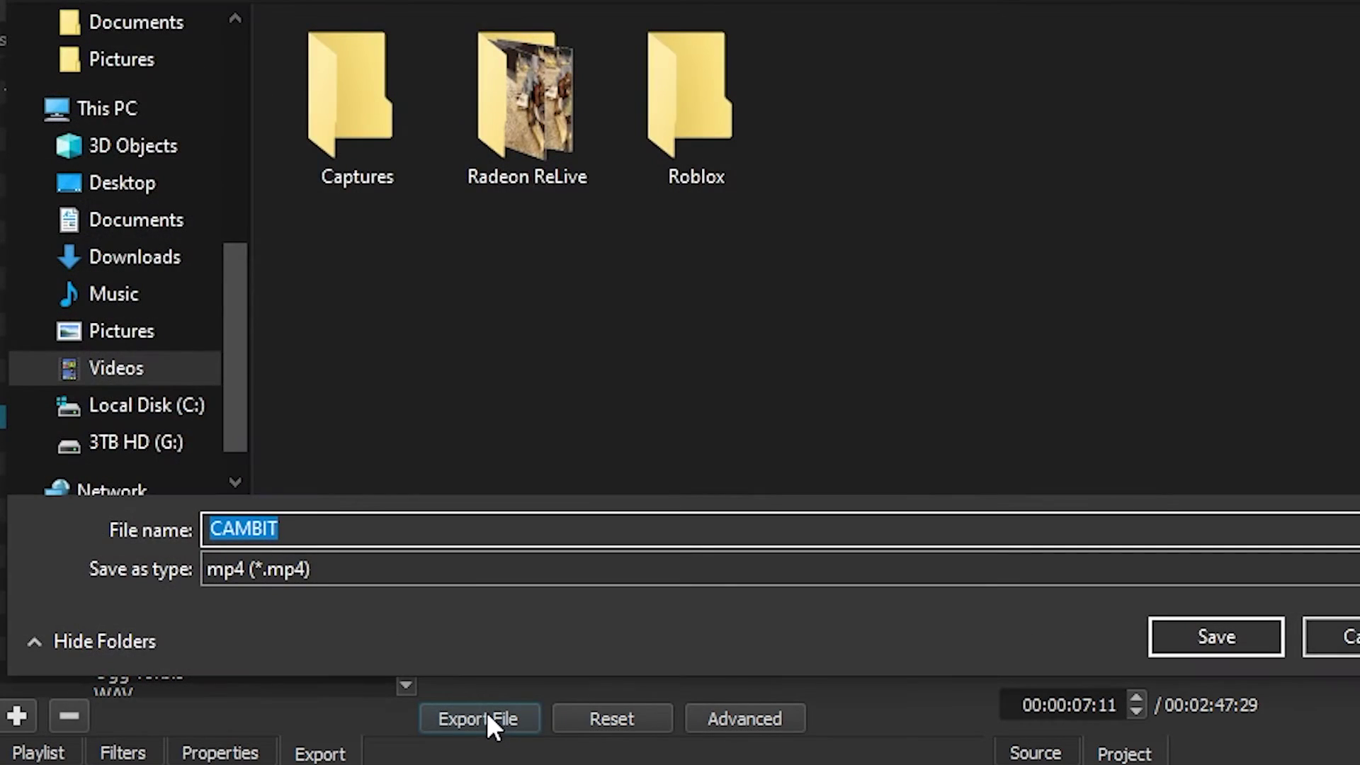
pyautogui.scroll(5, 180, 381)
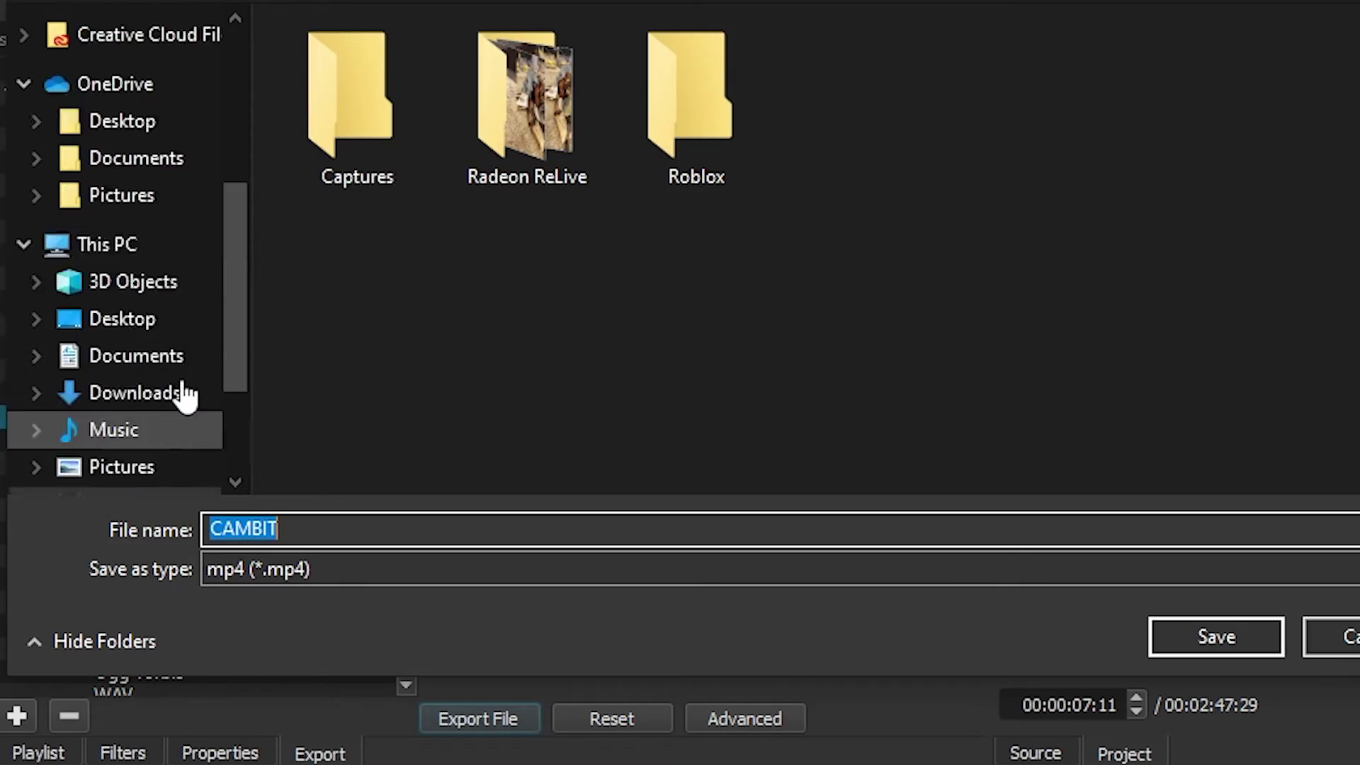
pyautogui.click(137, 354)
pyautogui.click(1215, 635)
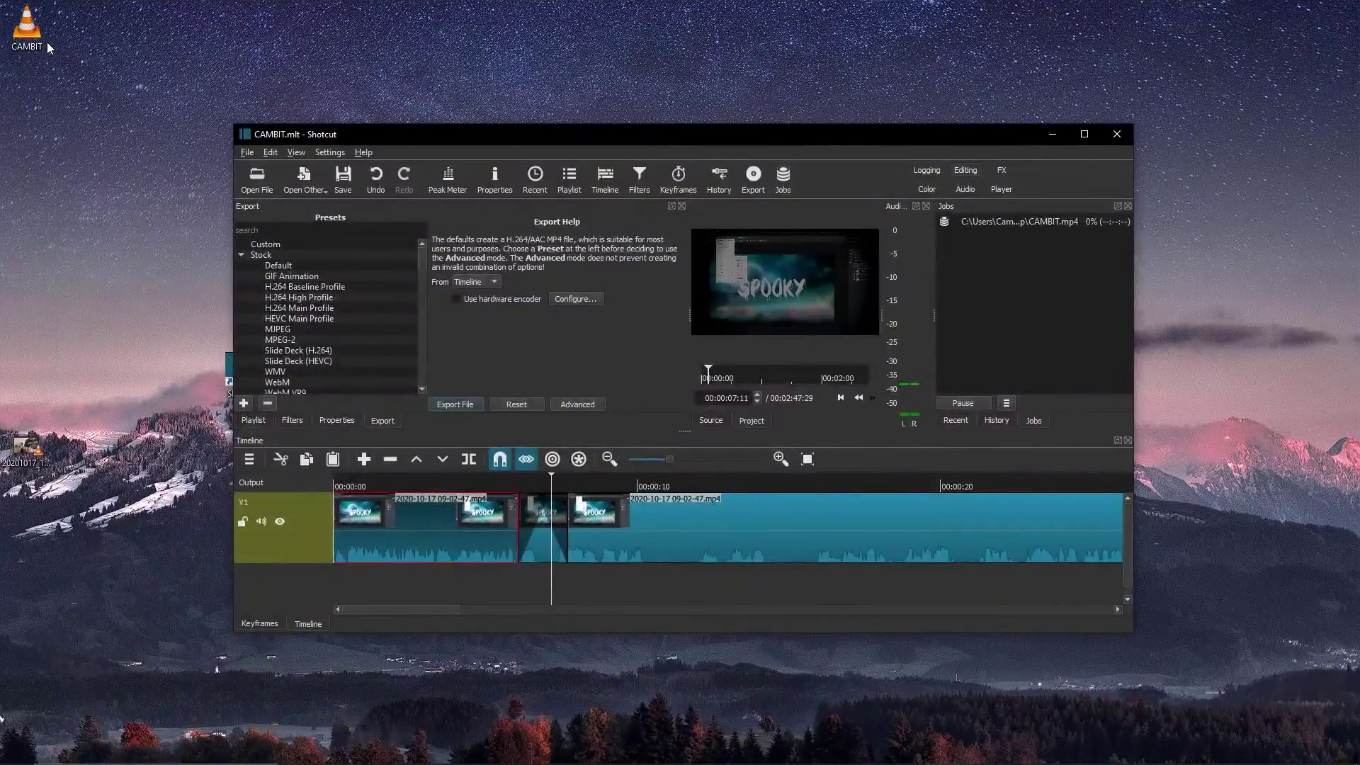
# Maximize Shotcut, wait for the CAMBIT.mp4 export job to complete, then minimize it
pyautogui.moveTo(848, 138); pyautogui.dragTo(860, 1)
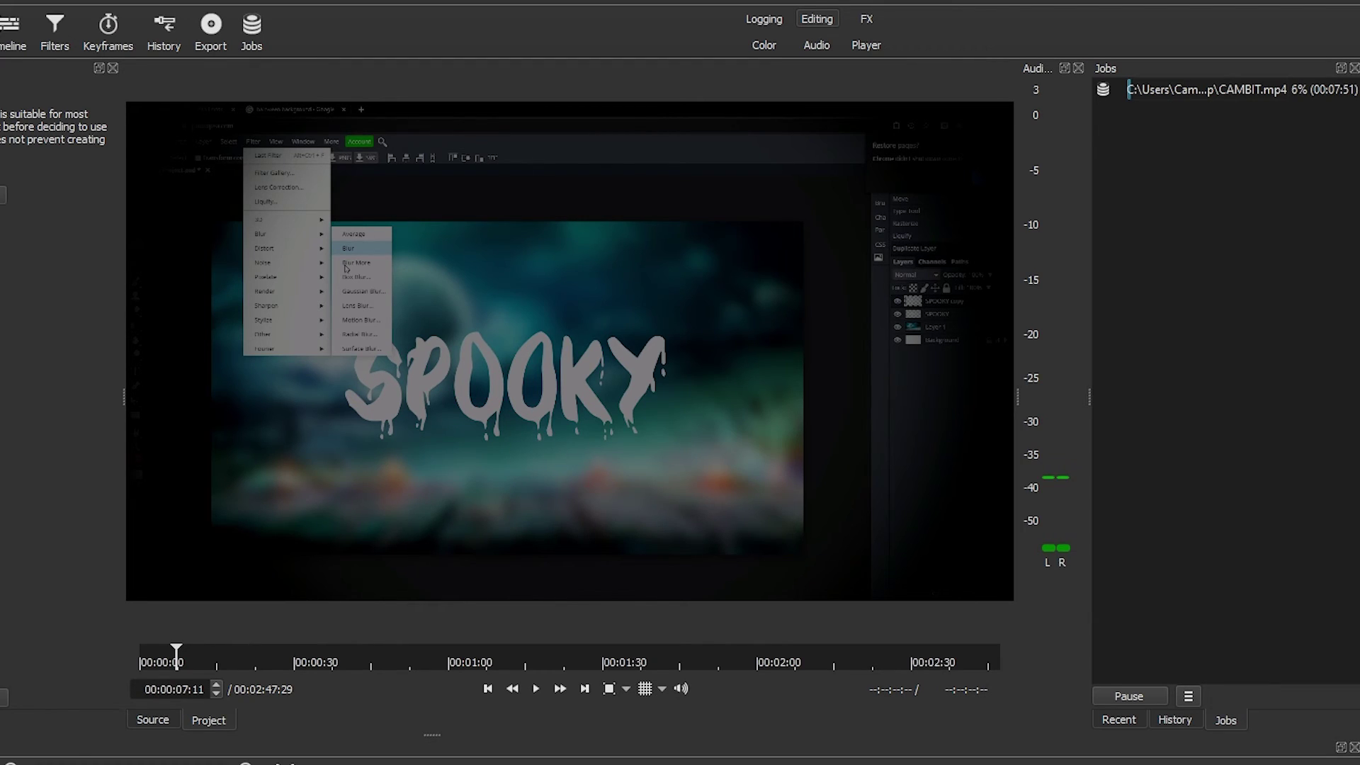
pyautogui.click(1191, 98)
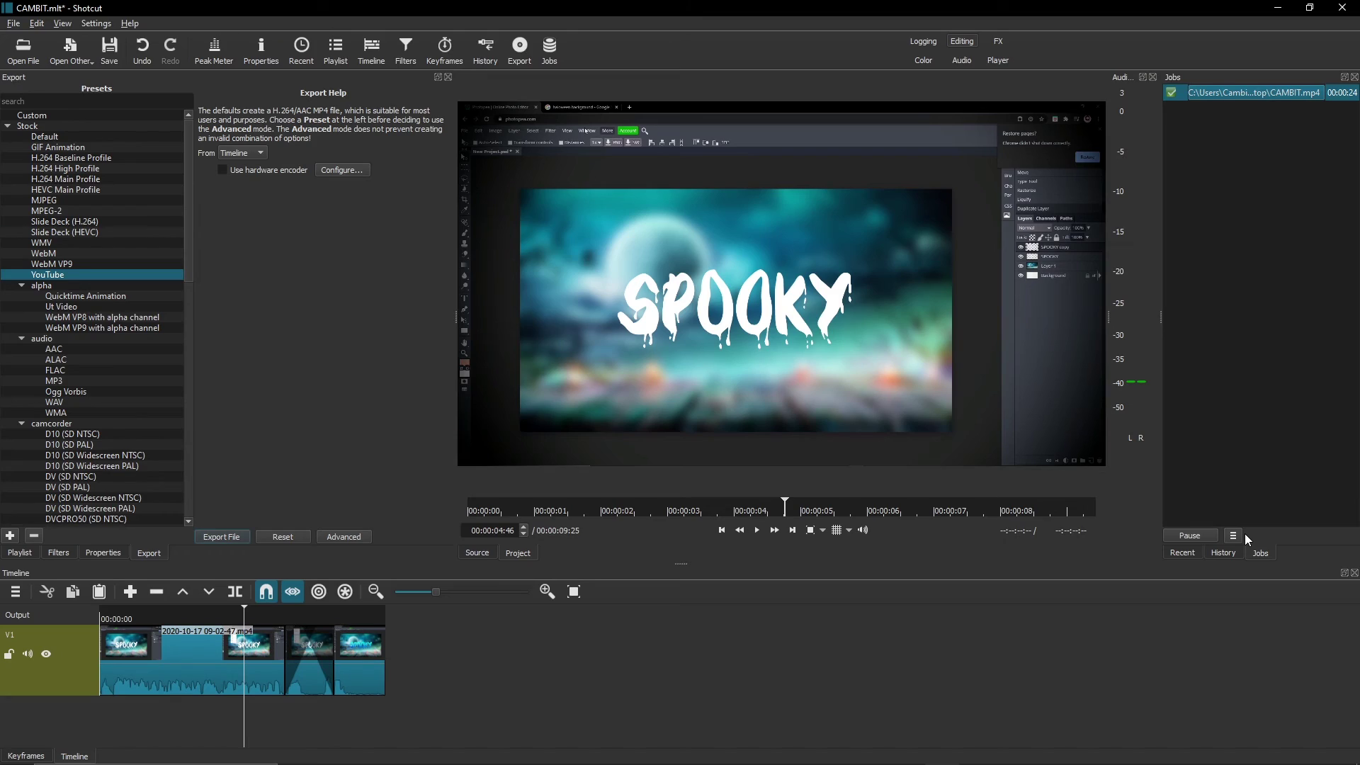
pyautogui.click(1278, 7)
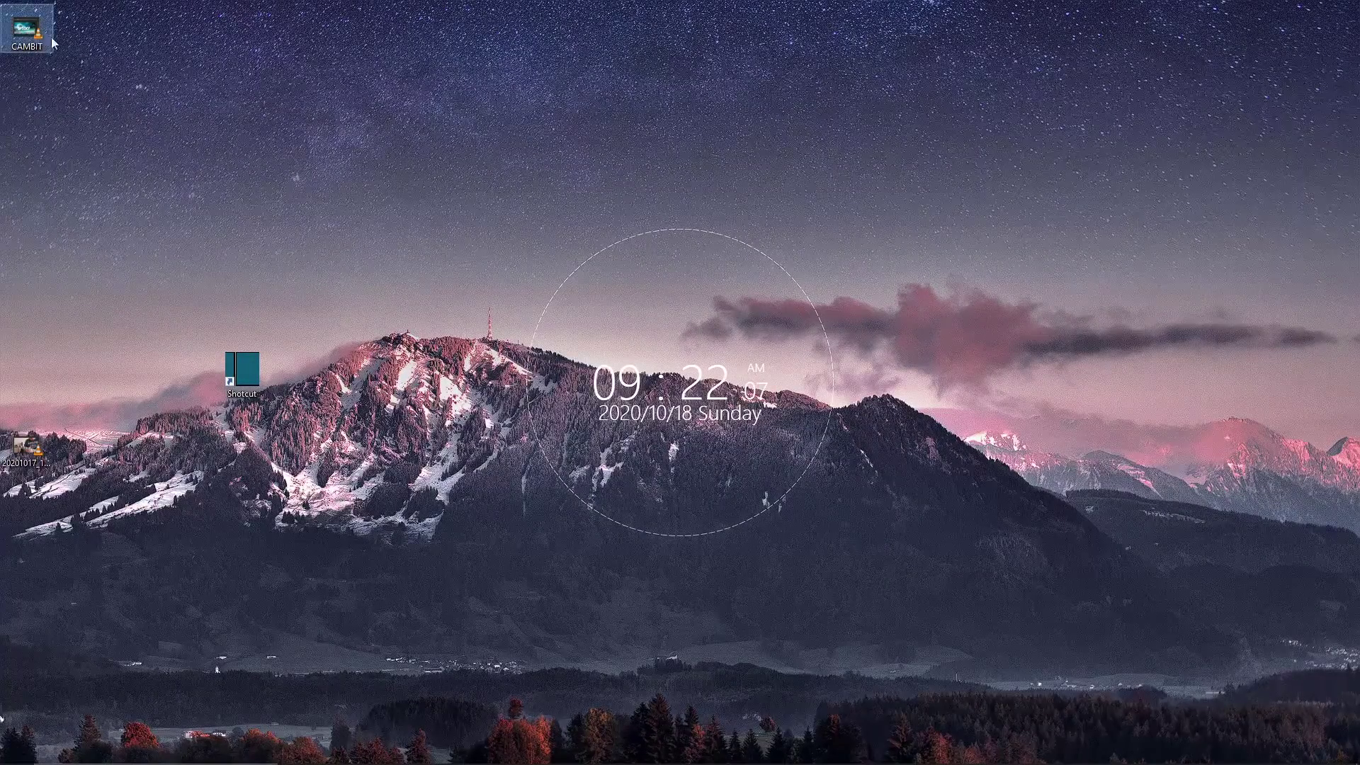
# Move the CAMBIT video icon beside the clock and play it in VLC
pyautogui.moveTo(26, 29); pyautogui.dragTo(630, 316)
pyautogui.doubleClick(631, 317)
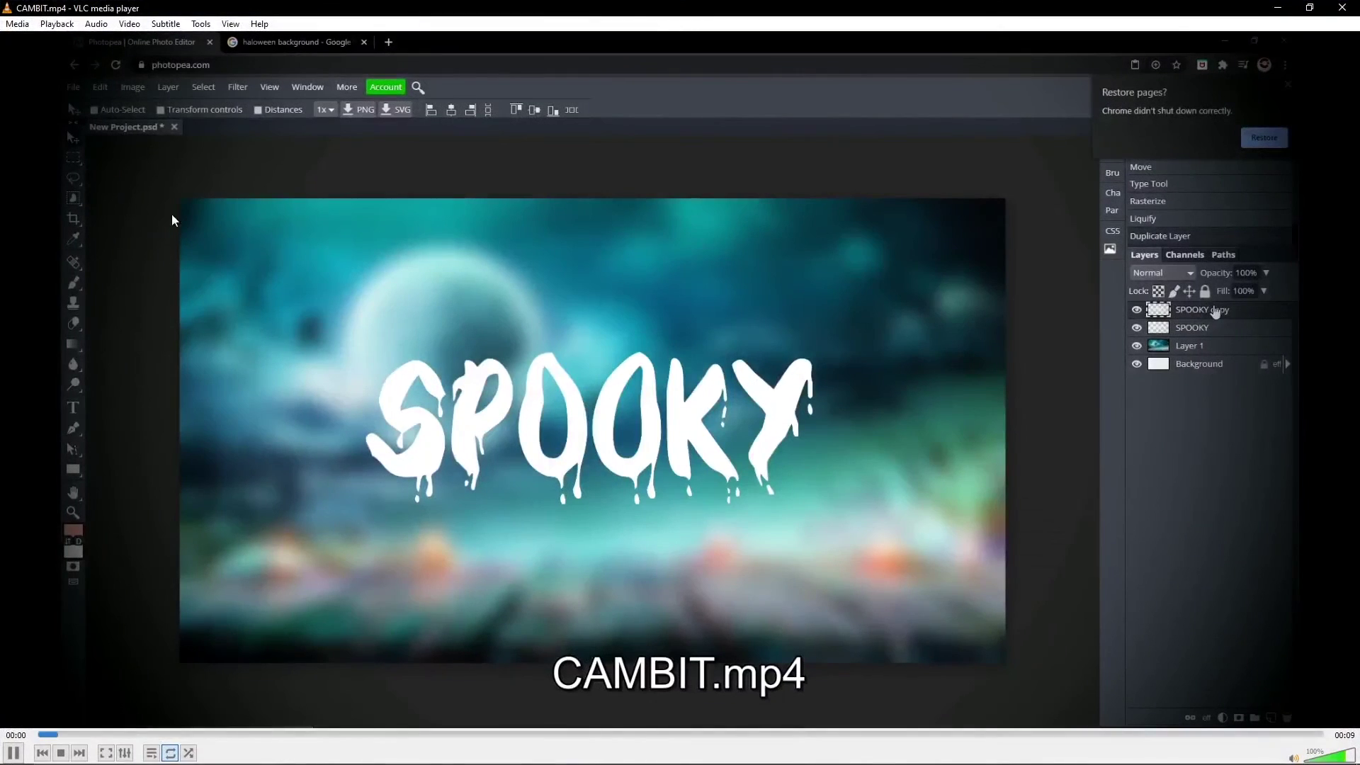